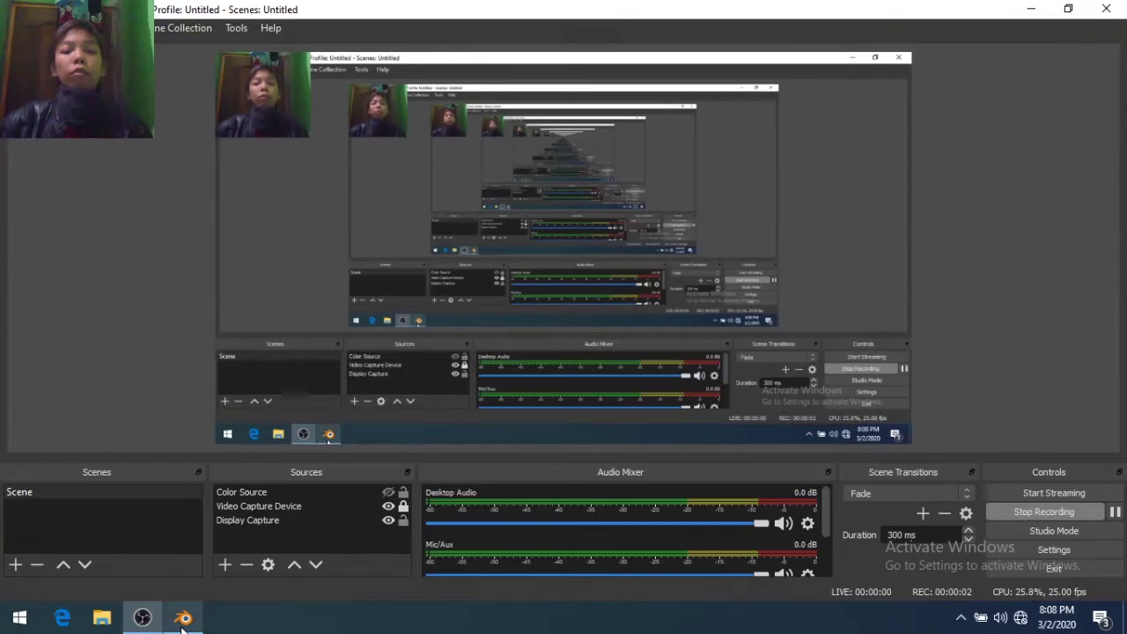
Bring the Blender window with the grey spider robot model to the front
click(801, 254)
Hide the three robot collections and switch to a top view without the sidebar
click(801, 89)
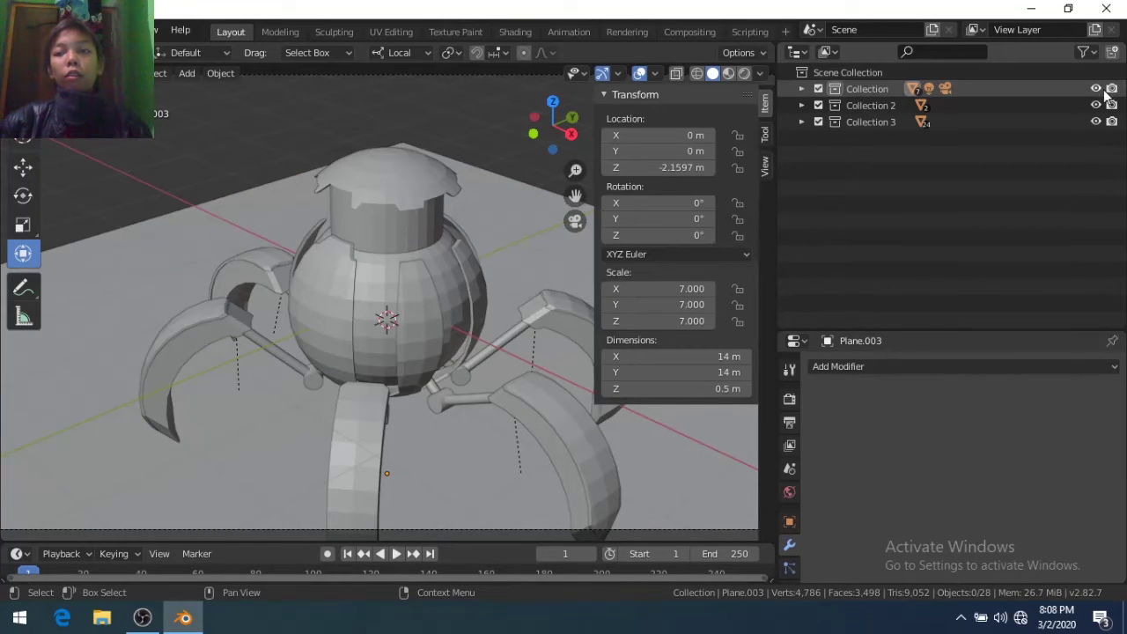
drag(1097, 89, 1096, 122)
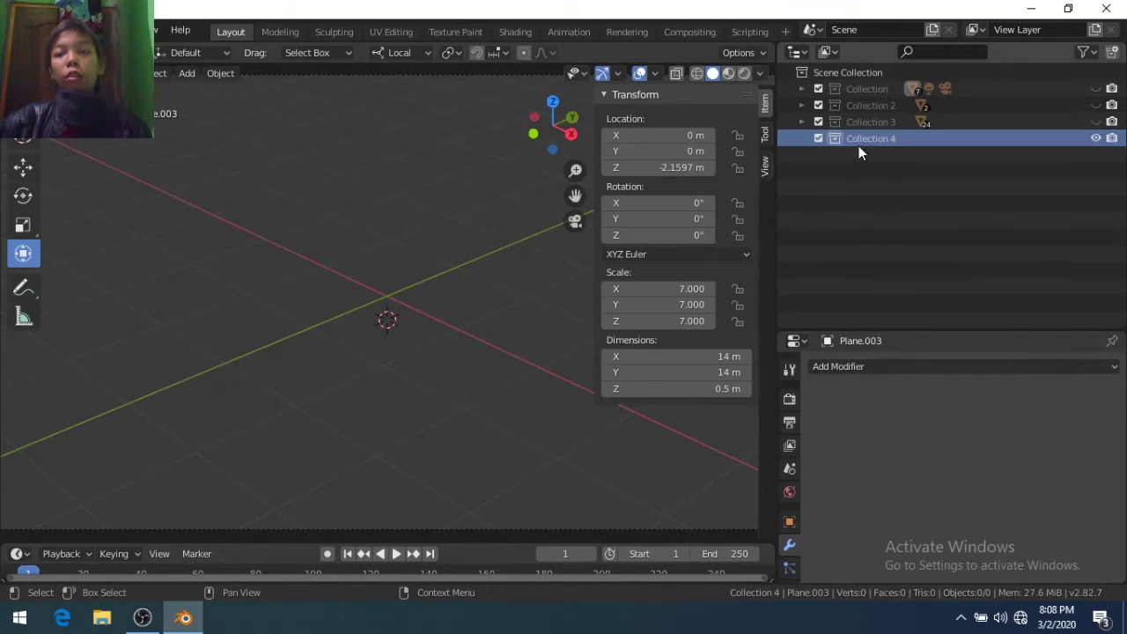
key(KP_7)
key(n)
Add a new armature in bone edit mode and show Collection 3 again in front view
key(shift+a)
click(387, 385)
key(Tab)
click(1097, 121)
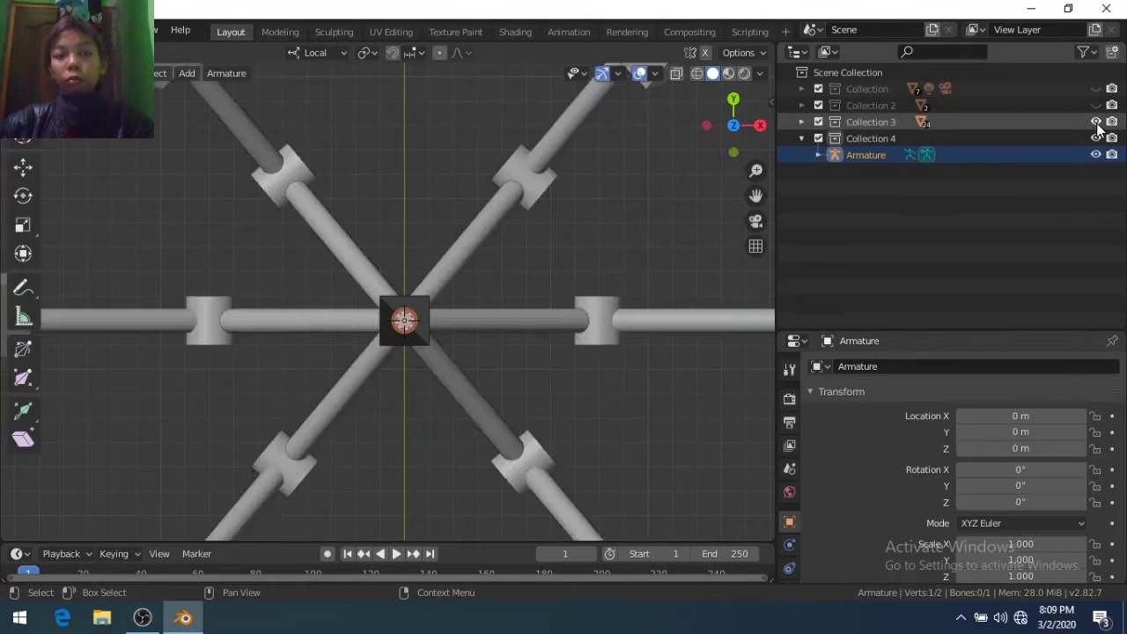
middle_drag(458, 264, 481, 197)
key(KP_1)
Place the bone at the centre, extend a second bone along a leg, and duplicate the armature
key(g)
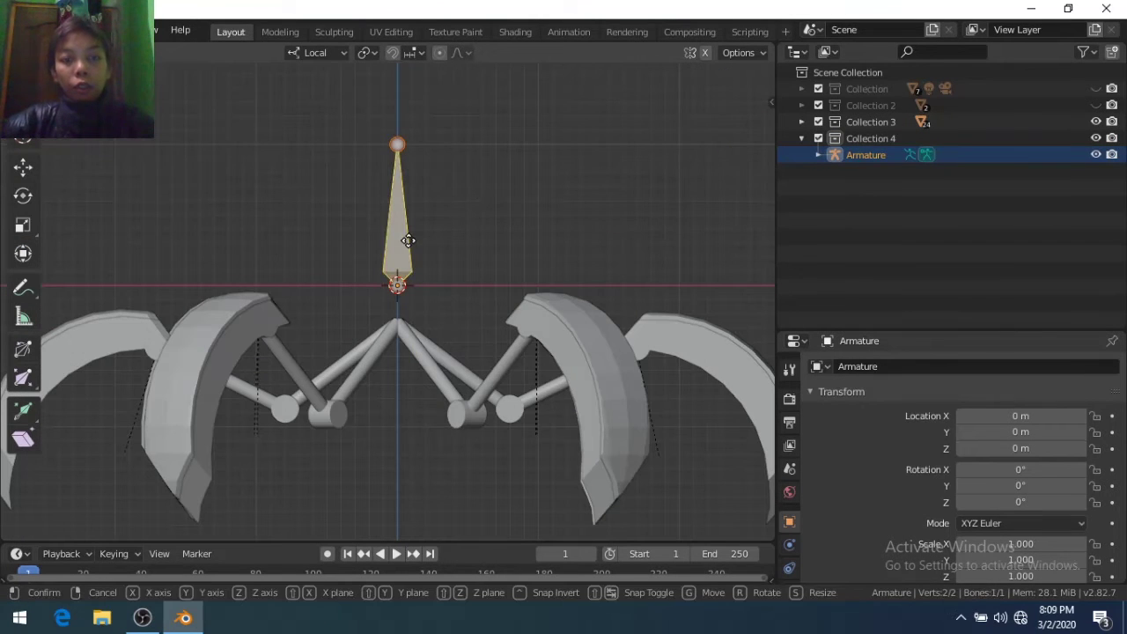
click(409, 240)
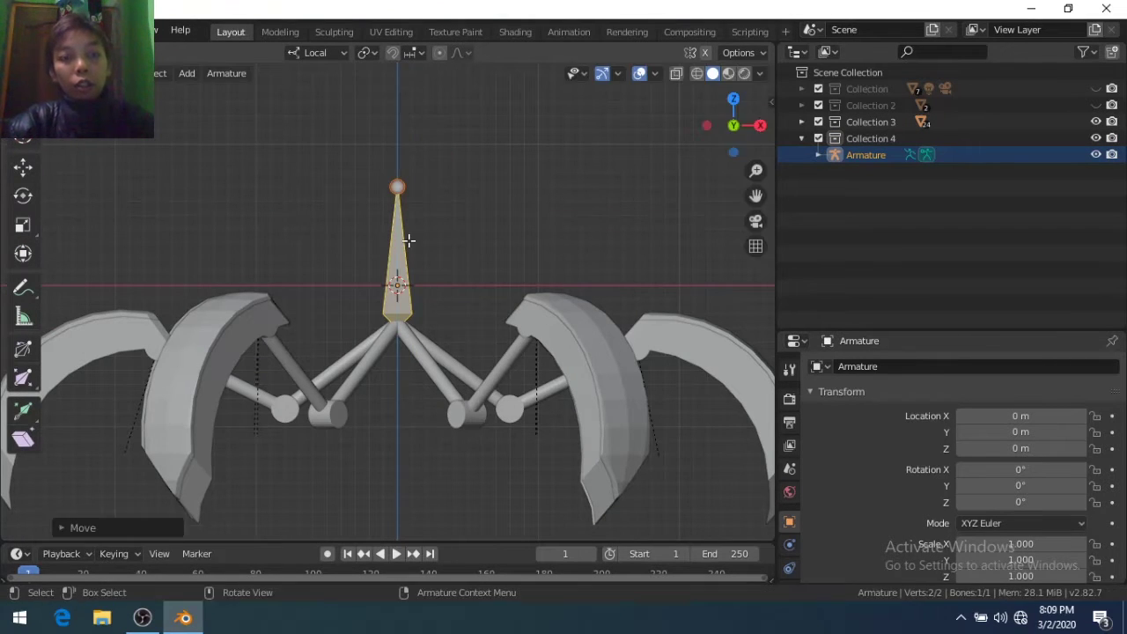
middle_drag(409, 241, 420, 276)
click(398, 231)
key(g)
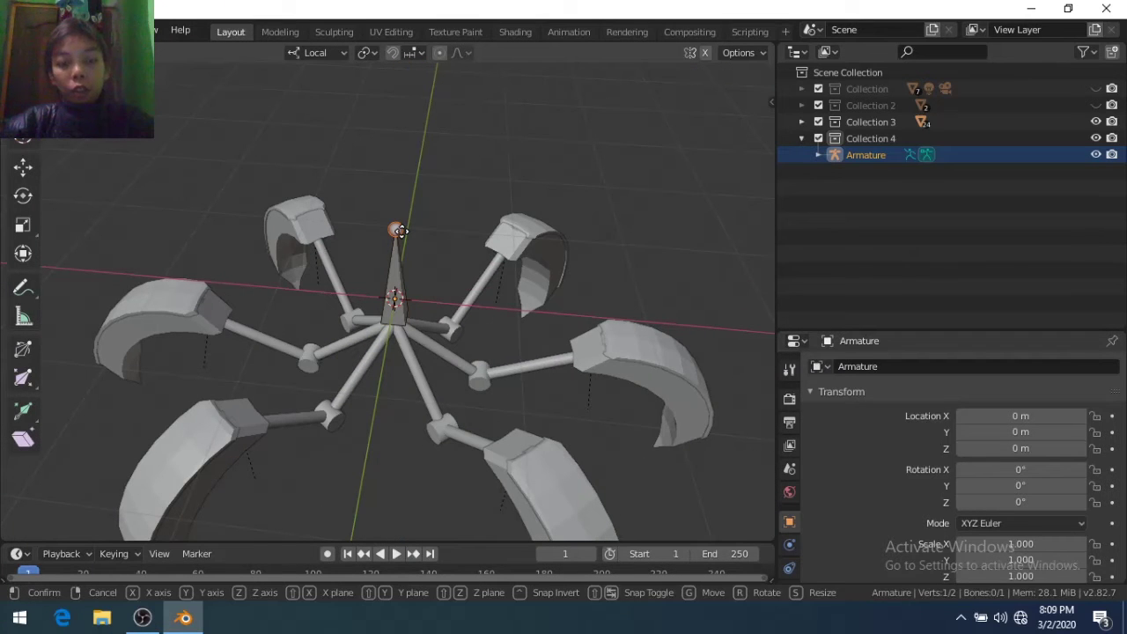
key(z)
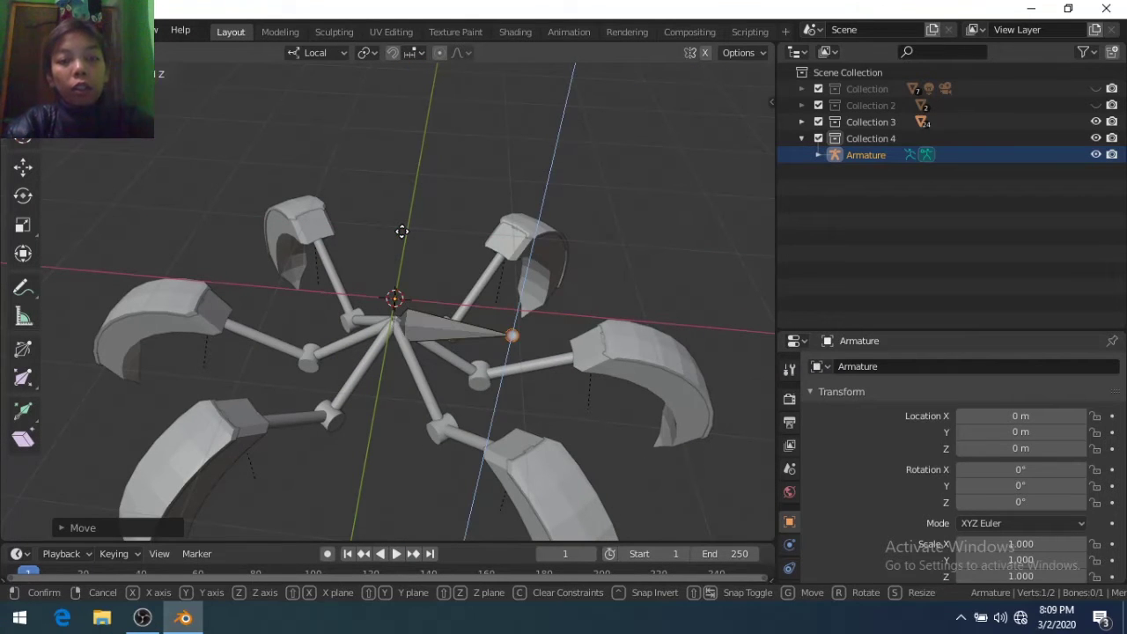
key(Escape)
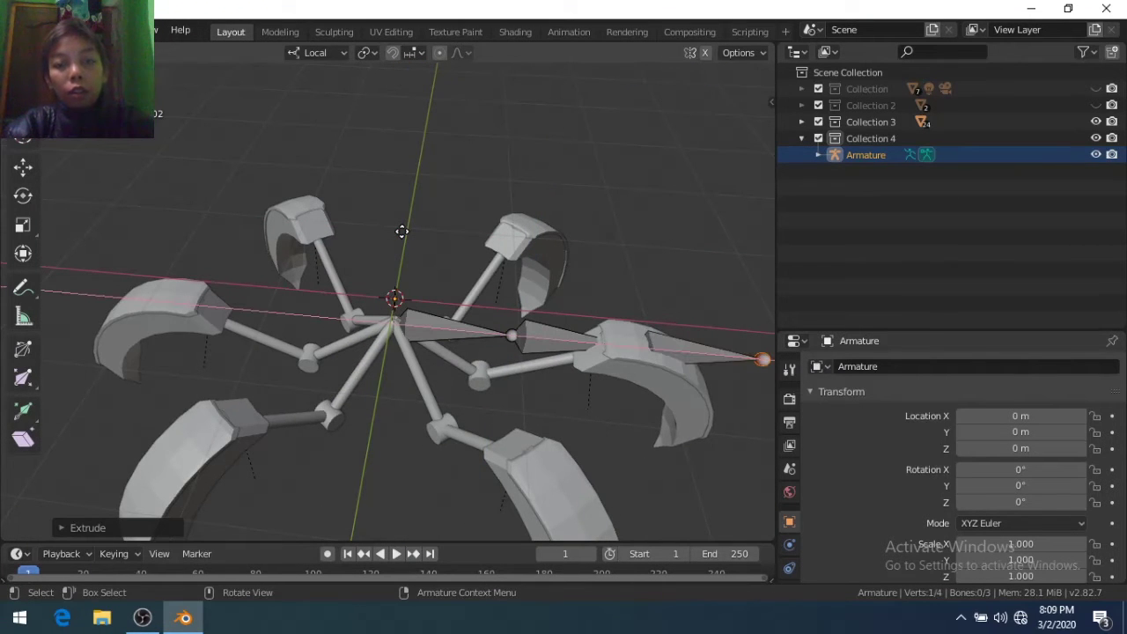
key(Tab)
key(shift+d)
Rotate one copy 50° and another -50° onto neighbouring legs, then merge the armatures
key(Escape)
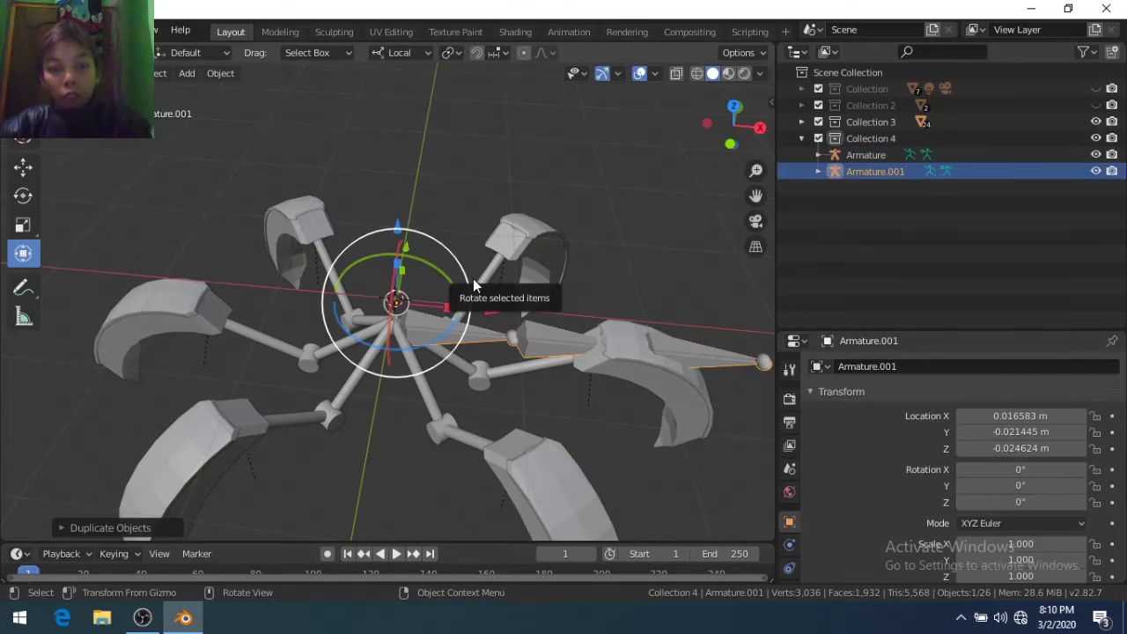
key(r)
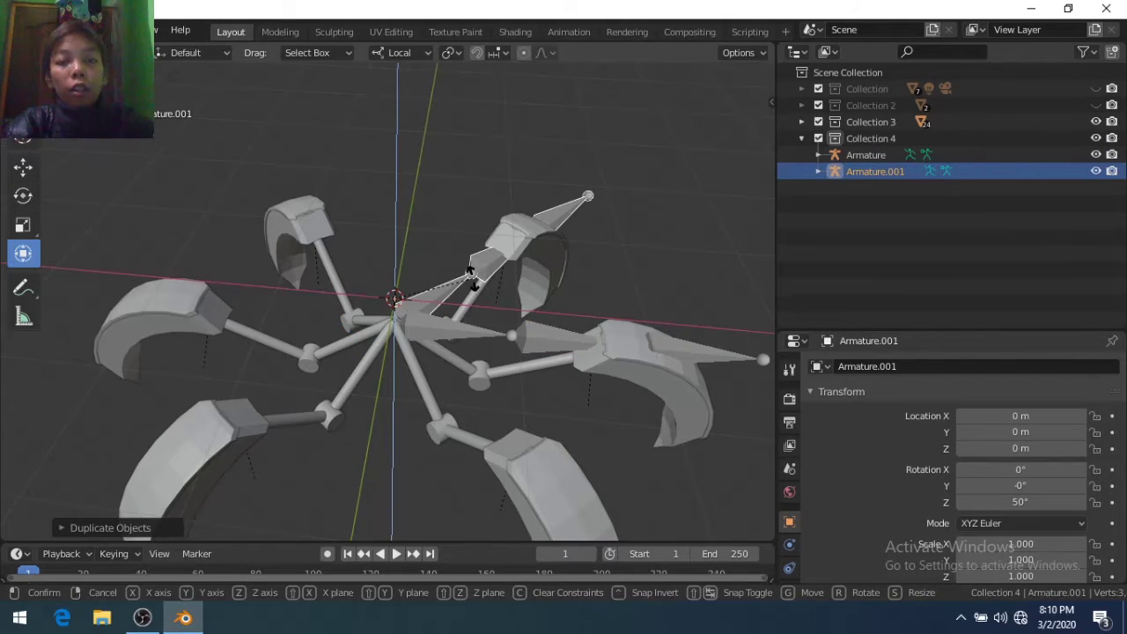
key(Return)
click(570, 343)
key(shift+d)
text(r-50)
key(Return)
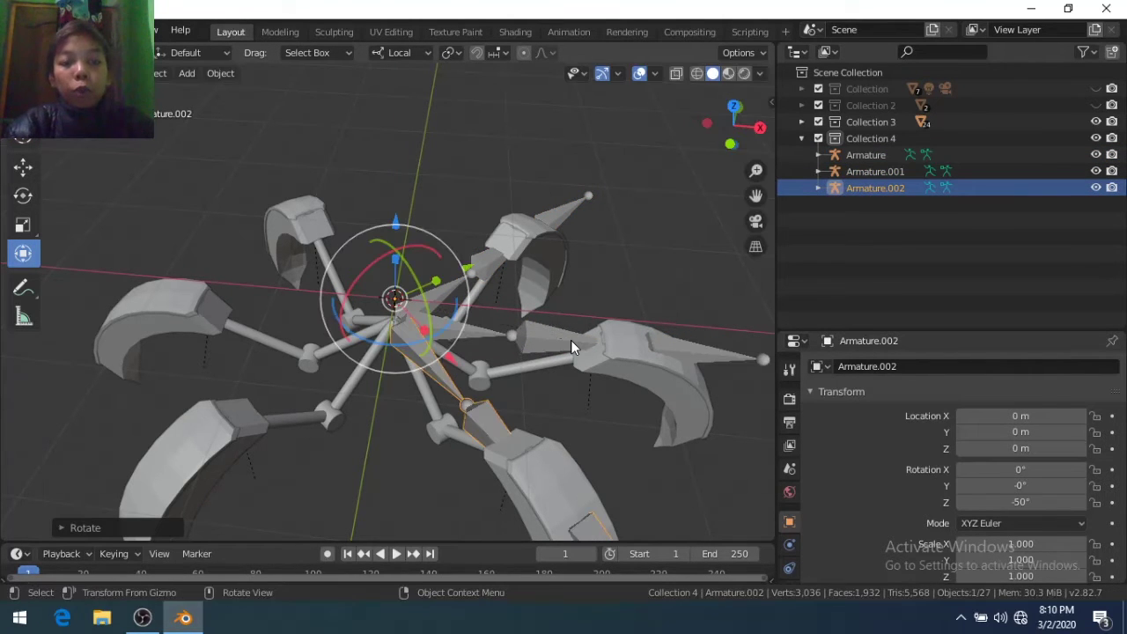
key(ctrl+z)
key(ctrl+z)
key(ctrl+z)
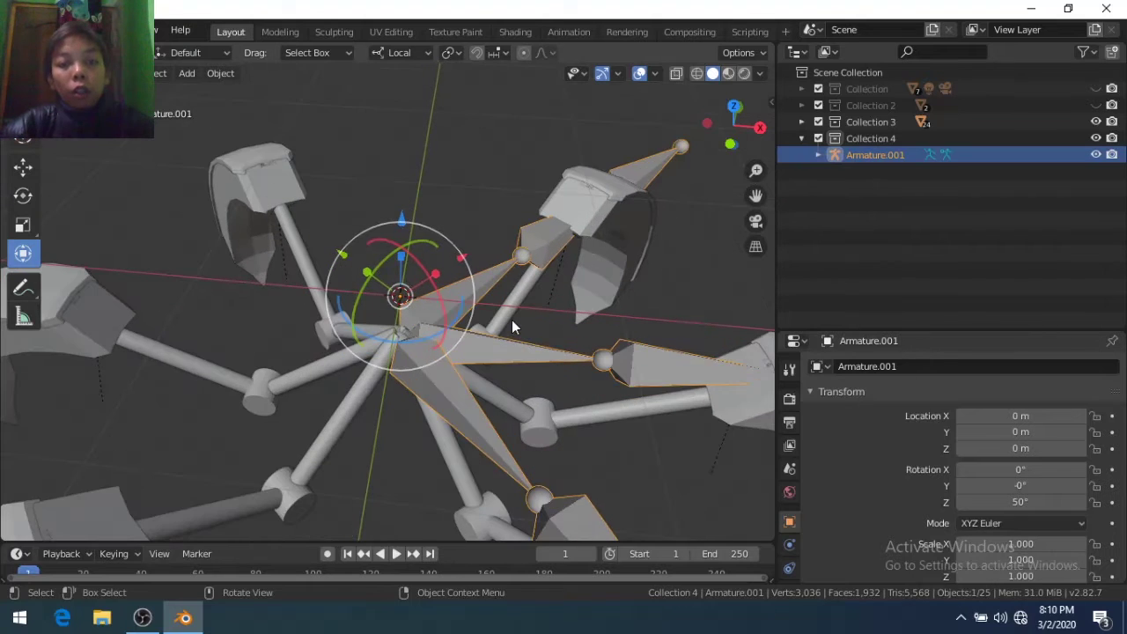
Extrude a new bone and edit its roll value in the sidebar
key(Tab)
middle_drag(510, 334, 493, 339)
click(475, 337)
key(n)
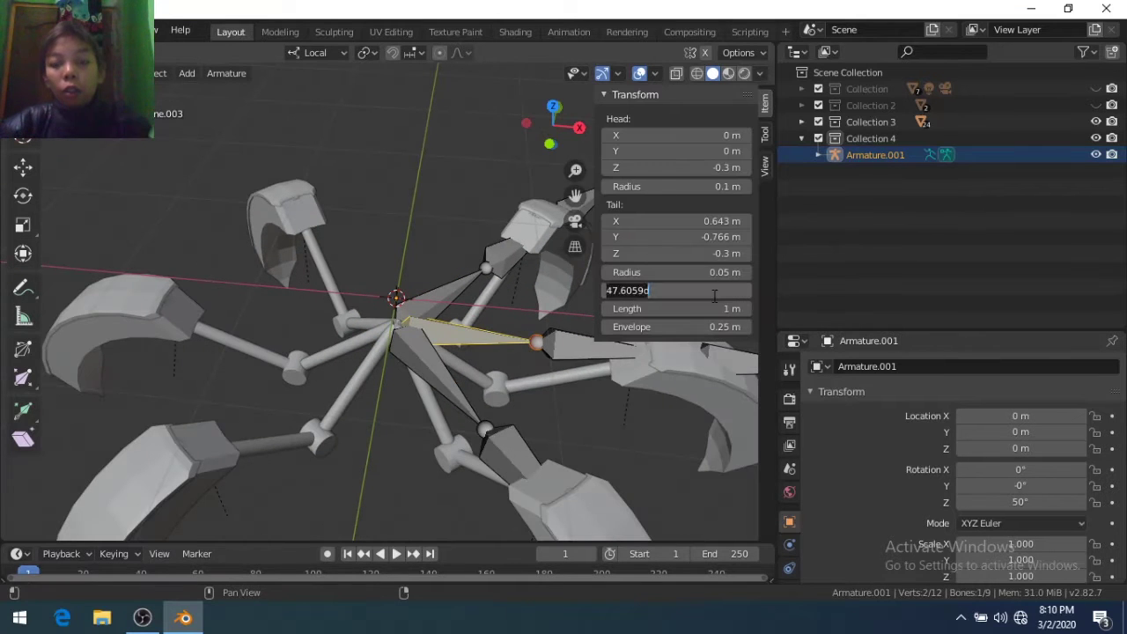
key(e)
click(614, 388)
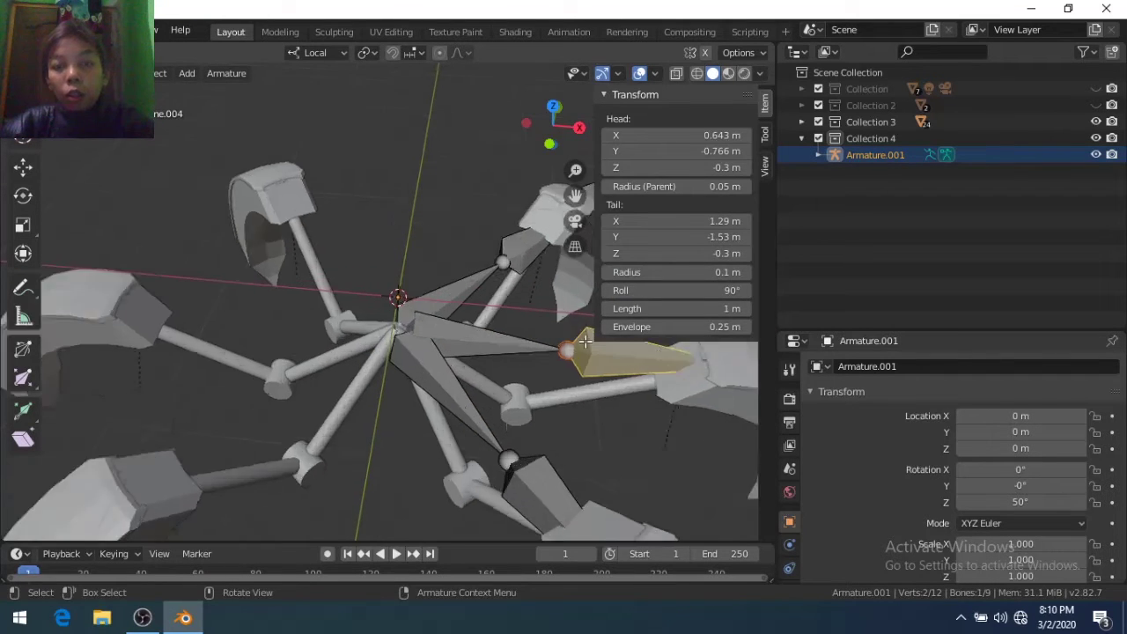
scroll(615, 388, down, 3)
click(655, 291)
key(Tab)
scroll(492, 342, up, 5)
scroll(491, 352, down, 3)
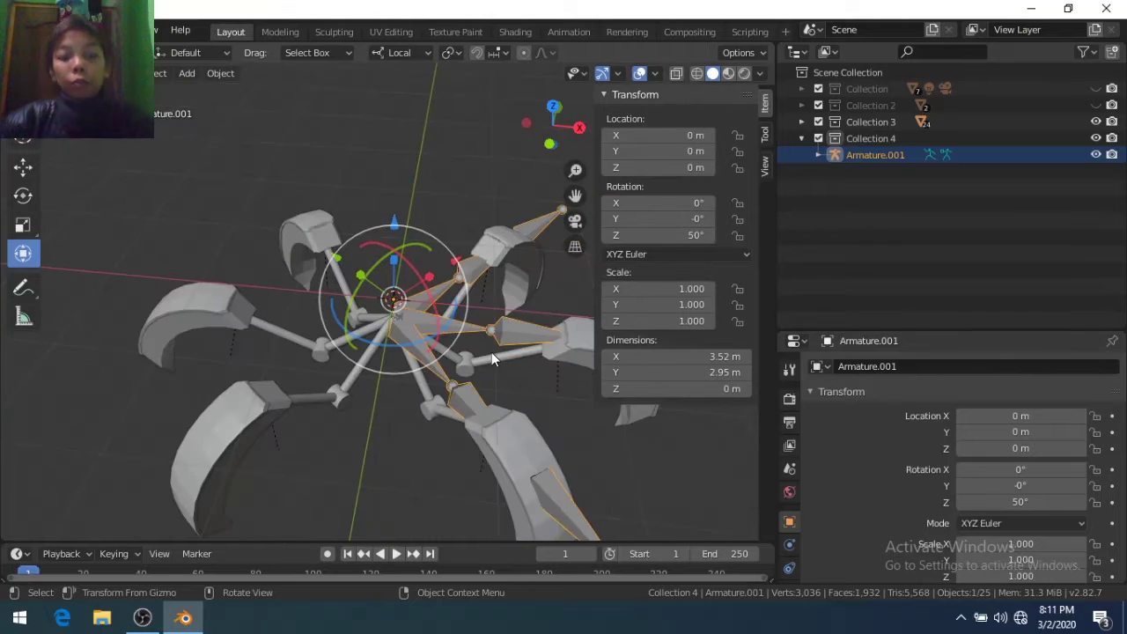
scroll(491, 353, up, 3)
Duplicate the armature, turn the copy 180° around Z, and merge both into one
key(shift+d)
key(Escape)
text(rz180)
key(Return)
key(Tab)
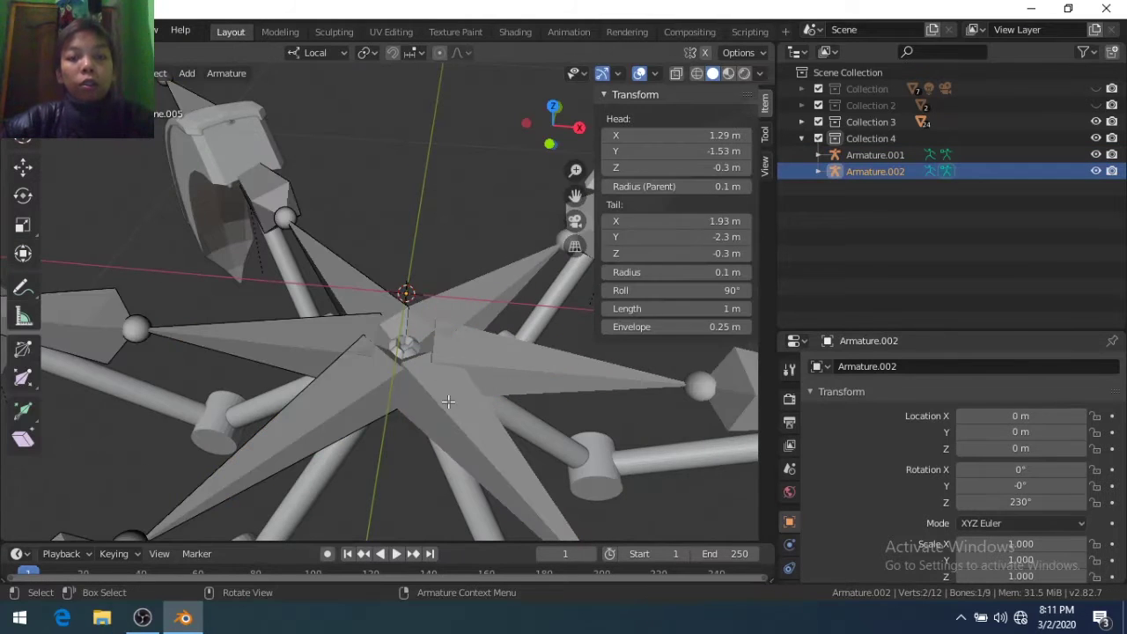
click(338, 372)
scroll(338, 374, down, 2)
key(ctrl+z)
key(ctrl+z)
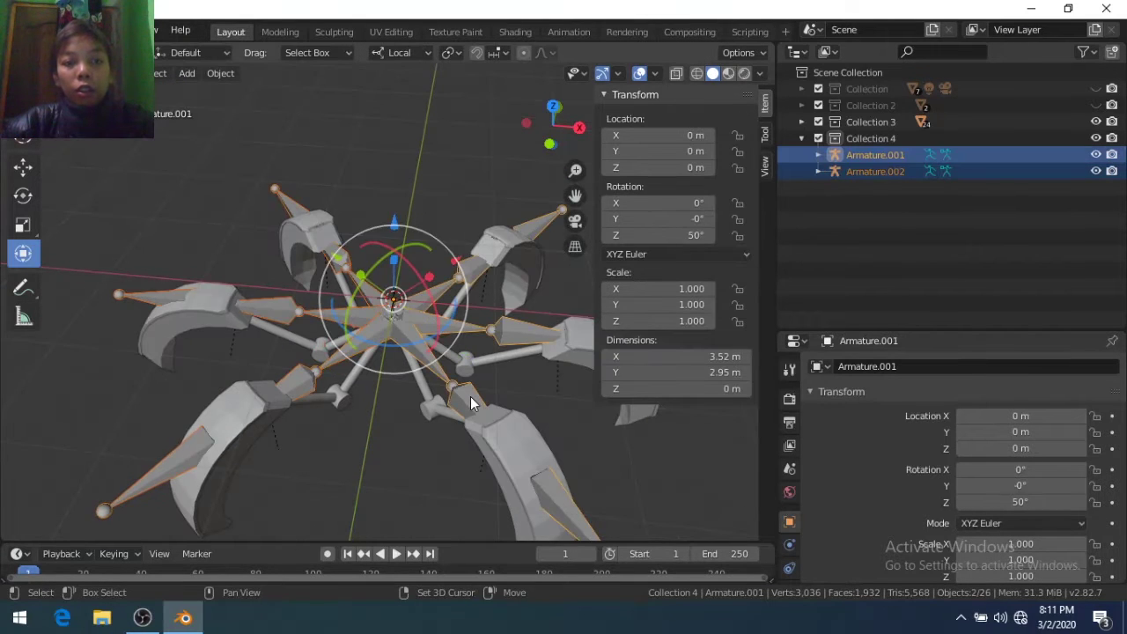
key(ctrl+z)
scroll(442, 418, up, 3)
key(KP_7)
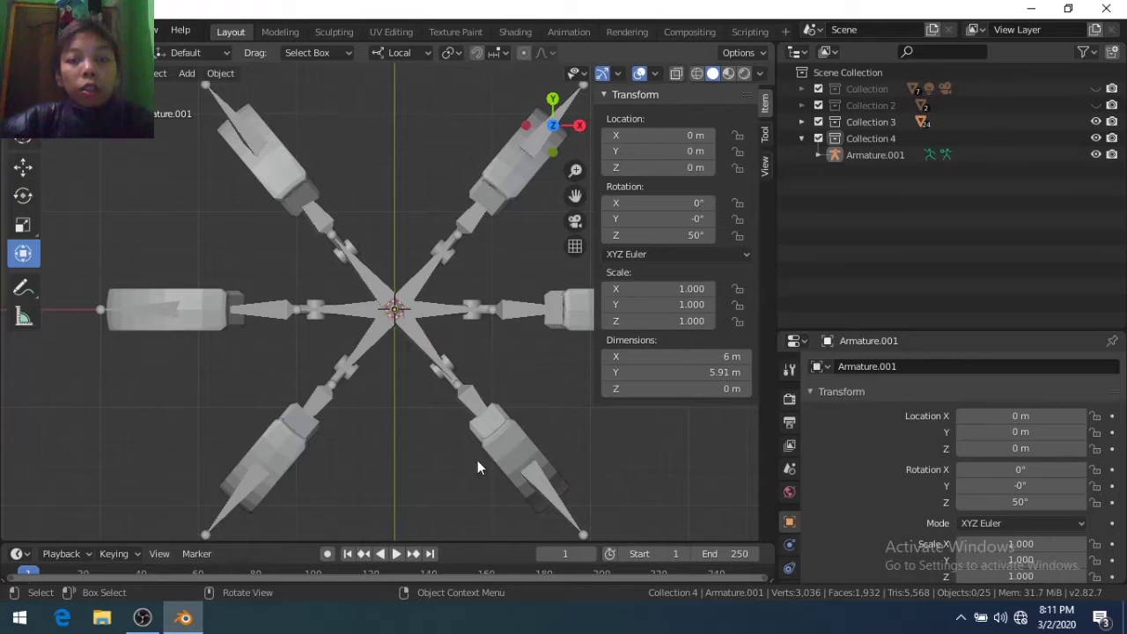
Enable In Front so Armature.001's bones draw over the robot meshes
drag(865, 335, 864, 169)
click(789, 425)
click(810, 431)
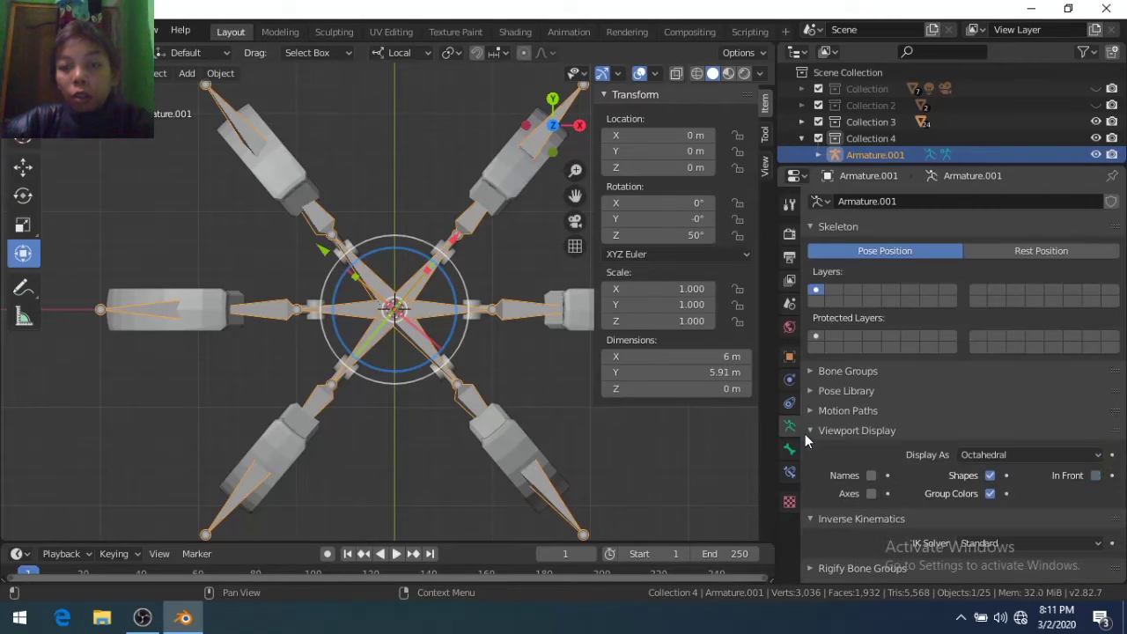
click(684, 472)
click(1096, 121)
click(1095, 121)
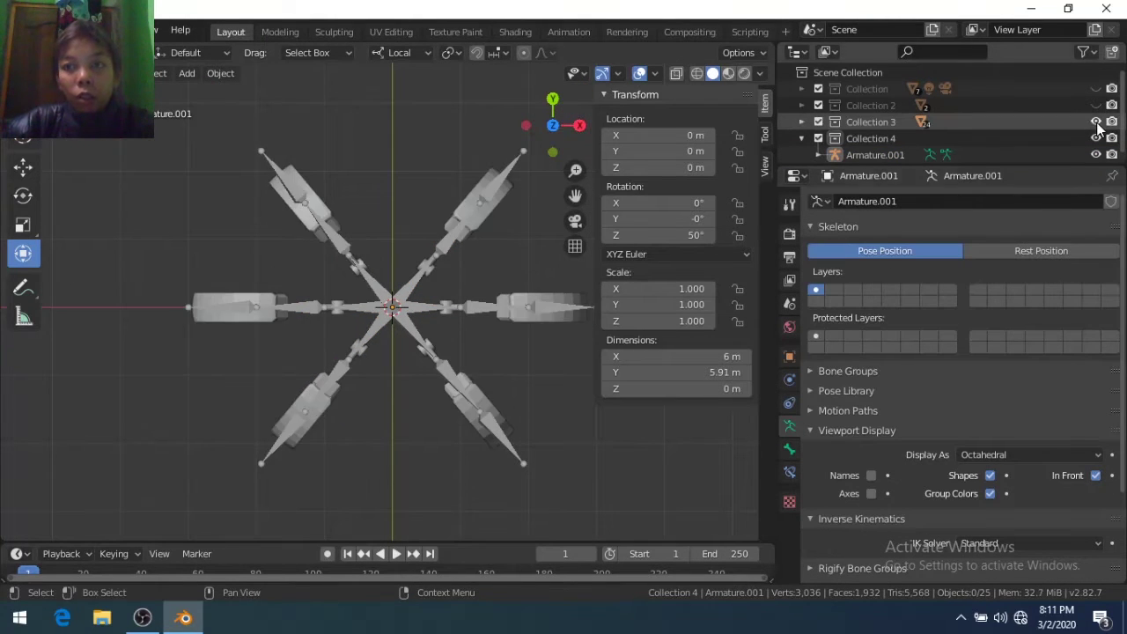
Snap the 3D cursor to a leg's joint sphere, then snap a bone point onto the cursor
middle_drag(378, 353, 434, 390)
click(434, 391)
key(shift+s)
click(441, 520)
click(465, 367)
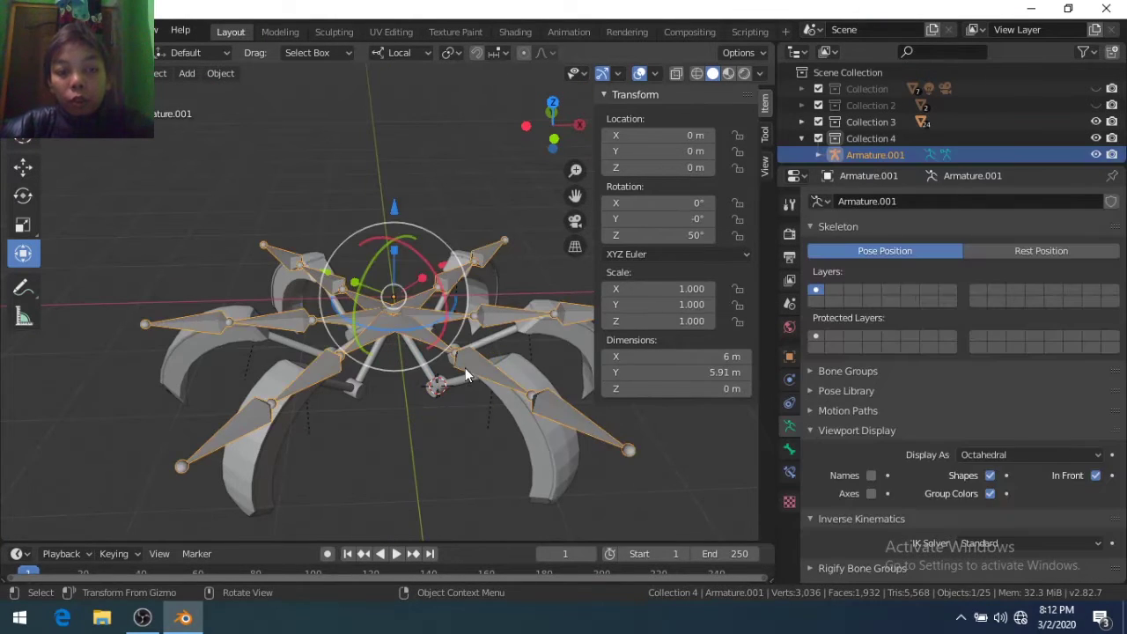
key(Tab)
key(shift+s)
click(464, 304)
scroll(463, 304, up, 3)
key(Tab)
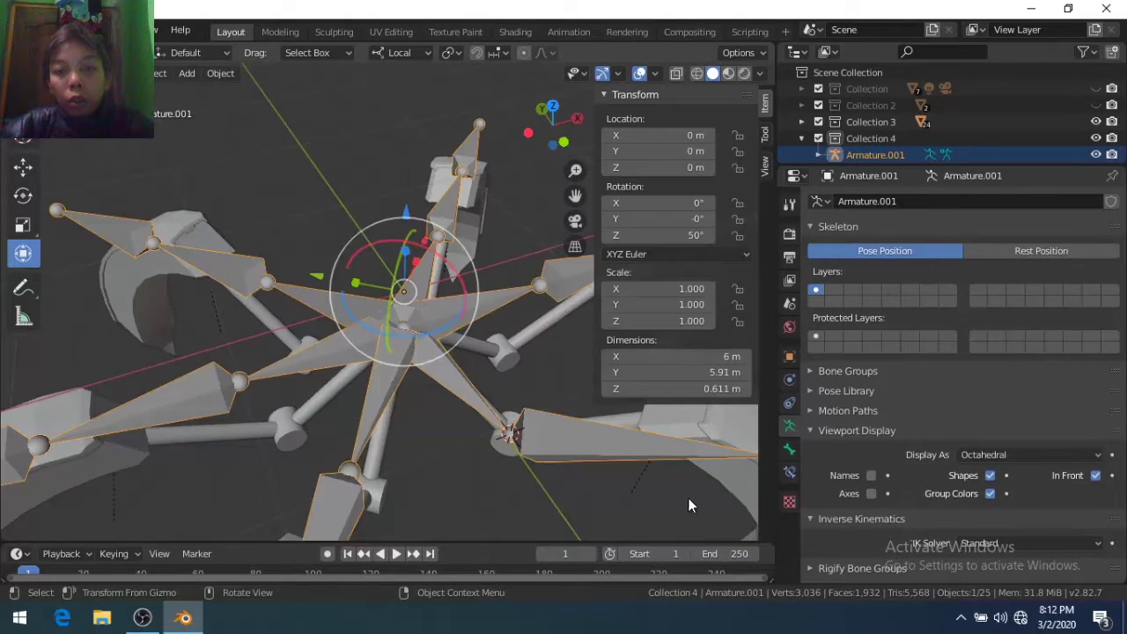
scroll(482, 345, down, 4)
Snap the 3D cursor to a leg joint sphere and move a bone point onto it
click(539, 402)
key(shift+s)
click(516, 508)
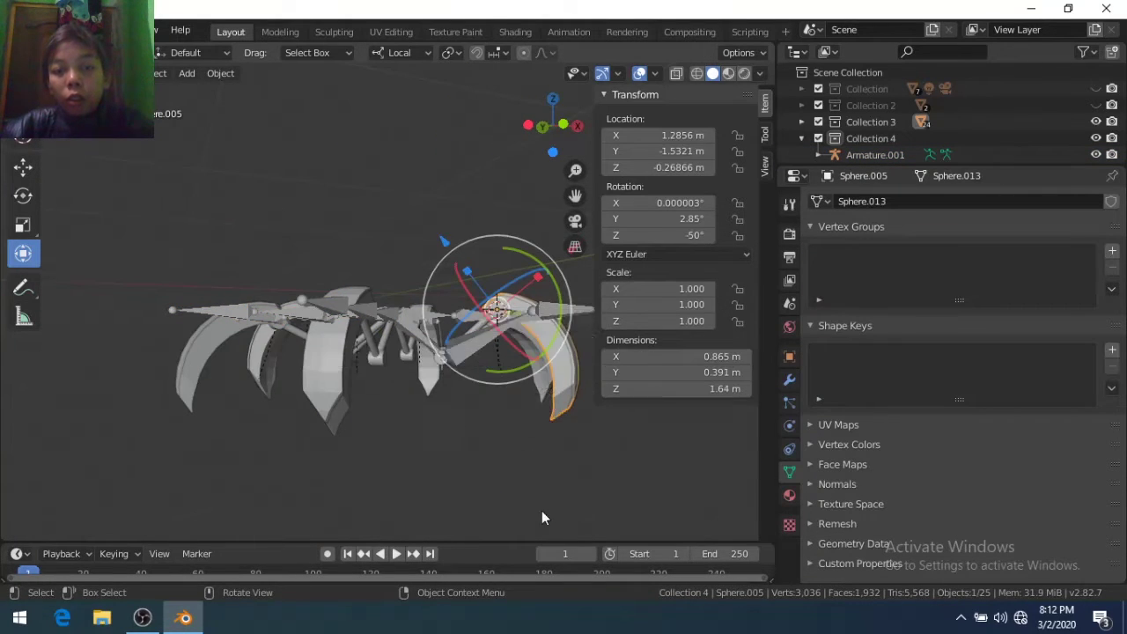
key(n)
middle_drag(456, 433, 490, 486)
scroll(490, 486, up, 3)
click(656, 391)
key(Tab)
key(shift+s)
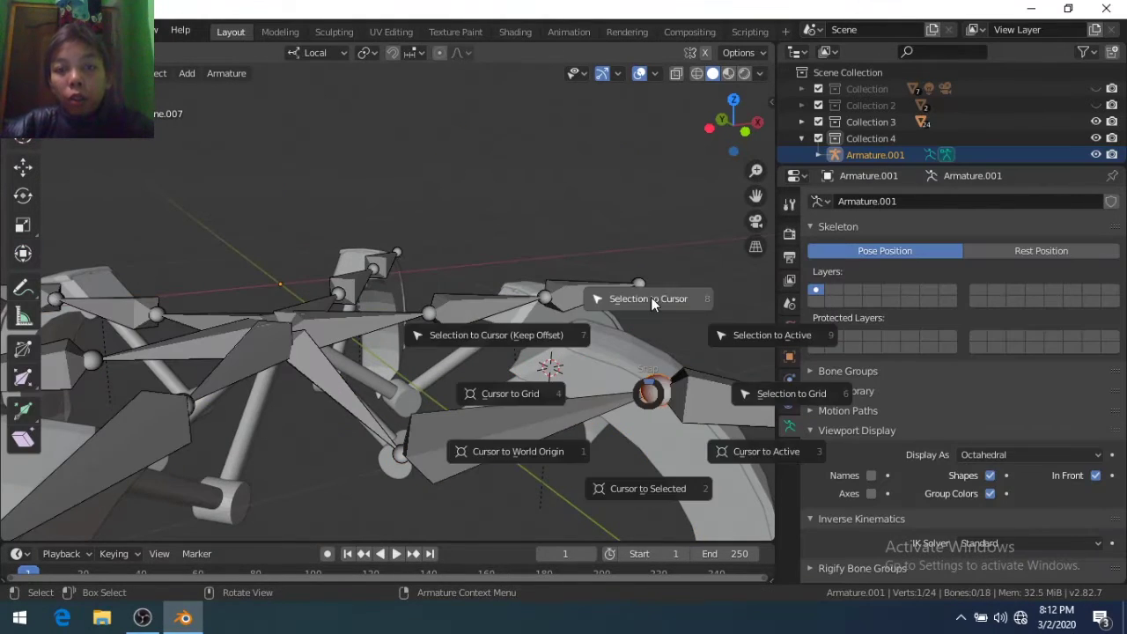
click(651, 297)
scroll(652, 297, down, 3)
middle_drag(652, 297, 508, 324)
key(Tab)
Place the 3D cursor on the joint sphere's selected vertices, then on a bone tip
click(508, 324)
key(Tab)
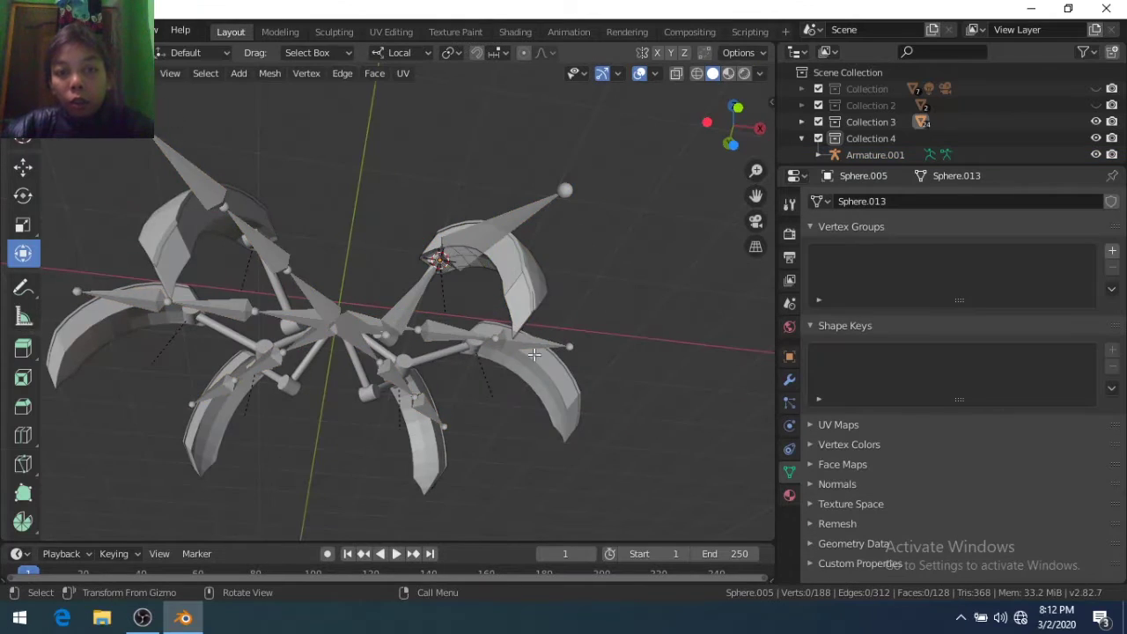
scroll(628, 344, up, 3)
mouse_move(628, 344)
middle_down()
mouse_move(534, 372)
mouse_move(493, 296)
mouse_move(533, 326)
middle_up()
key(shift+s)
click(531, 417)
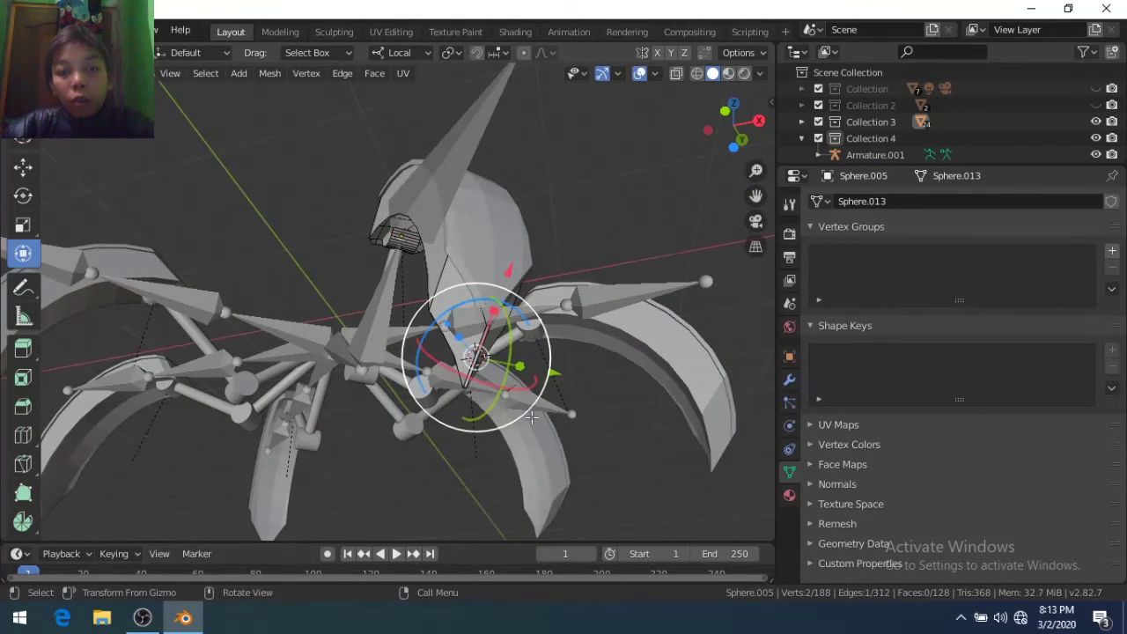
middle_drag(531, 416, 415, 473)
key(Tab)
key(shift+s)
click(525, 333)
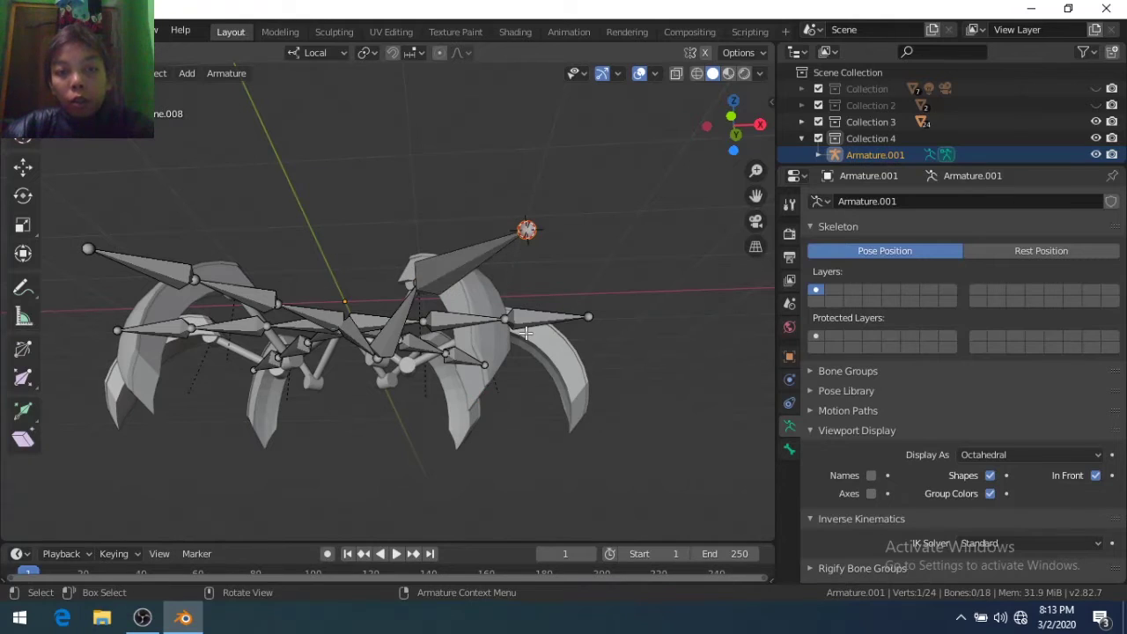
key(Tab)
Snap a bone point onto the next joint sphere and view the spider from above
click(503, 396)
key(Tab)
scroll(516, 352, up, 4)
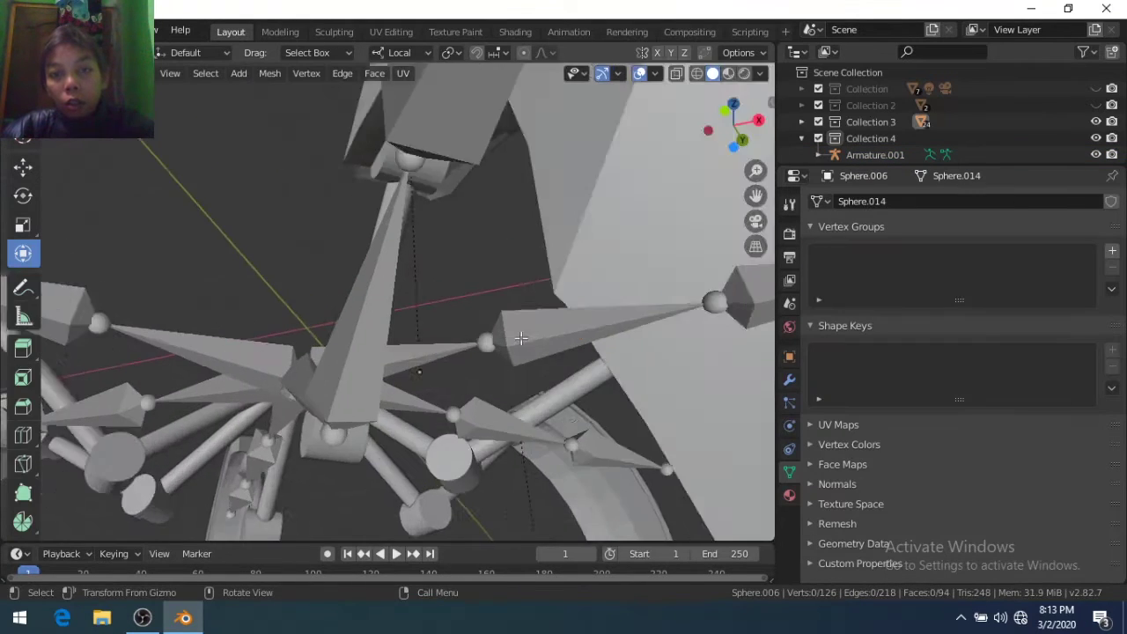
scroll(515, 352, down, 2)
key(Tab)
click(446, 188)
key(Tab)
scroll(446, 188, down, 3)
key(shift+s)
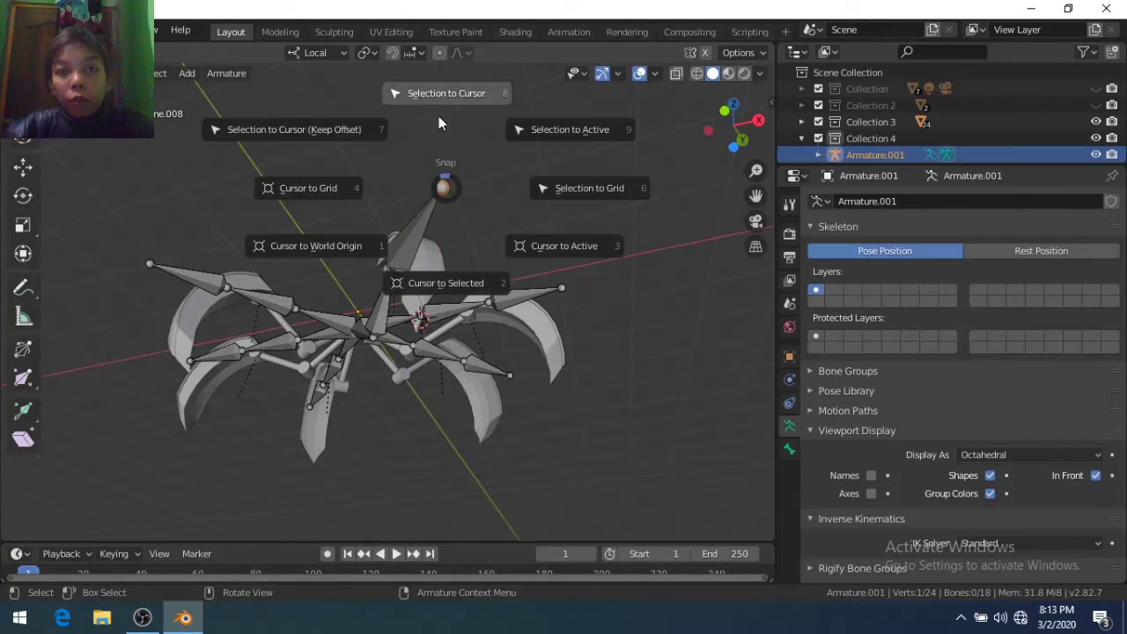
click(447, 117)
key(KP_7)
scroll(493, 419, up, 5)
scroll(494, 419, down, 1)
scroll(493, 419, up, 1)
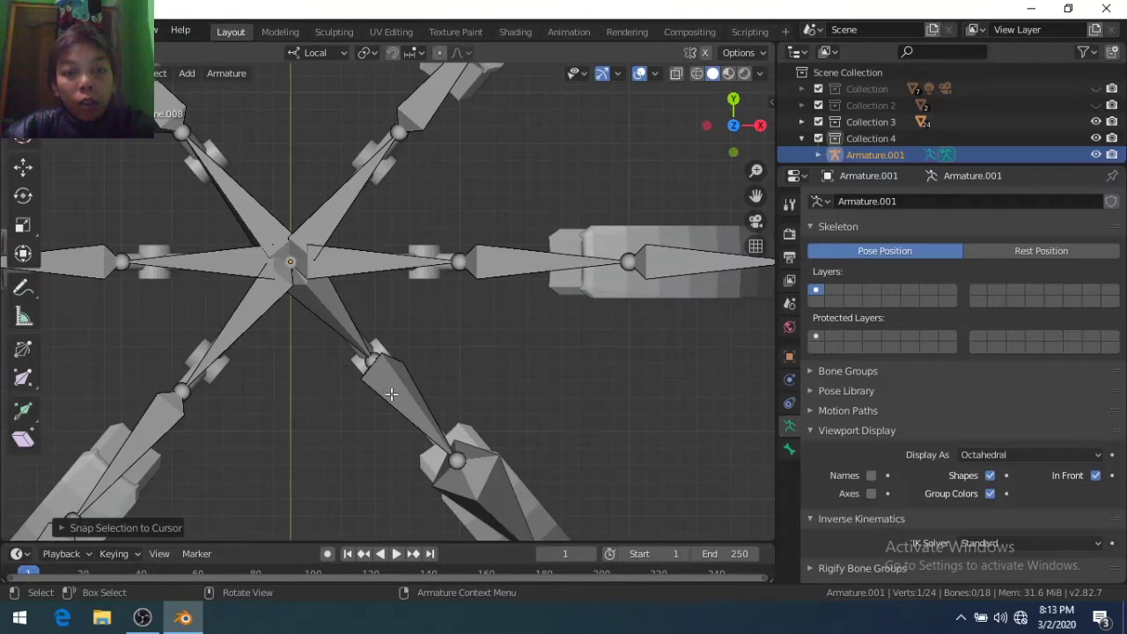
Adjust the leg bones' Roll values in the sidebar Transform panel to match their legs
click(338, 320)
key(n)
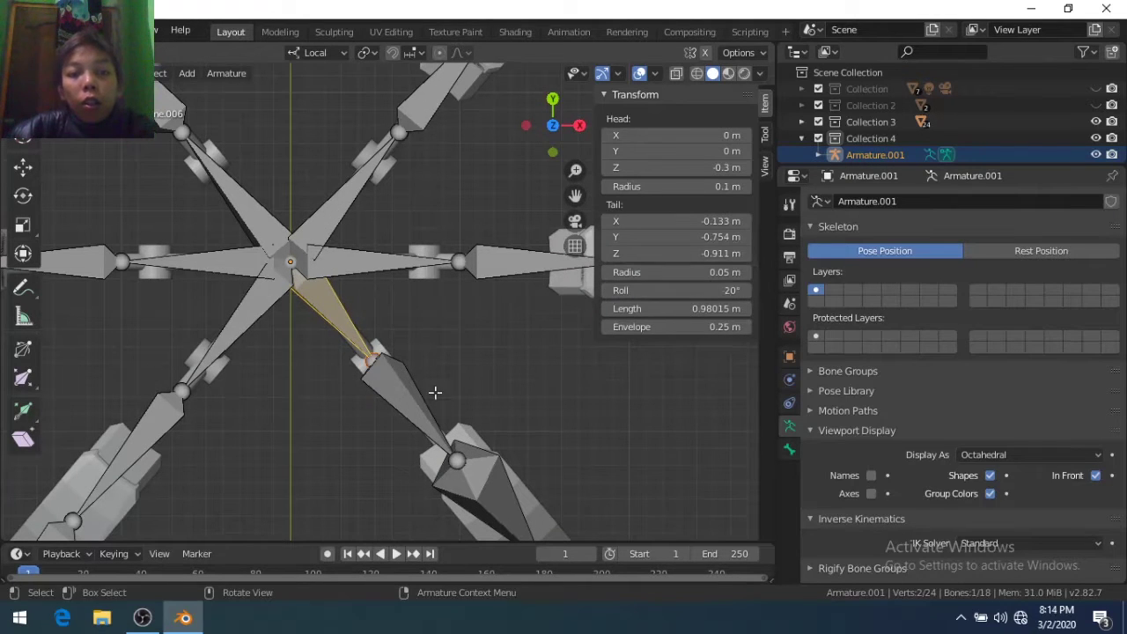
mouse_move(588, 416)
middle_down()
mouse_move(566, 414)
mouse_move(428, 500)
middle_up()
click(428, 499)
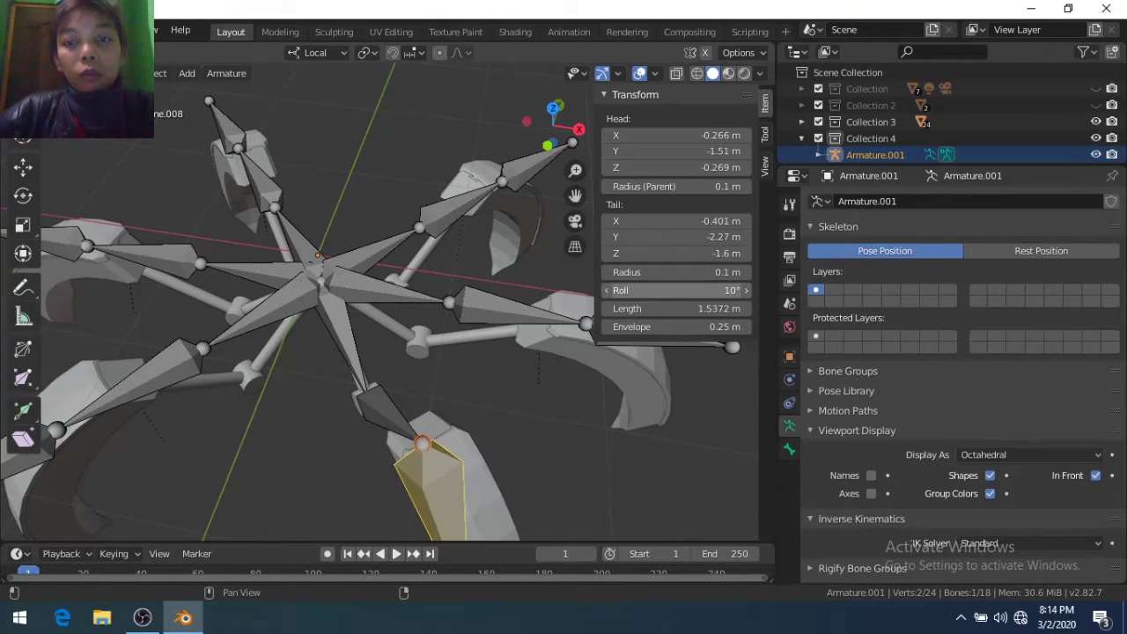
click(746, 290)
key(KP_7)
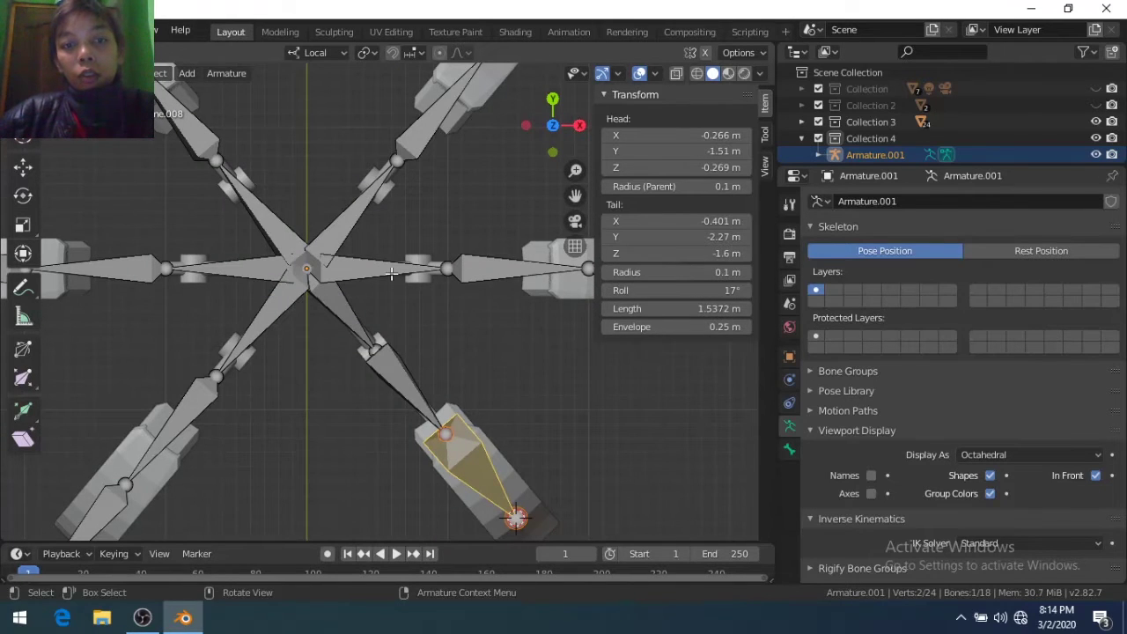
Return to object mode and select a joint sphere for snapping
key(ctrl+Tab)
middle_drag(432, 304, 431, 352)
click(432, 361)
key(shift+s)
Snap the current bone end onto the centre of its joint sphere
click(425, 308)
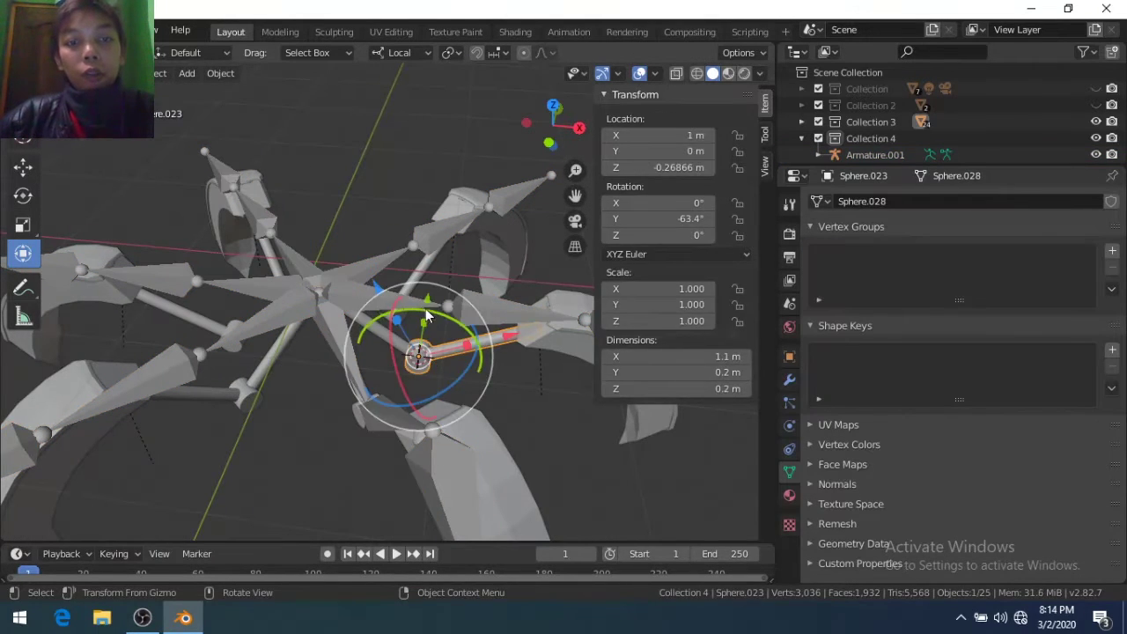
click(425, 308)
key(Tab)
key(shift+s)
click(441, 216)
key(Tab)
Snap a second bone end onto the centre of the next joint sphere
mouse_move(479, 366)
middle_down()
mouse_move(383, 340)
mouse_move(458, 264)
mouse_move(528, 265)
middle_up()
click(459, 233)
key(shift+s)
click(480, 344)
click(467, 388)
key(Tab)
key(shift+s)
click(458, 293)
key(Tab)
click(563, 425)
Put the 3D cursor at the centre of another joint sphere, using its selected mesh
key(Tab)
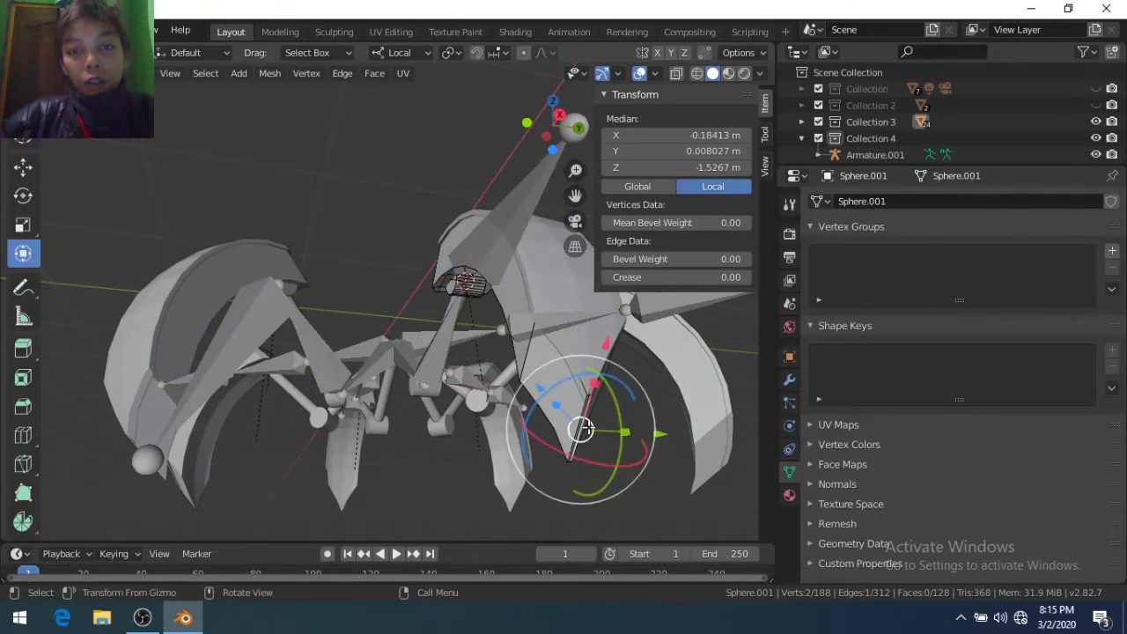
middle_drag(581, 429, 548, 424)
scroll(547, 425, up, 3)
scroll(503, 446, down, 4)
key(Tab)
click(415, 176)
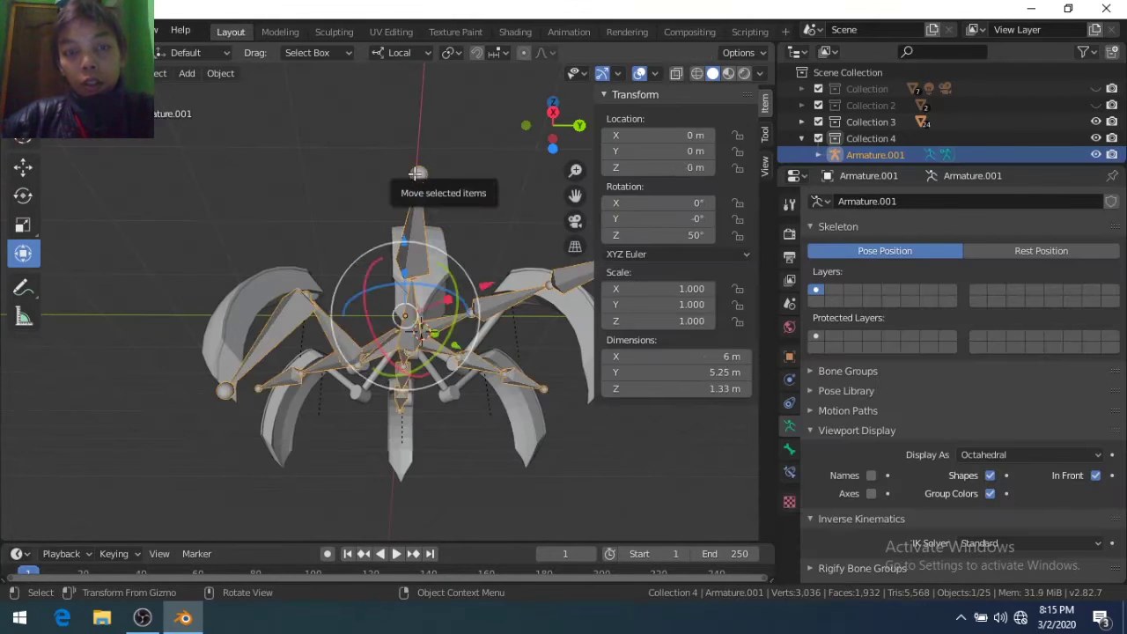
key(Tab)
key(shift+s)
click(445, 299)
Snap a third bone end onto that joint sphere's centre
key(Tab)
click(440, 299)
key(Tab)
key(shift+s)
click(428, 396)
click(418, 175)
key(shift+s)
click(408, 80)
mouse_move(408, 81)
middle_down()
mouse_move(182, 191)
mouse_move(182, 397)
middle_up()
Snap one more bone end onto the centre of the following joint sphere
key(Tab)
click(392, 403)
key(shift+s)
click(401, 486)
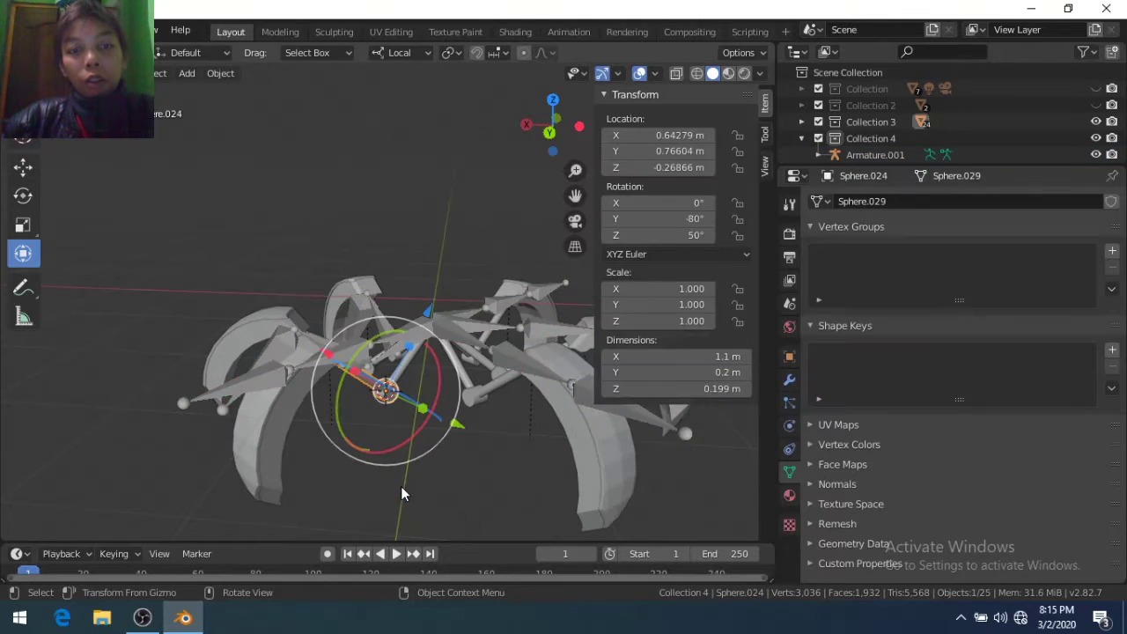
middle_drag(401, 486, 254, 370)
click(255, 371)
key(Tab)
key(shift+s)
Snap the next bone end onto its joint sphere via the 3D cursor
click(370, 272)
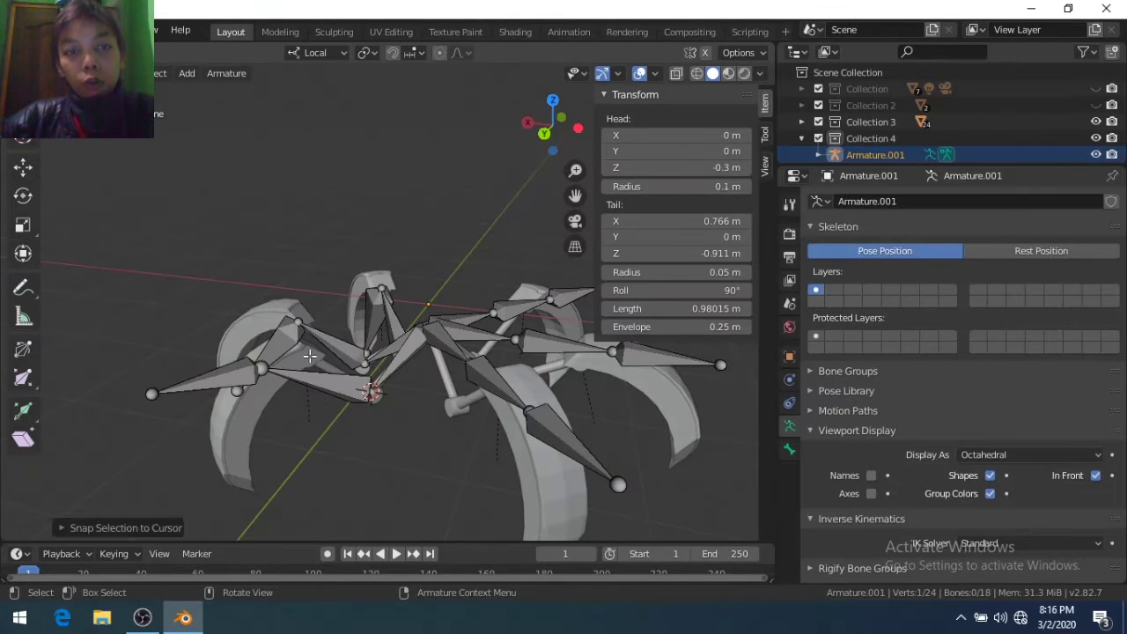
key(Tab)
click(310, 356)
key(shift+s)
click(312, 261)
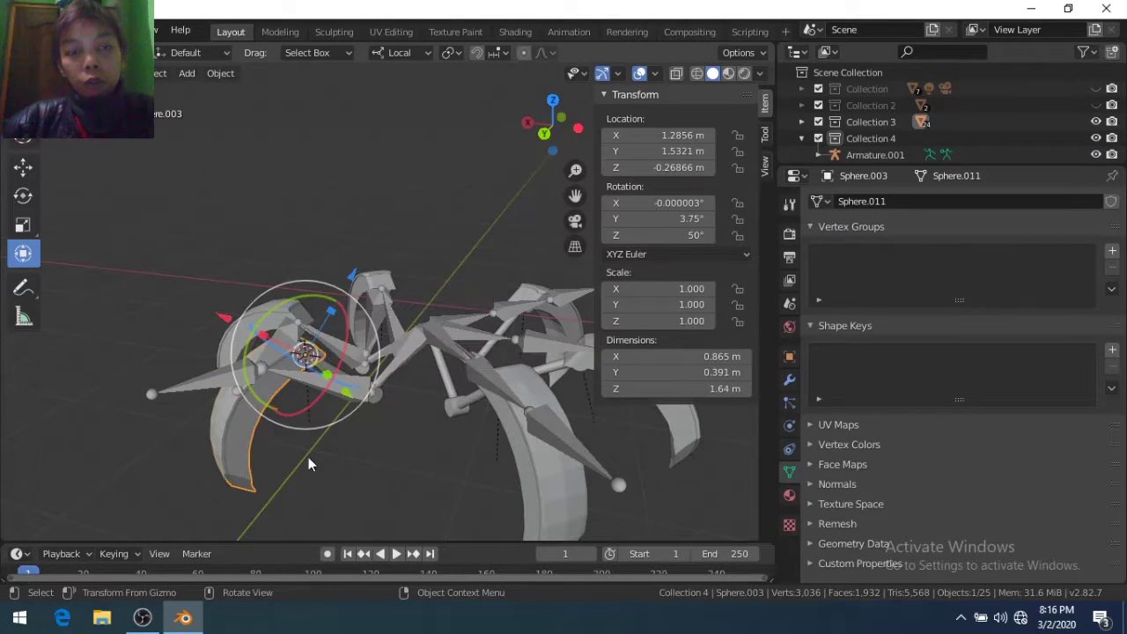
click(264, 370)
key(Tab)
key(shift+s)
click(317, 267)
Move the cursor to the next joint sphere and snap its bone end there
mouse_move(324, 269)
middle_down()
mouse_move(284, 377)
mouse_move(380, 295)
middle_up()
key(Tab)
click(287, 291)
key(Tab)
scroll(287, 292, up, 3)
key(shift+s)
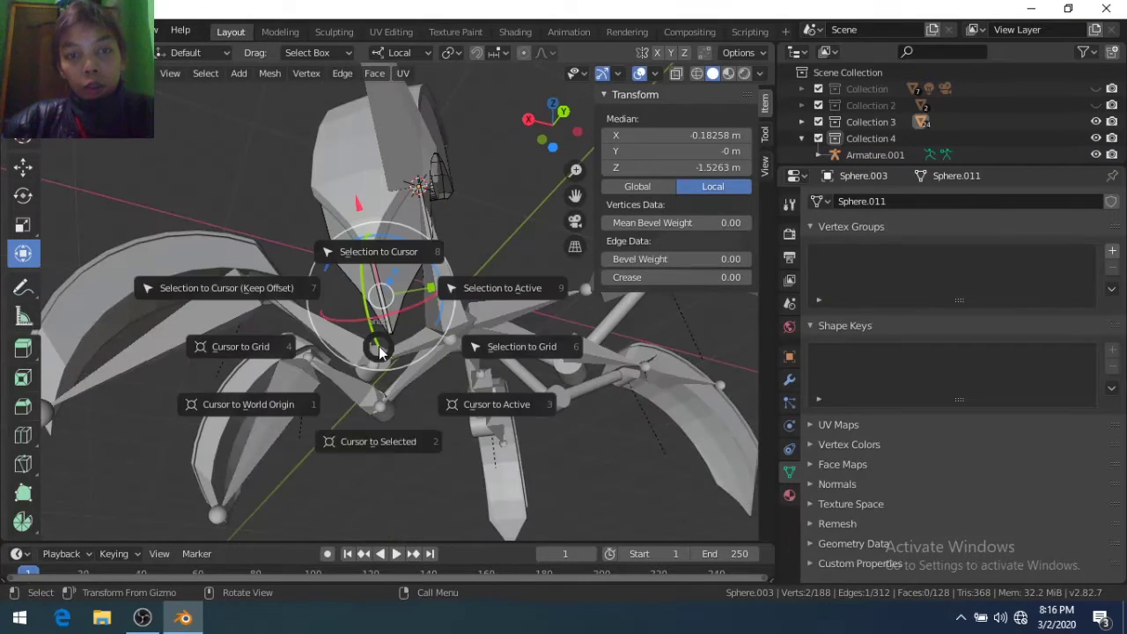
key(Tab)
click(364, 156)
key(Tab)
click(364, 156)
key(shift+s)
key(8)
From a higher view, snap another bone end onto its joint sphere
mouse_move(389, 155)
middle_down()
mouse_move(264, 277)
mouse_move(223, 248)
middle_up()
middle_drag(335, 337, 335, 401)
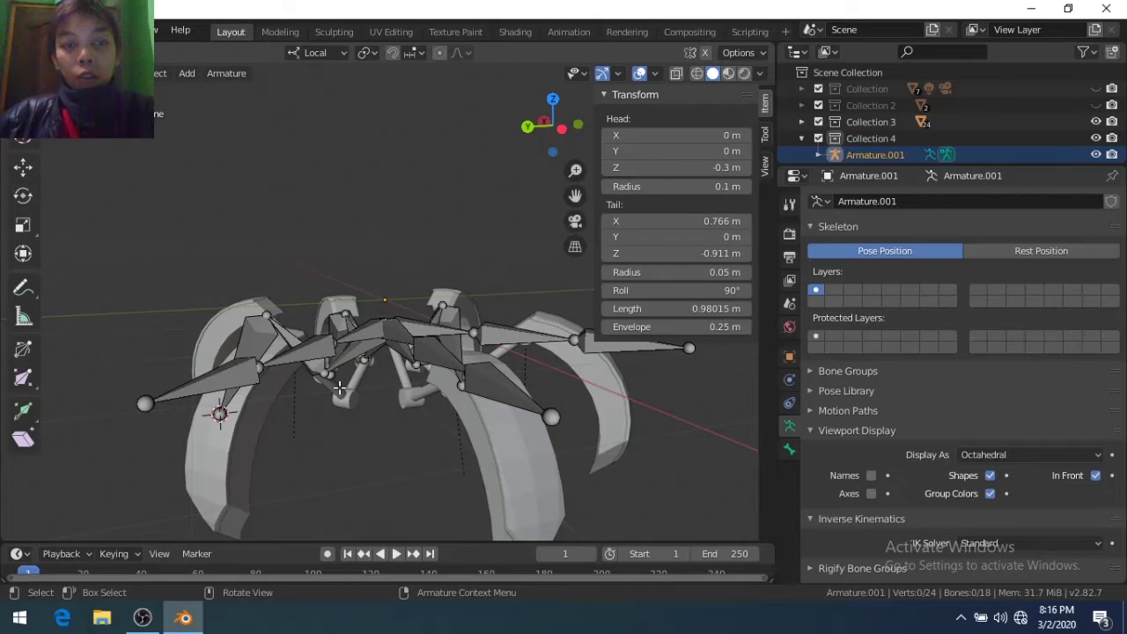
key(Tab)
click(339, 397)
key(shift+s)
key(2)
click(333, 424)
key(Tab)
key(shift+s)
key(8)
Cancel an accidental rotation and snap the following bone end to its sphere
key(Tab)
click(265, 419)
key(Tab)
key(r)
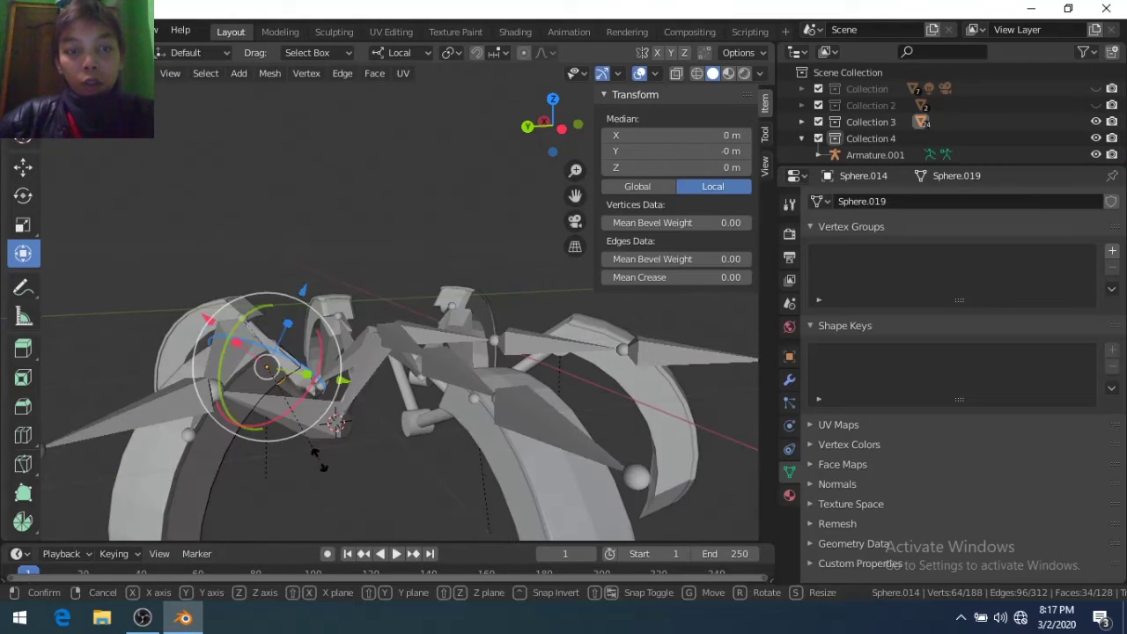
right_click(343, 481)
key(shift+s)
key(2)
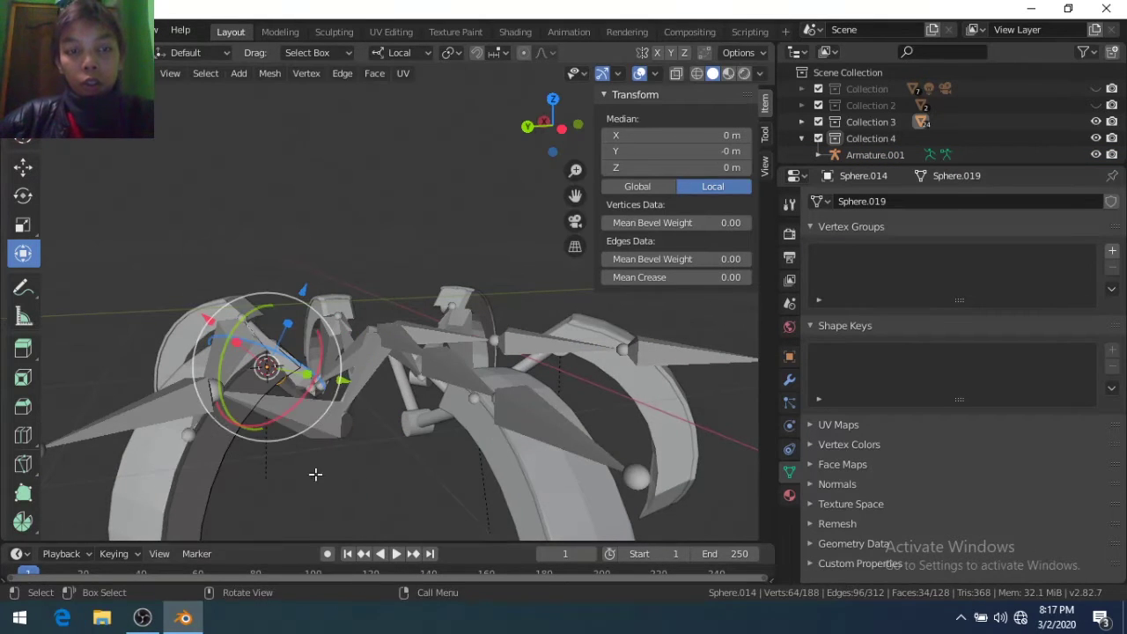
key(Tab)
click(147, 409)
key(Tab)
key(shift+s)
key(8)
Align one more bone end with its joint sphere using the 3D cursor
key(Tab)
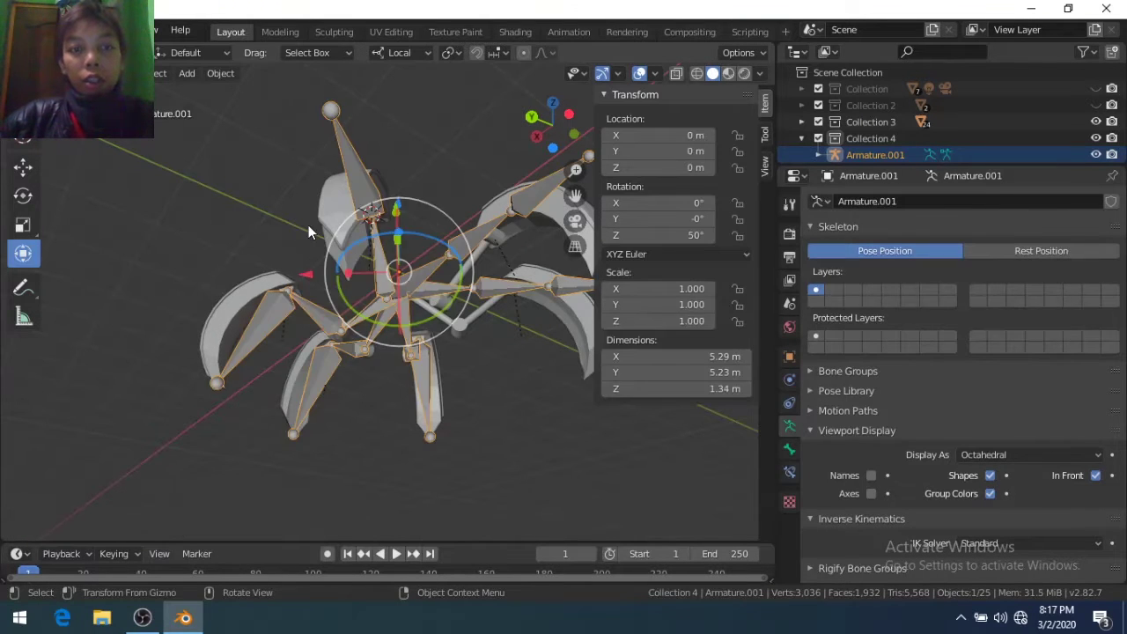
click(308, 224)
key(Tab)
scroll(351, 276, up, 5)
scroll(248, 190, down, 3)
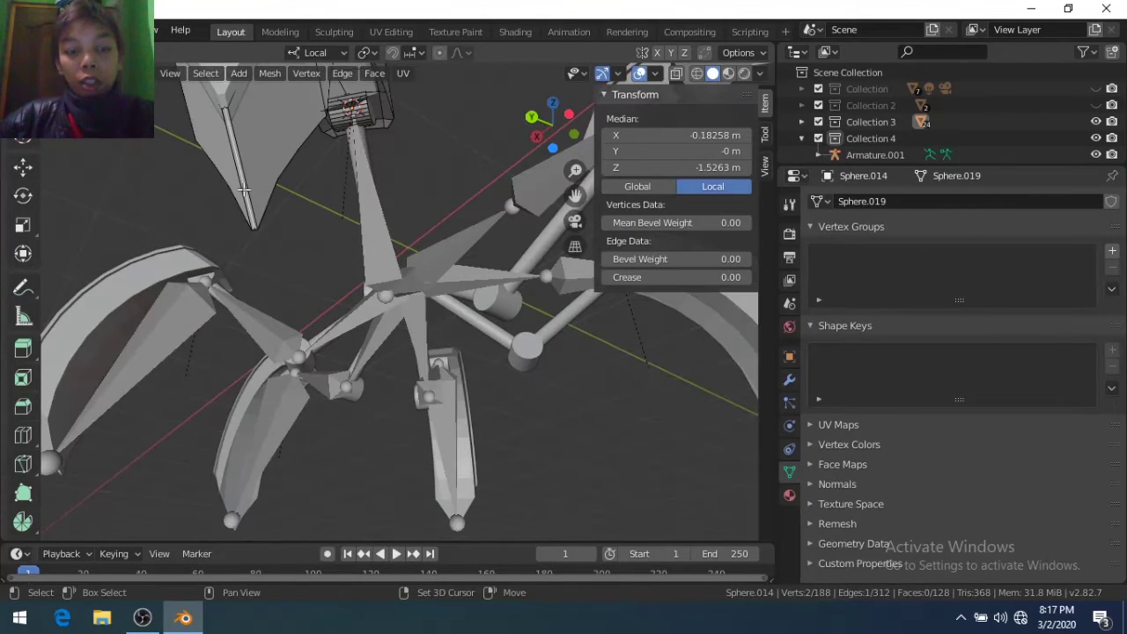
key(Tab)
scroll(348, 168, down, 3)
click(348, 163)
key(Tab)
key(shift+s)
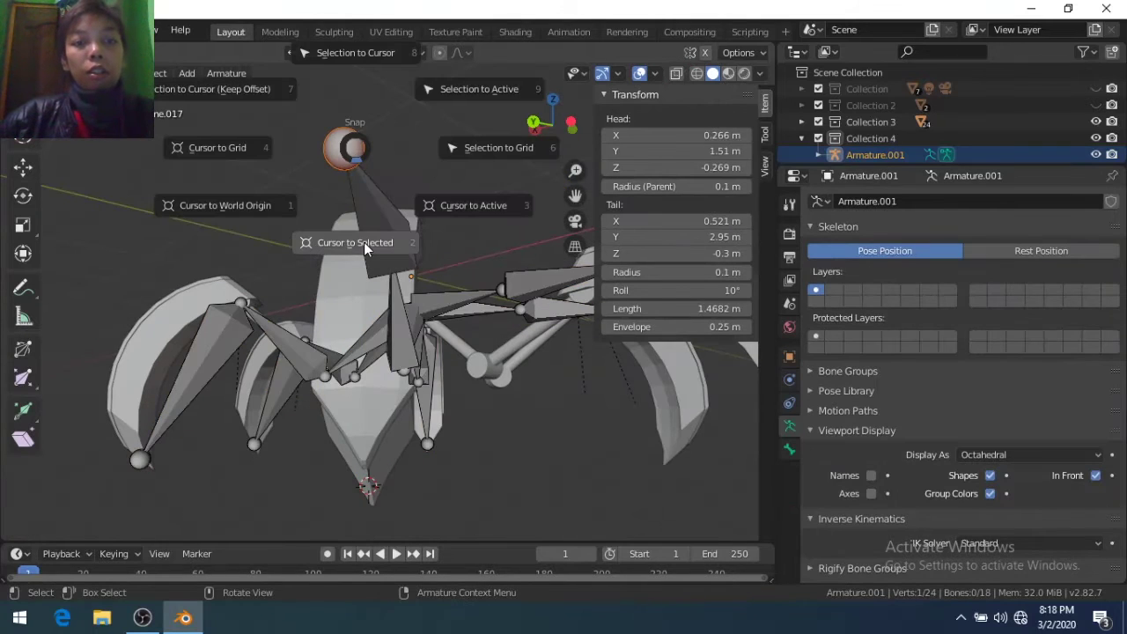
click(359, 79)
Snap a bone end onto the small joint sphere
middle_drag(287, 189, 199, 237)
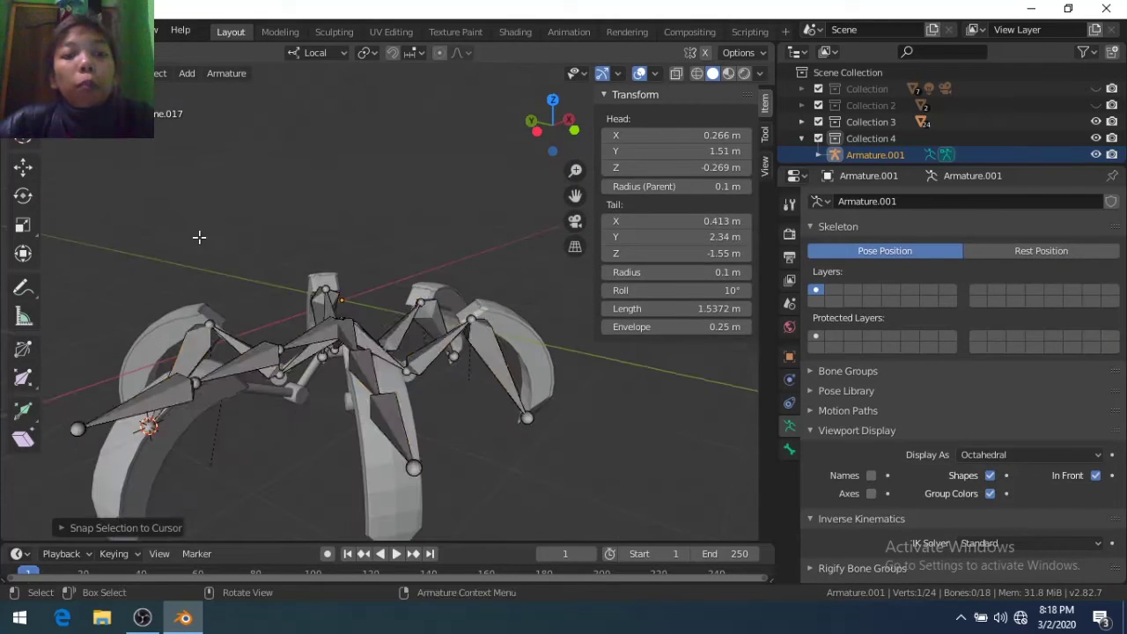
key(Tab)
click(293, 396)
key(shift+s)
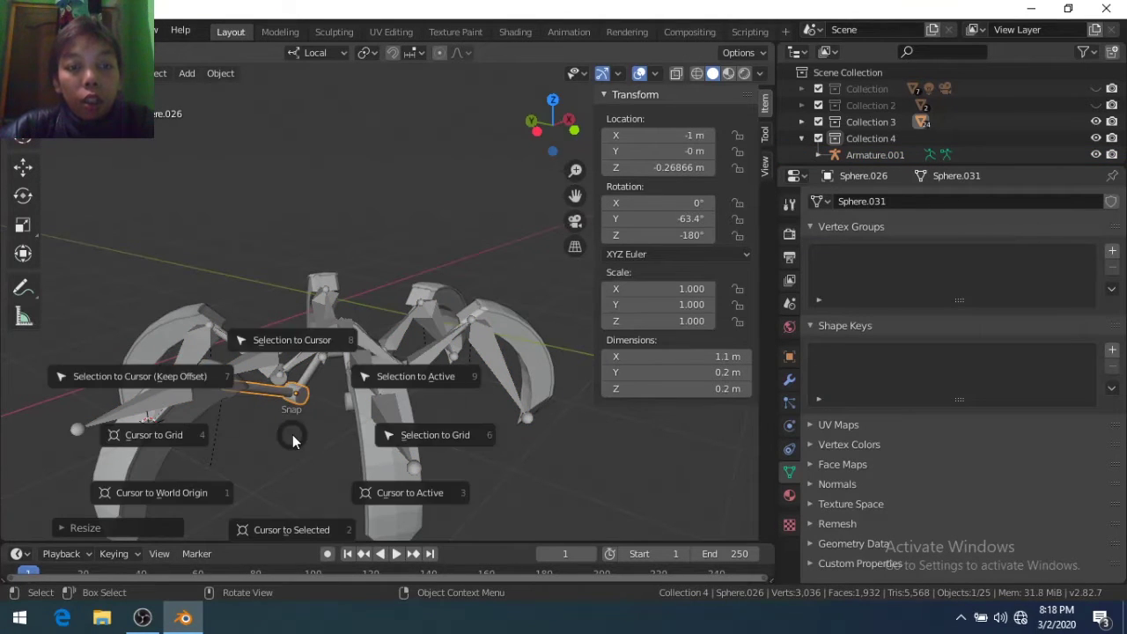
click(410, 493)
click(299, 394)
key(Tab)
key(shift+s)
click(309, 300)
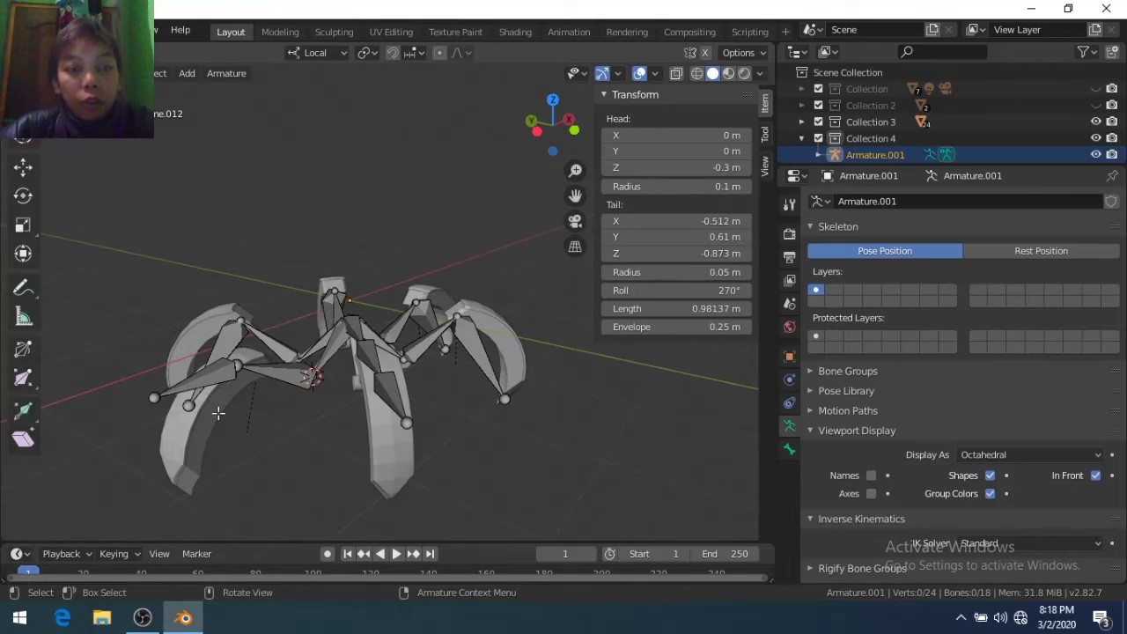
Place the next bone end on its adjacent joint sphere
click(251, 407)
key(shift+s)
click(254, 498)
click(145, 407)
key(Tab)
key(shift+s)
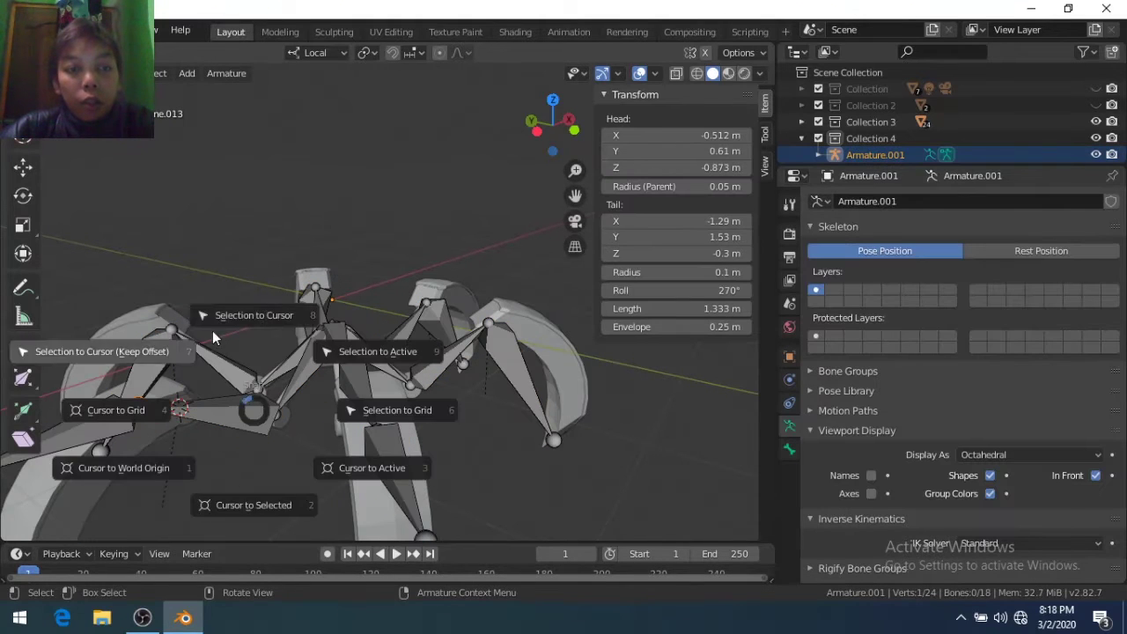
click(216, 321)
Snap a bone tip onto the tip of the curved leg piece
middle_drag(211, 335, 229, 417)
key(Tab)
click(245, 426)
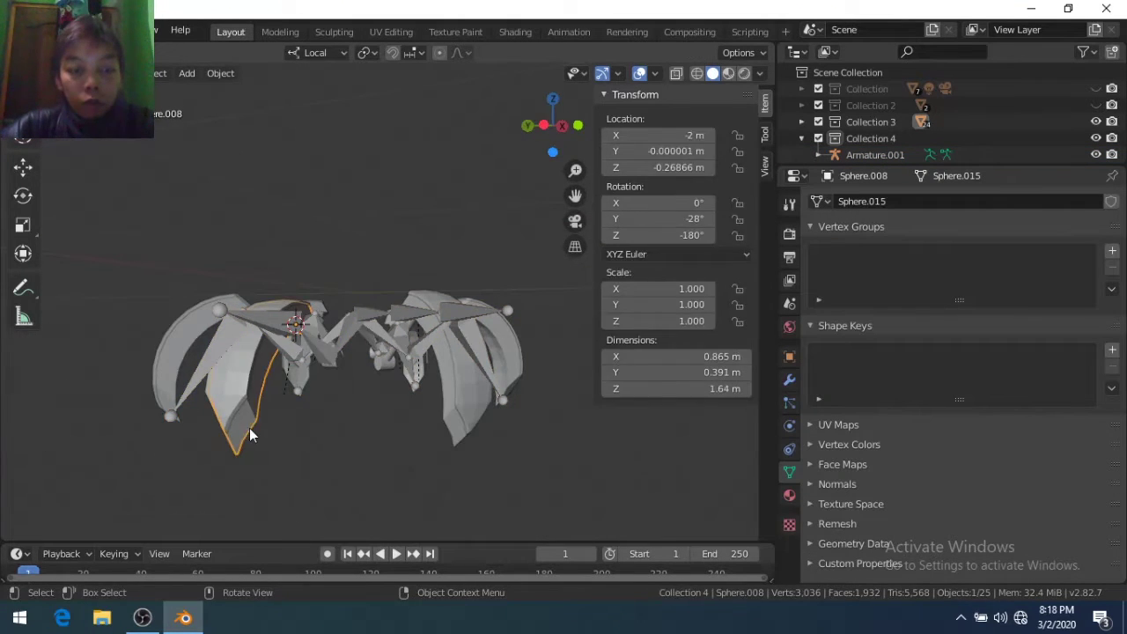
key(Tab)
scroll(264, 414, up, 5)
scroll(345, 323, down, 5)
key(shift+s)
click(336, 304)
key(Tab)
click(339, 294)
key(Tab)
key(shift+s)
click(340, 264)
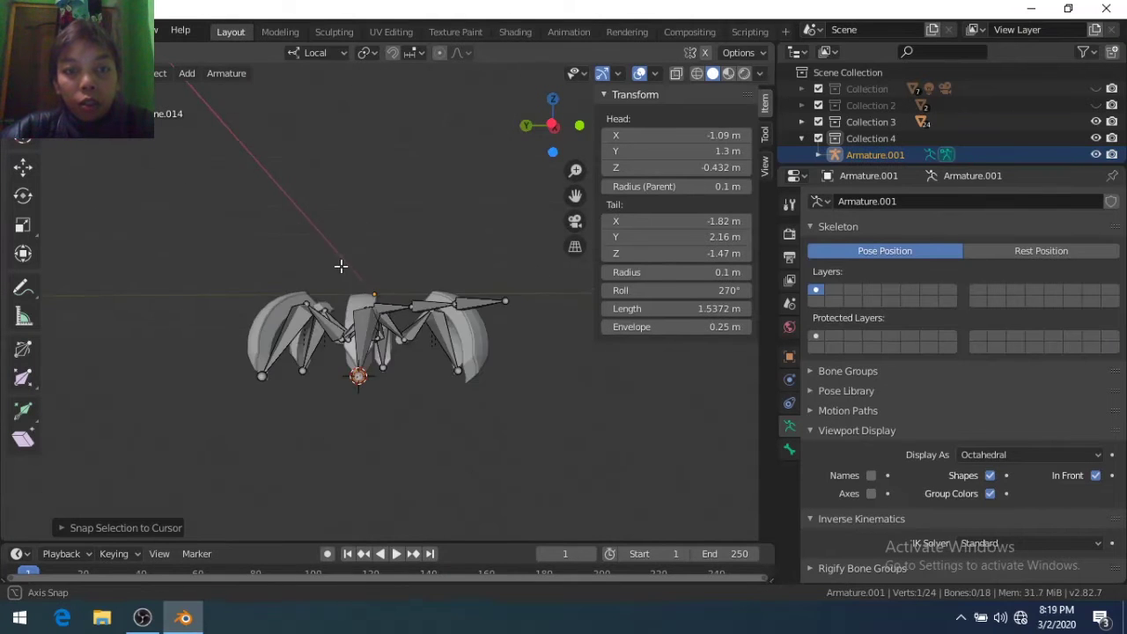
Put the 3D cursor on the next joint sphere for its bone end
middle_drag(339, 264, 259, 360)
key(Tab)
click(274, 350)
middle_drag(284, 434, 245, 324)
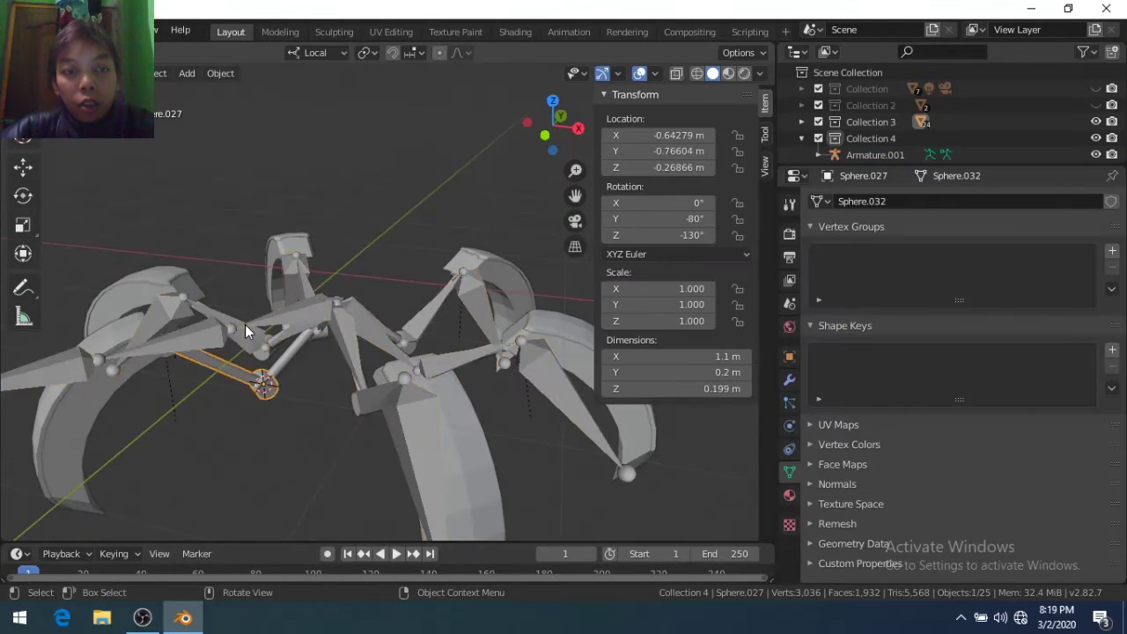
key(Tab)
key(shift+s)
click(246, 264)
Snap a bone tip onto the next leg piece's tip
key(Tab)
click(99, 420)
key(shift+s)
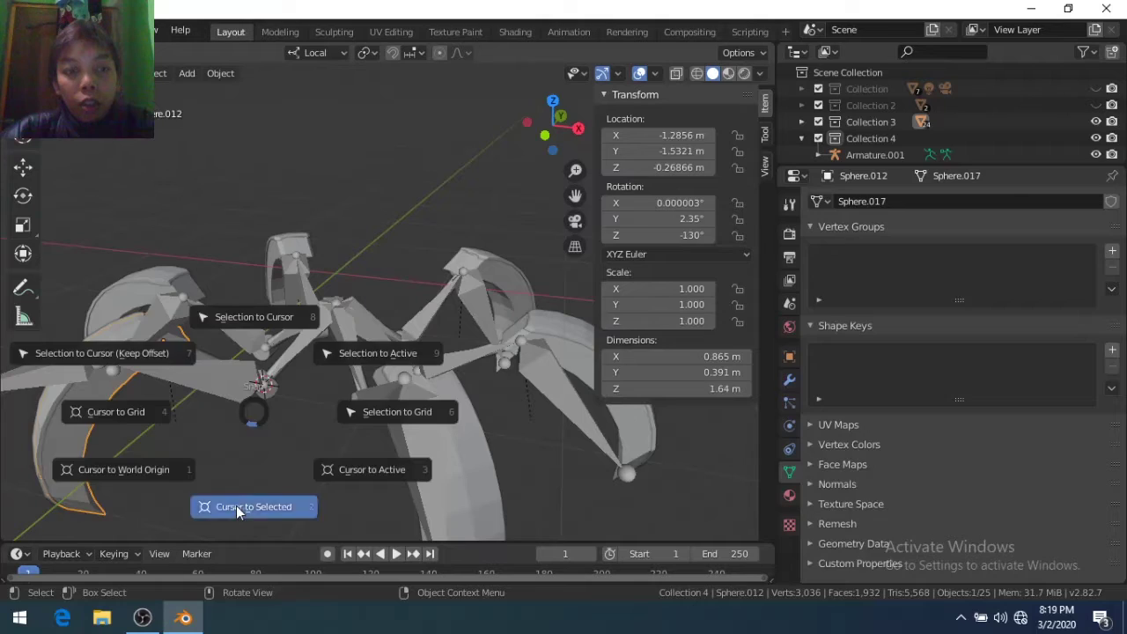
click(246, 335)
key(Tab)
key(shift+s)
click(244, 296)
Snap the final bone tip to its leg tip, then view the spider from top
mouse_move(244, 296)
middle_down()
mouse_move(324, 204)
mouse_move(282, 176)
middle_up()
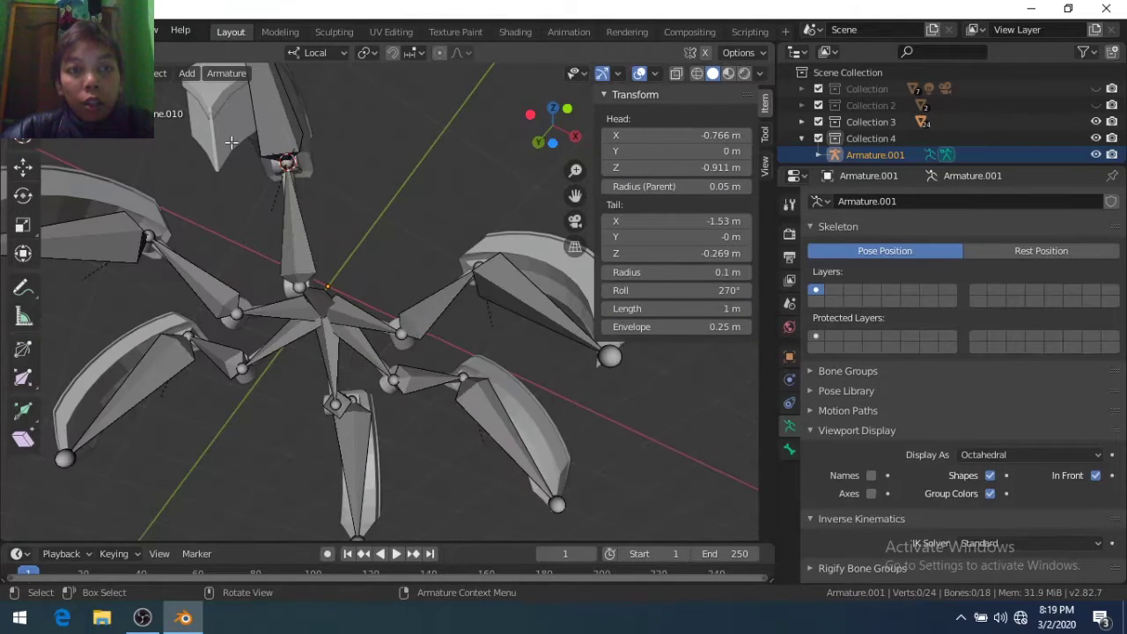
key(Tab)
click(286, 168)
key(Tab)
key(shift+s)
click(247, 209)
key(Tab)
middle_drag(246, 209, 320, 156)
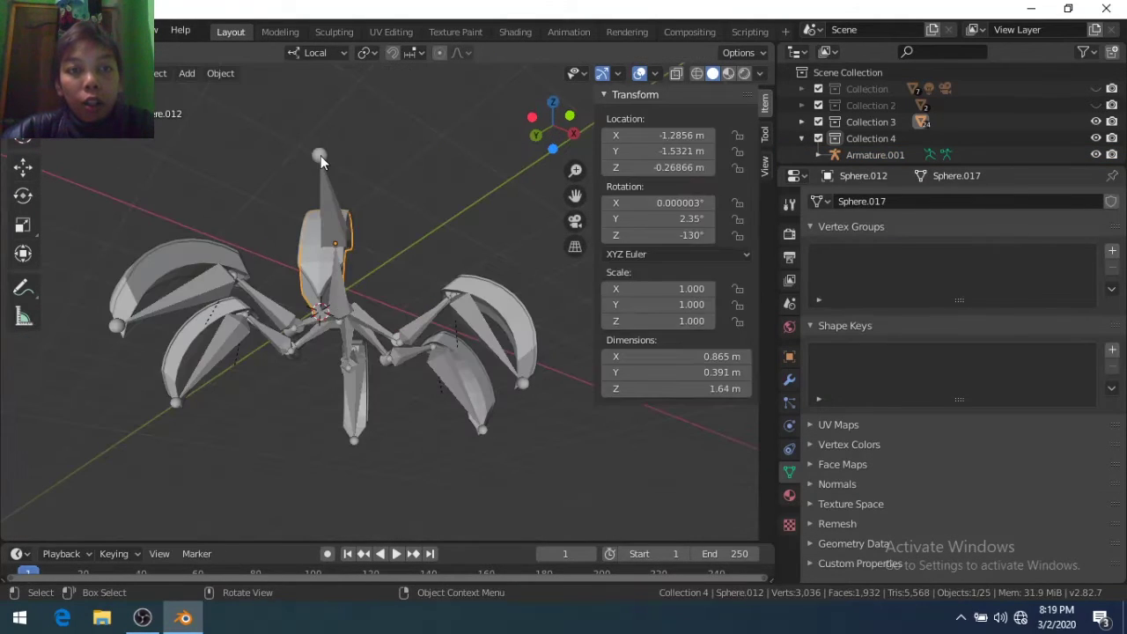
click(320, 155)
key(Tab)
key(shift+s)
click(352, 103)
key(KP_7)
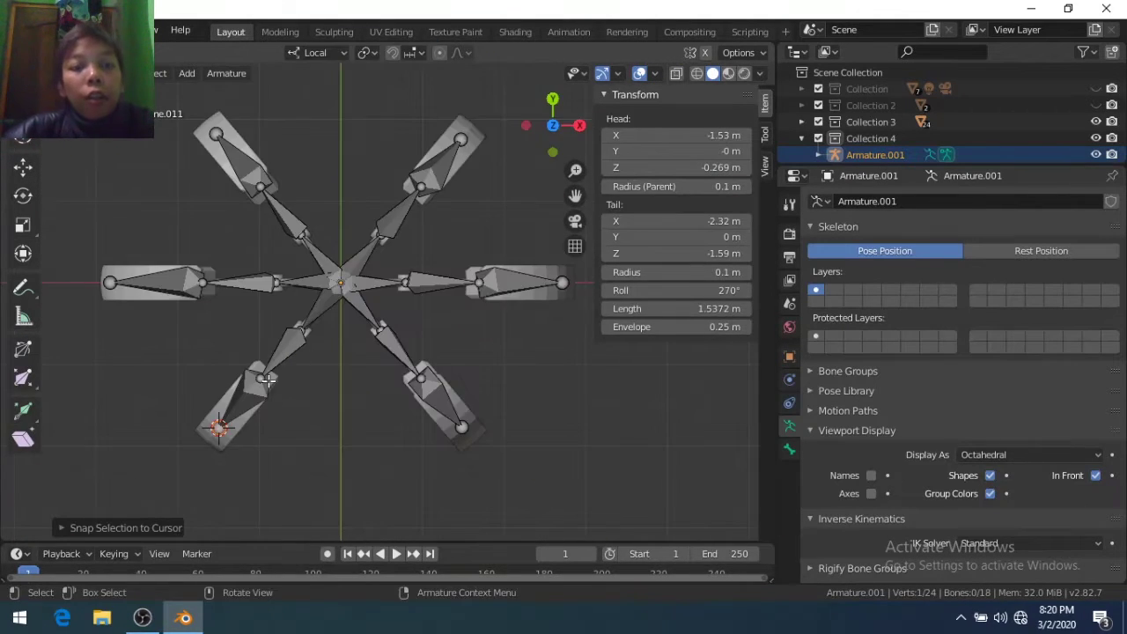
scroll(276, 326, up, 3)
Adjust a left leg bone's Roll value in the Transform panel
shift+middle_drag(291, 282, 235, 274)
click(141, 240)
click(689, 290)
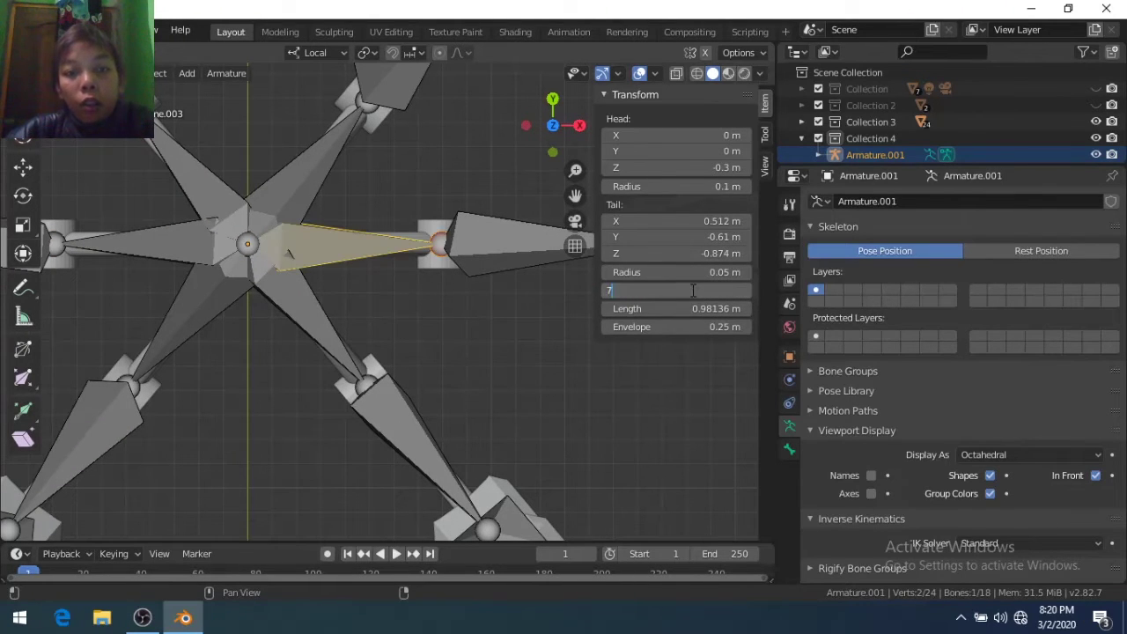
scroll(564, 284, up, 2)
scroll(430, 308, down, 6)
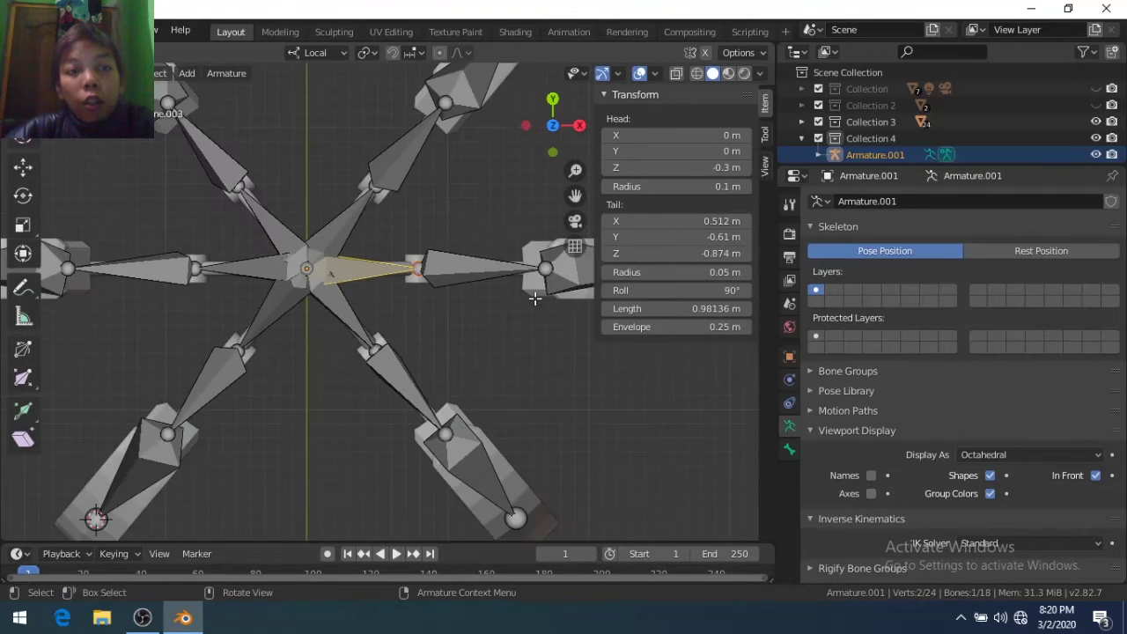
scroll(430, 308, up, 1)
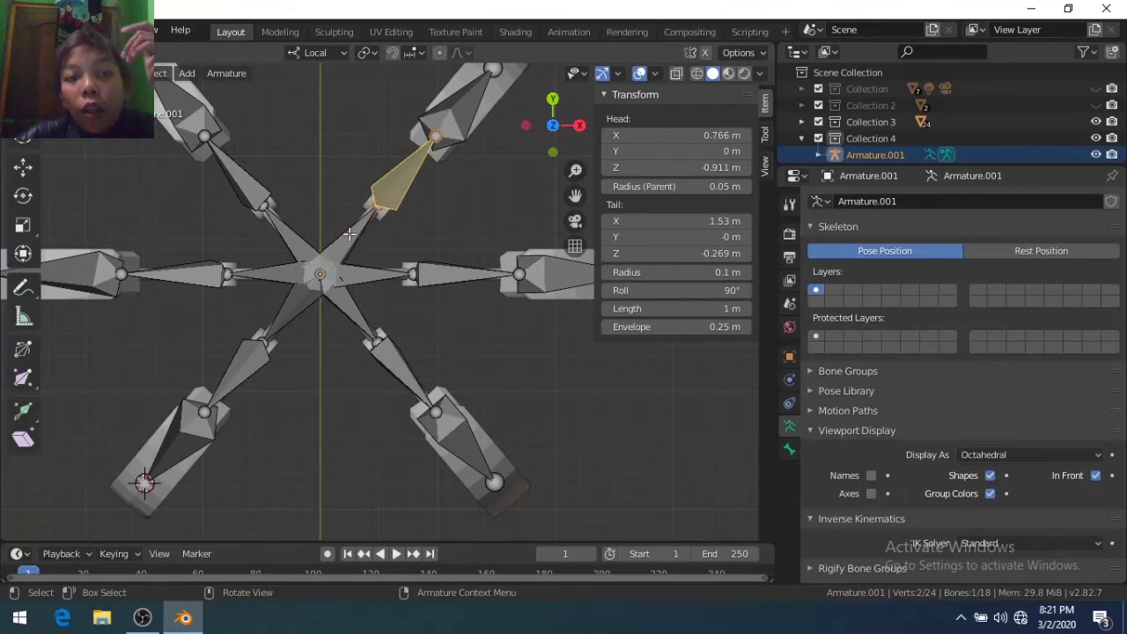
scroll(394, 410, up, 4)
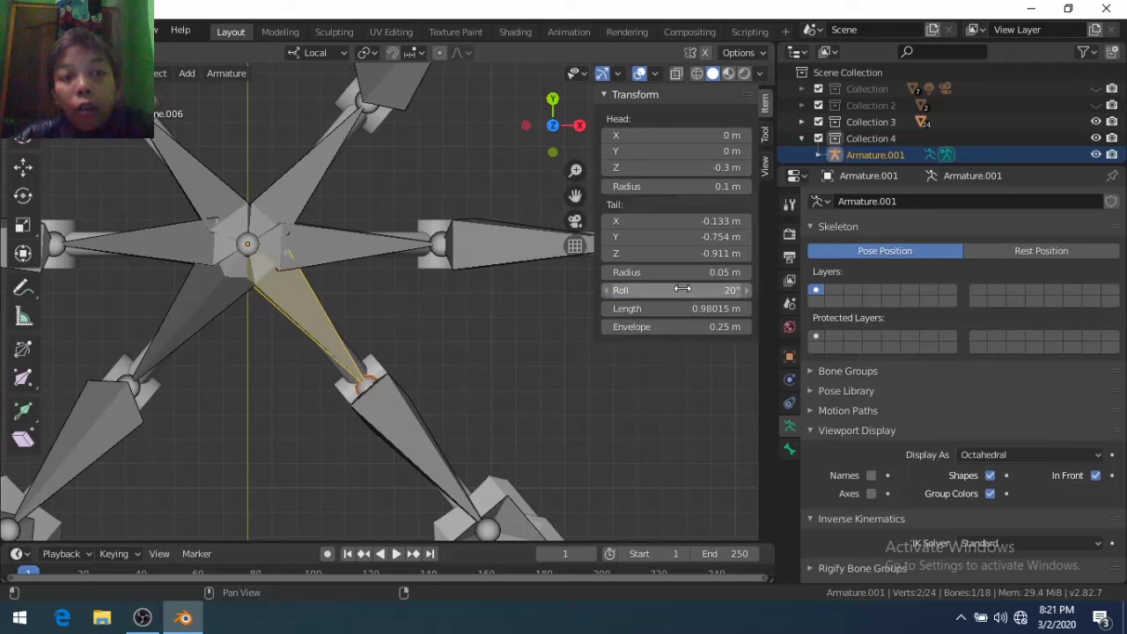
scroll(484, 310, down, 3)
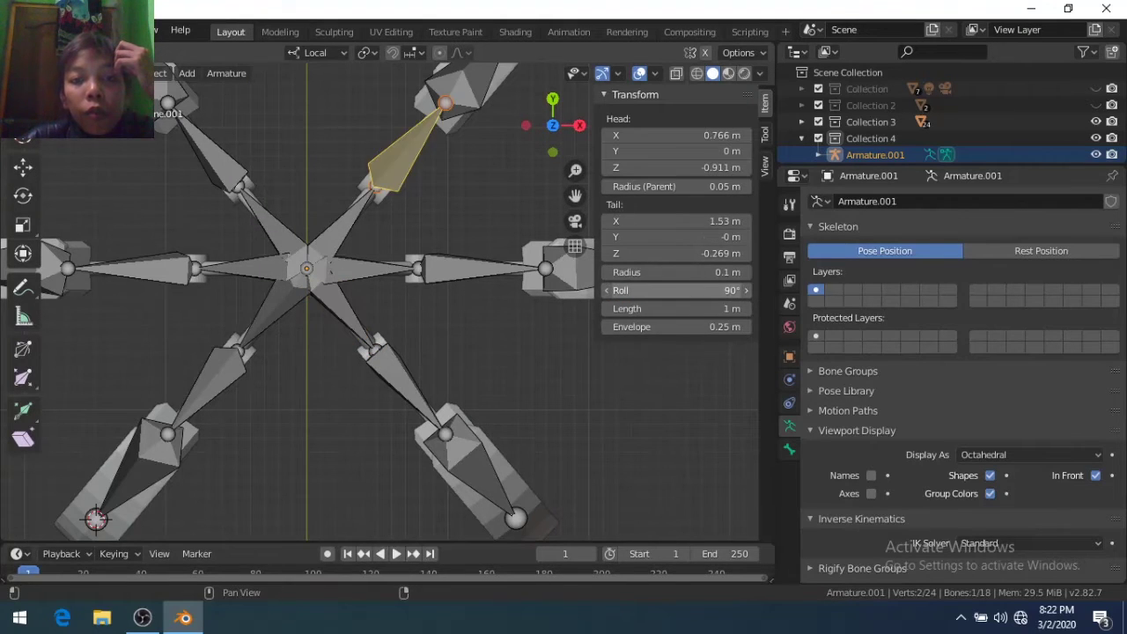
scroll(449, 146, down, 2)
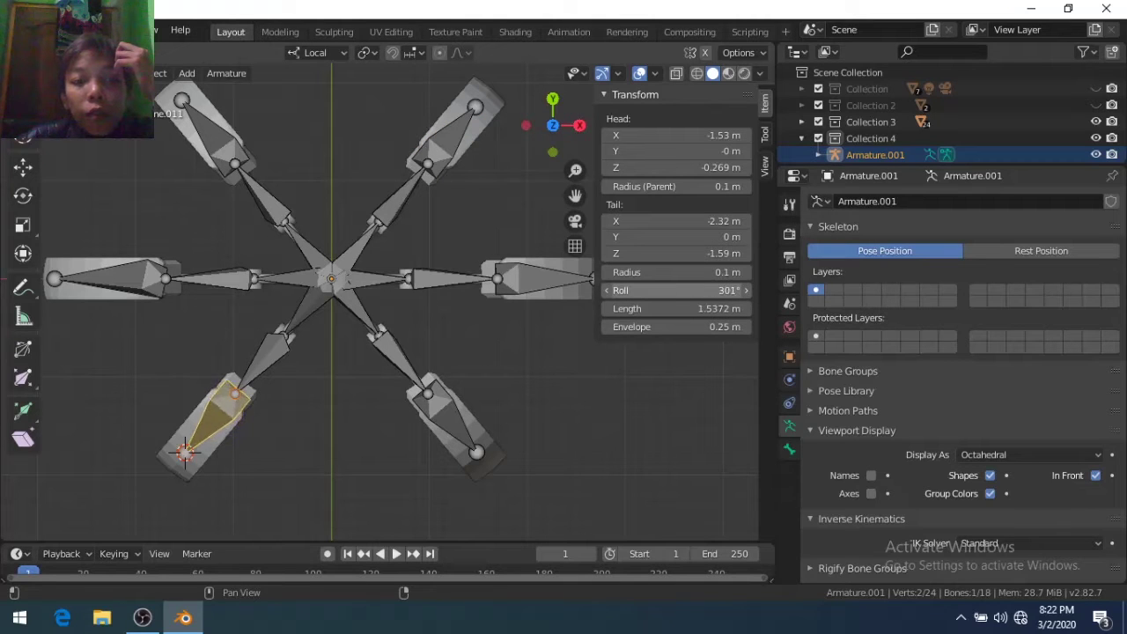
Set the lower-left inner leg bone's roll to 254° and orbit to check the legs
click(267, 359)
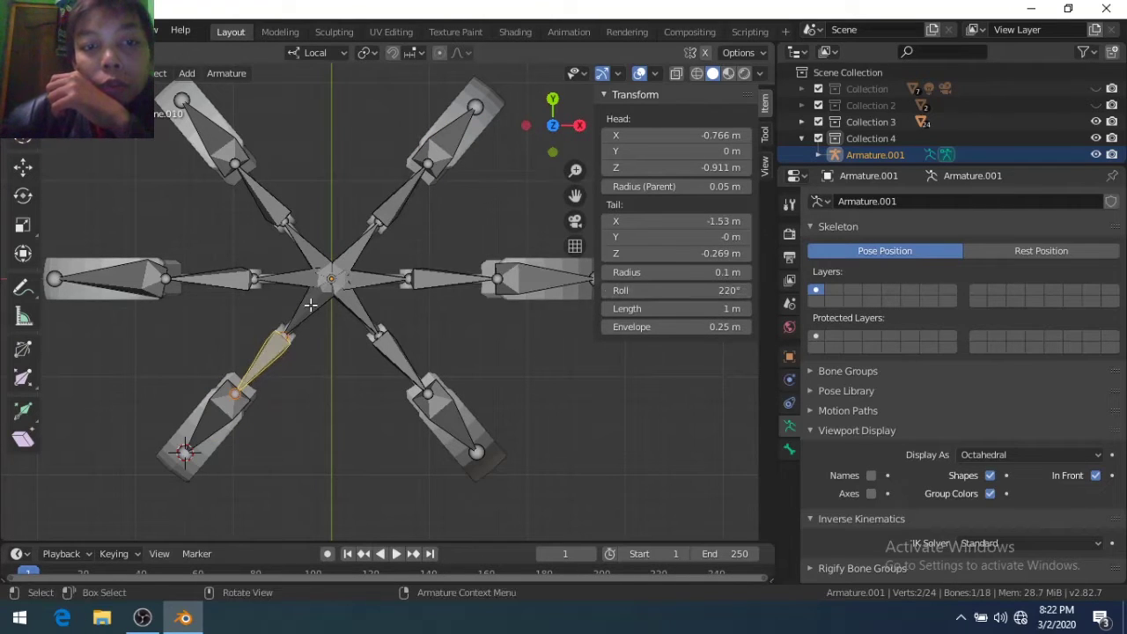
middle_drag(220, 291, 195, 317)
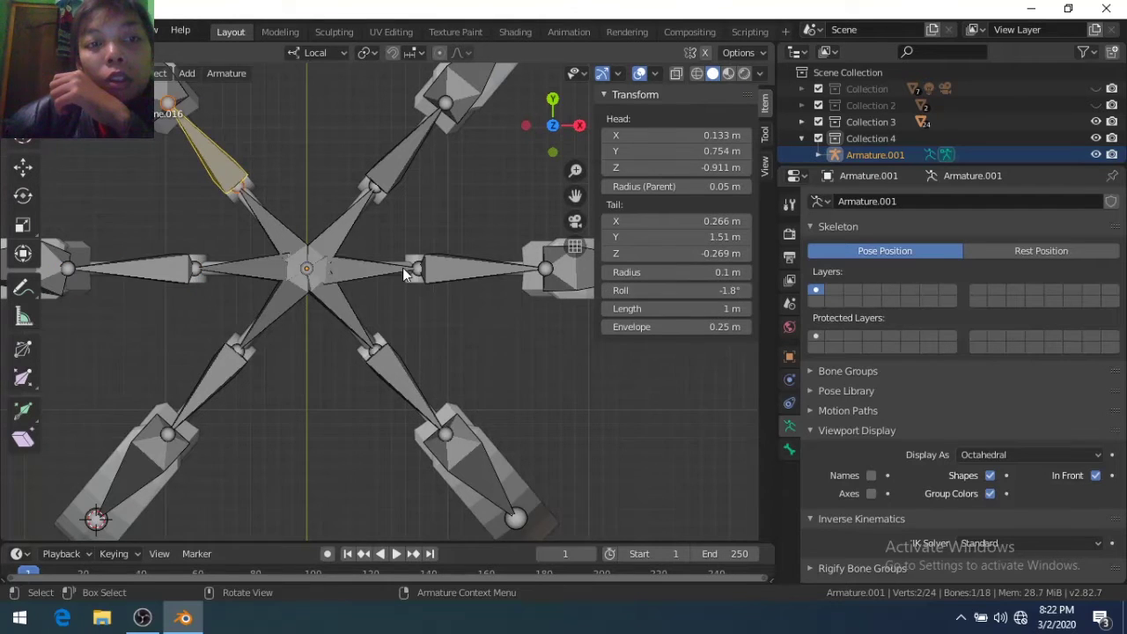
middle_drag(403, 275, 672, 300)
mouse_move(340, 273)
middle_down()
mouse_move(372, 379)
mouse_move(420, 194)
middle_up()
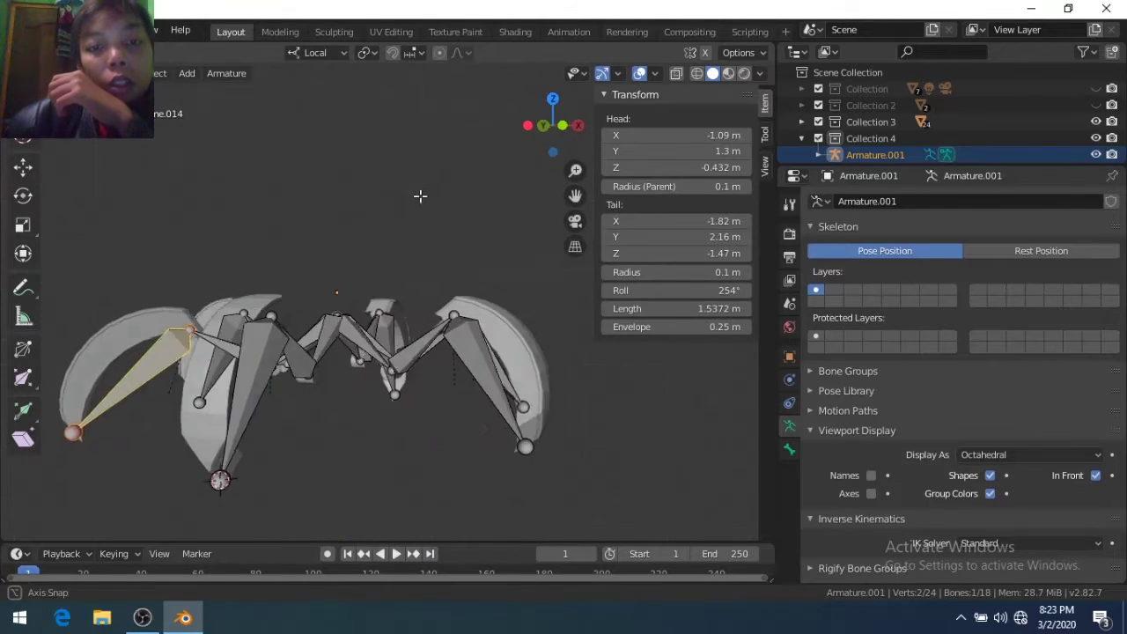
Select the front right leg bone and, in Pose Mode, enable Bone.005's Inverse Kinematics Limit X
click(457, 414)
scroll(871, 446, down, 4)
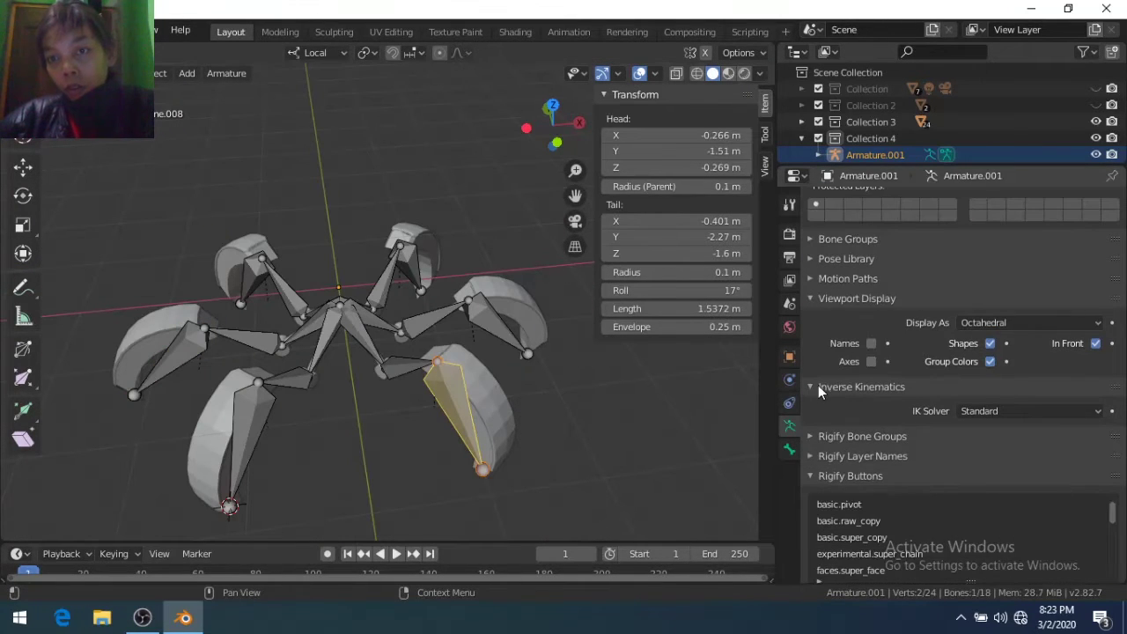
click(789, 450)
key(ctrl+Tab)
click(863, 494)
scroll(1021, 489, down, 5)
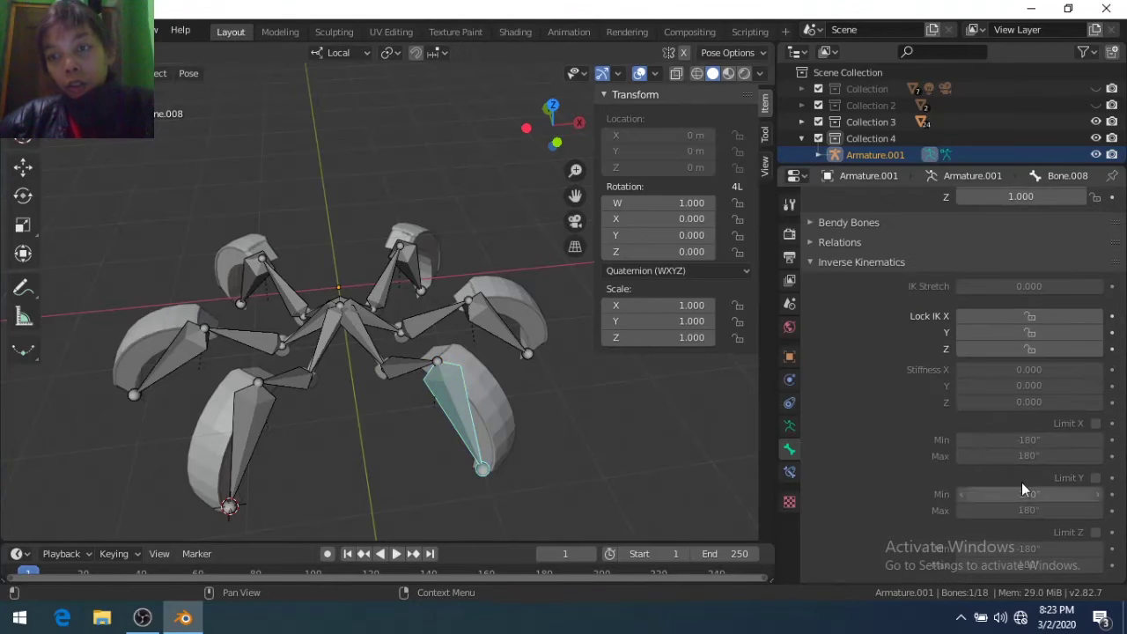
From top view, select and frame the outer right-leg bone, then tweak its roll in Edit Mode
key(KP_7)
click(538, 274)
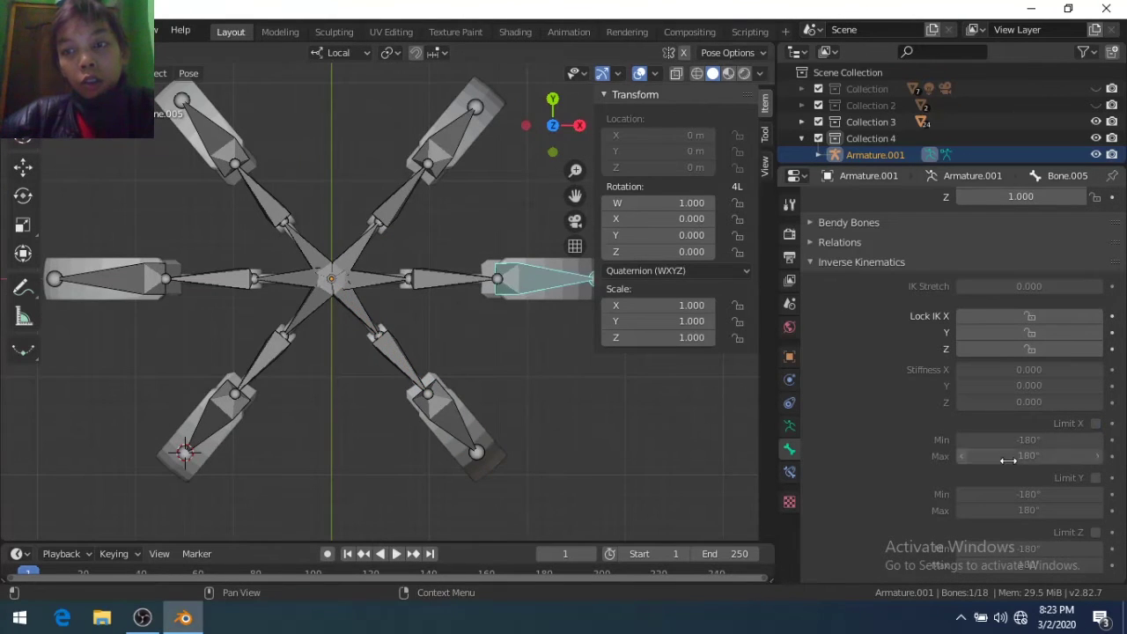
key(KP_Decimal)
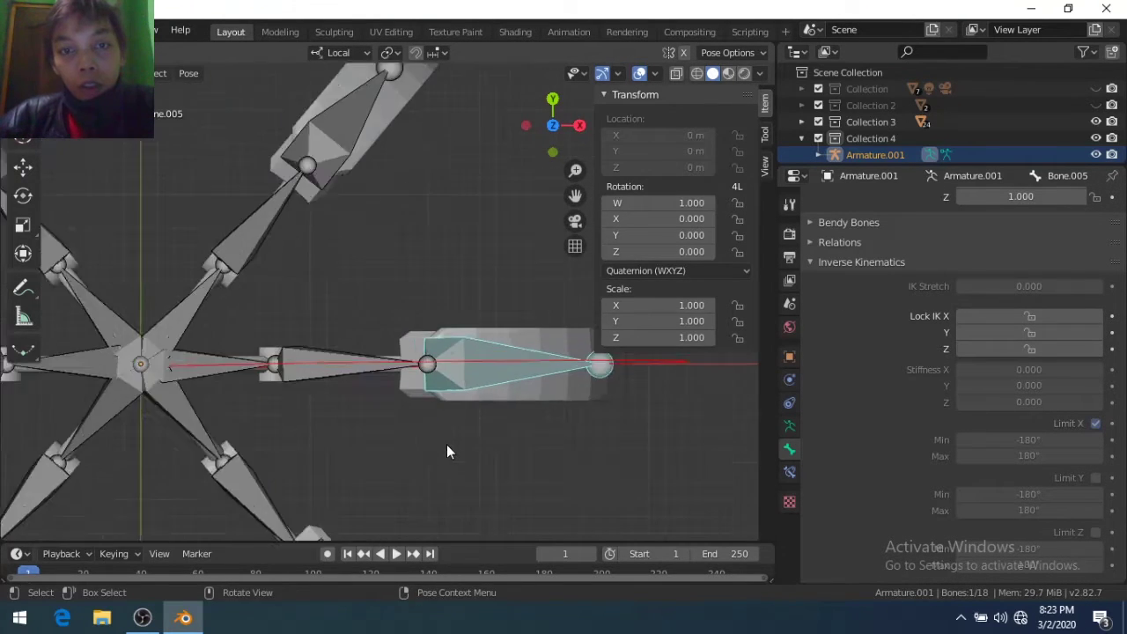
scroll(415, 461, up, 1)
scroll(461, 447, down, 1)
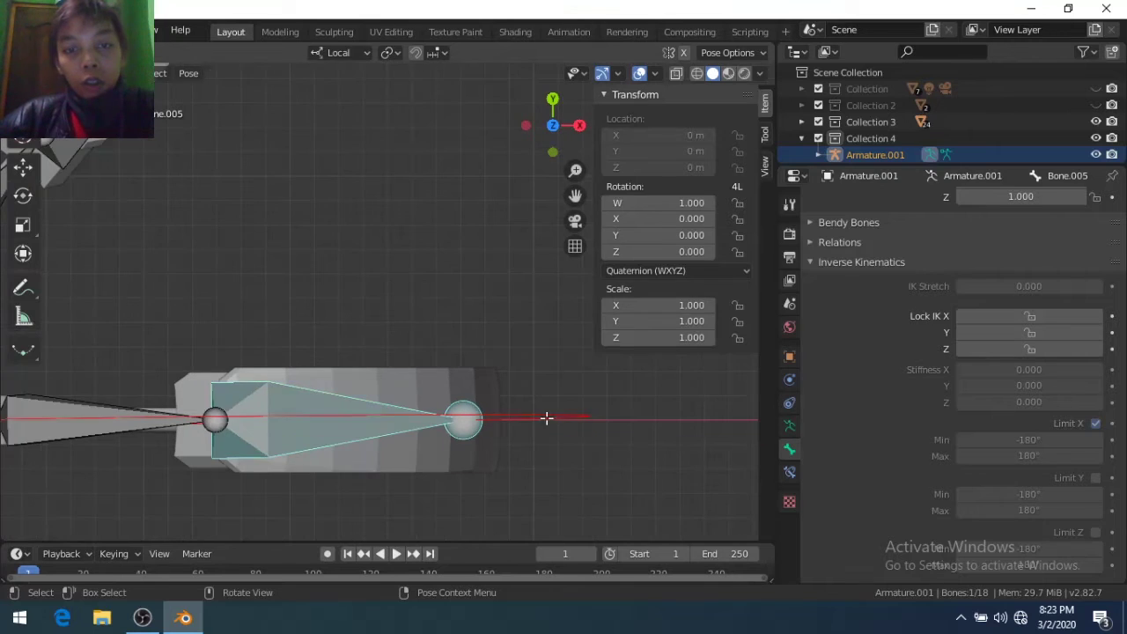
key(Tab)
key(Tab)
key(Tab)
key(Tab)
key(Tab)
key(Tab)
key(Tab)
click(603, 291)
key(Tab)
key(Tab)
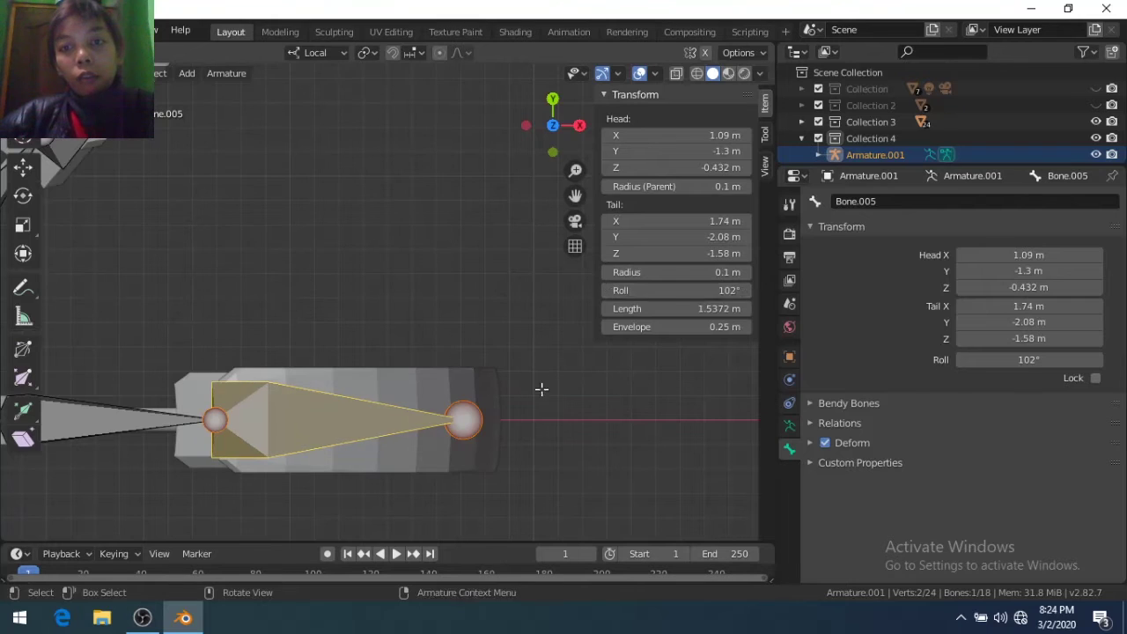
Select the inner right-leg bone and toggle between Pose and Edit Mode to test it
key(Tab)
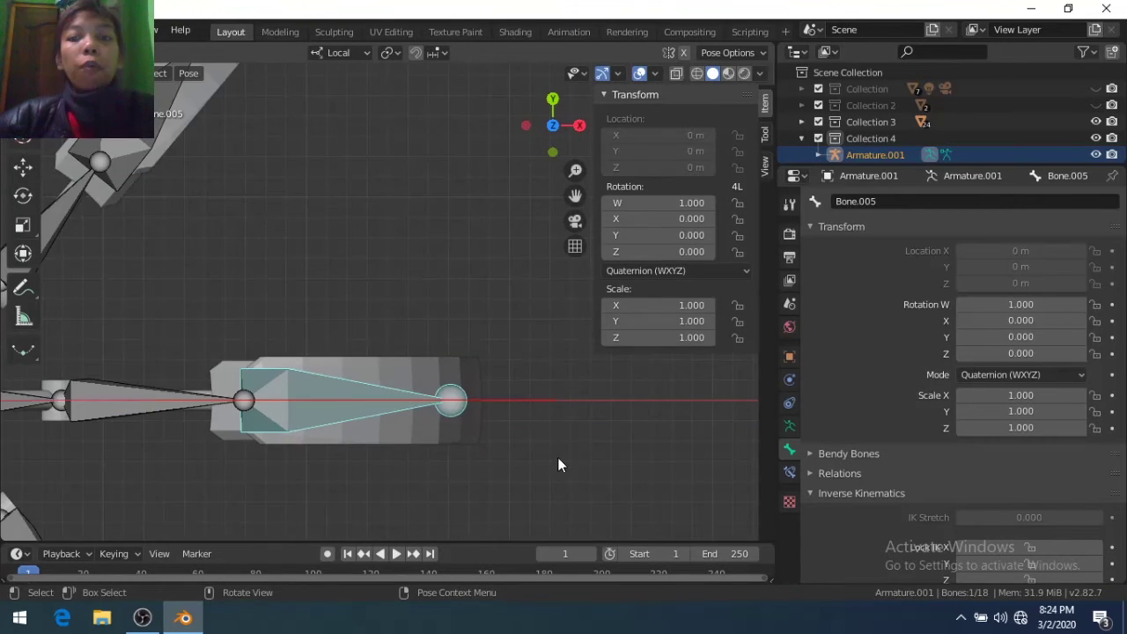
scroll(297, 344, down, 5)
click(298, 345)
key(Tab)
key(Tab)
scroll(1015, 498, down, 3)
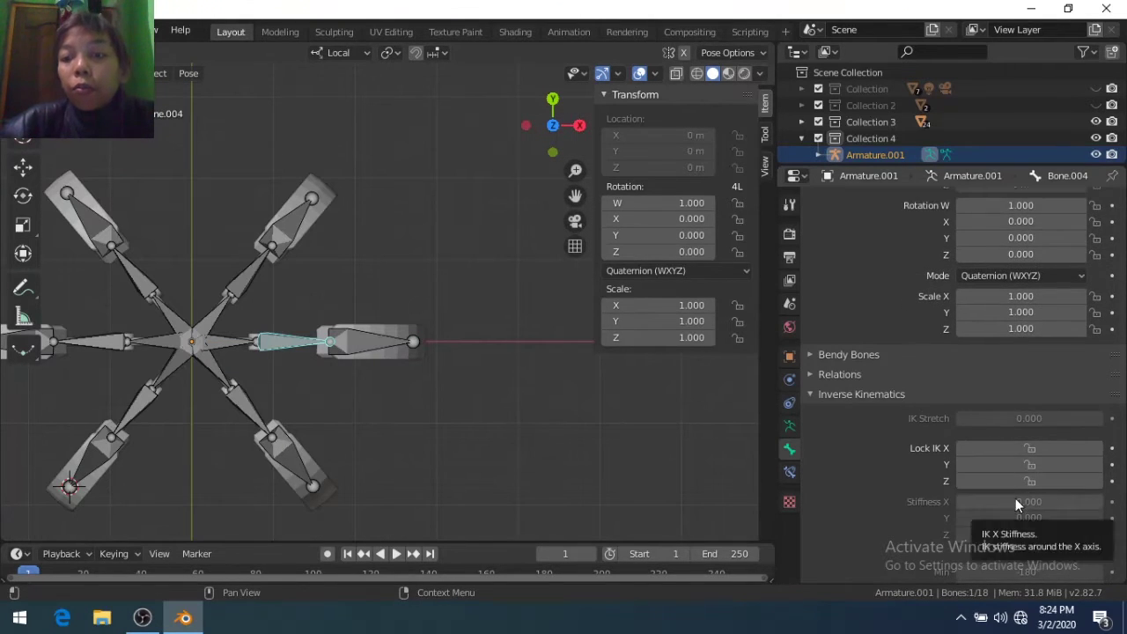
key(Tab)
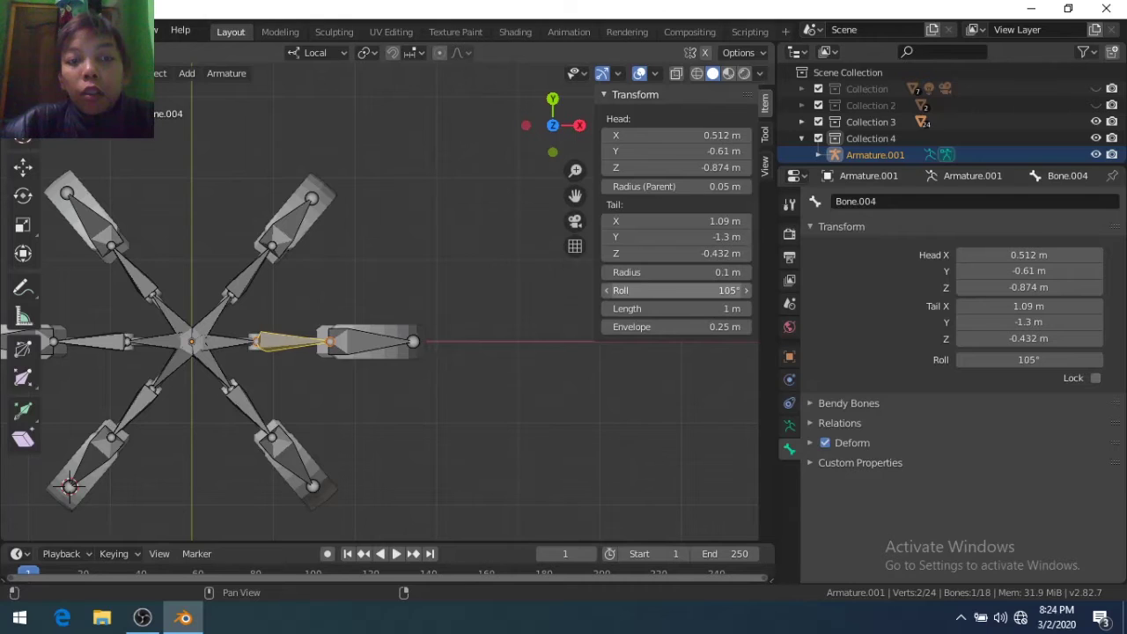
key(Tab)
scroll(528, 299, up, 3)
Set Bone.004's roll to 126° and switch to Pose Mode
drag(692, 290, 681, 294)
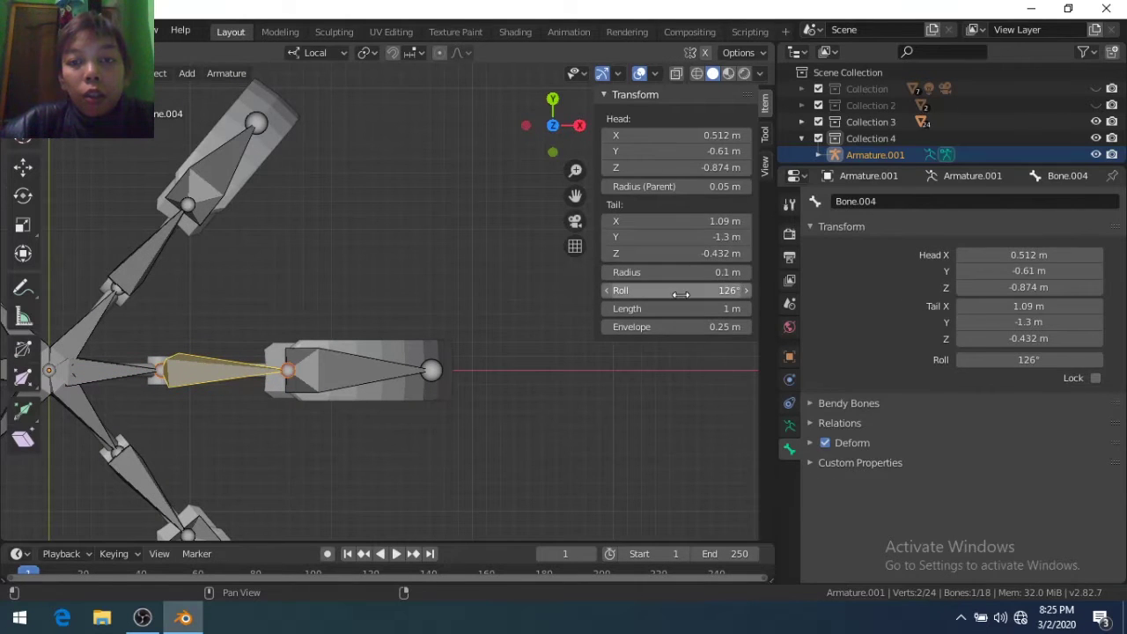
key(ctrl+Tab)
scroll(519, 402, up, 2)
scroll(431, 451, down, 1)
Hide the body and leg mesh collections so only the armature shows, and zoom in
key(ctrl+Tab)
key(4)
key(ctrl+Tab)
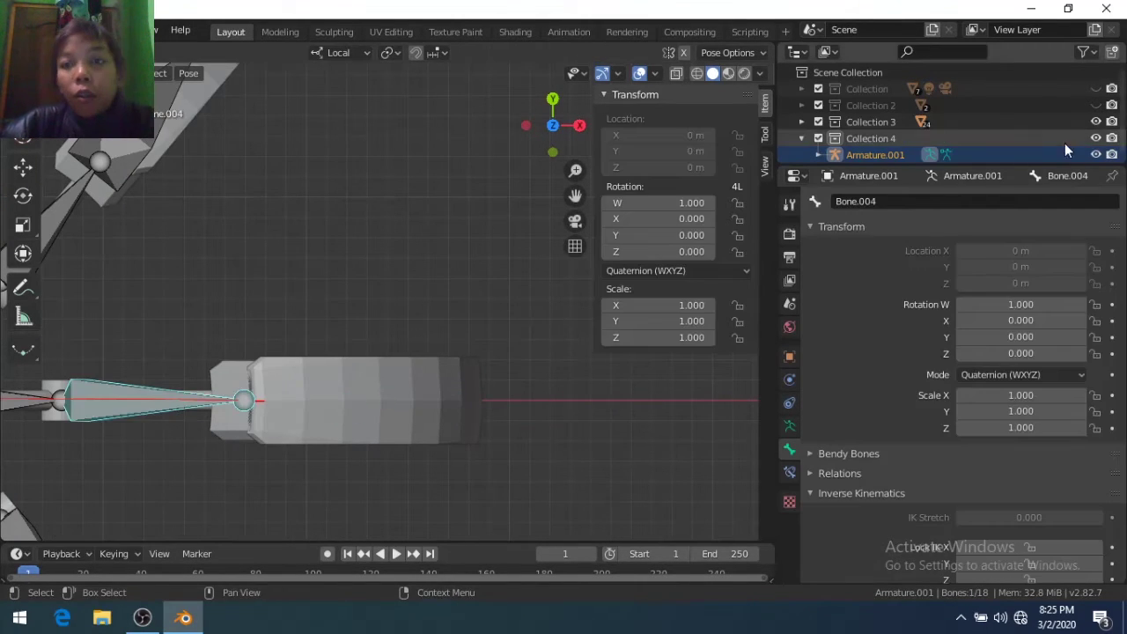
scroll(369, 455, up, 2)
scroll(415, 339, up, 3)
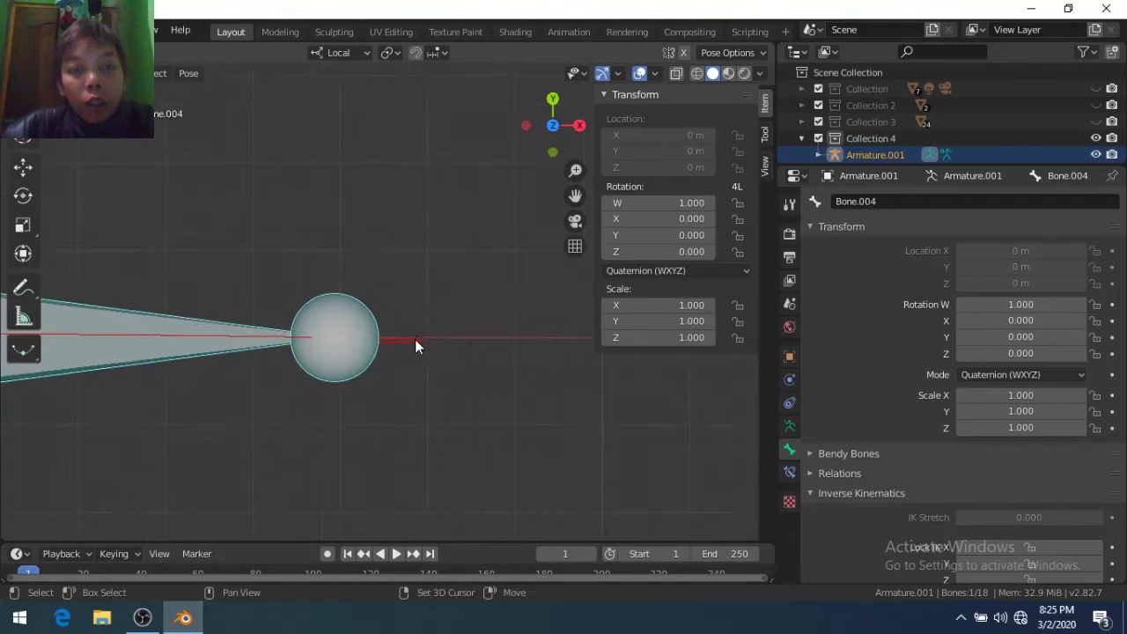
scroll(353, 406, up, 5)
In Edit Mode, enter 114.1 as Bone.004's roll
key(Tab)
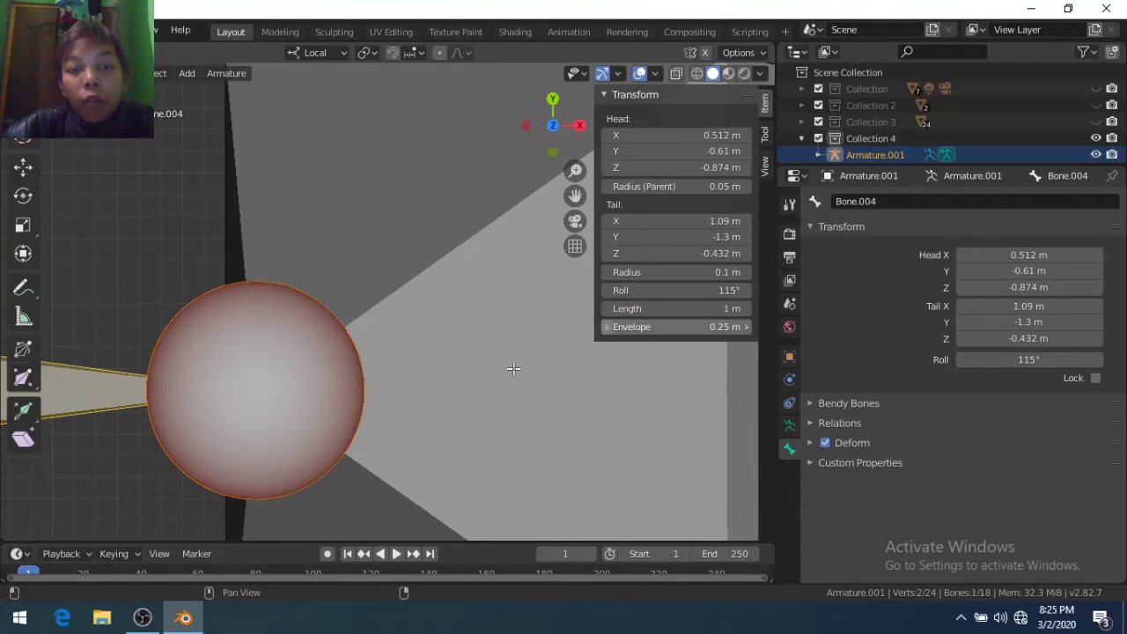
key(ctrl+Tab)
key(Tab)
click(746, 290)
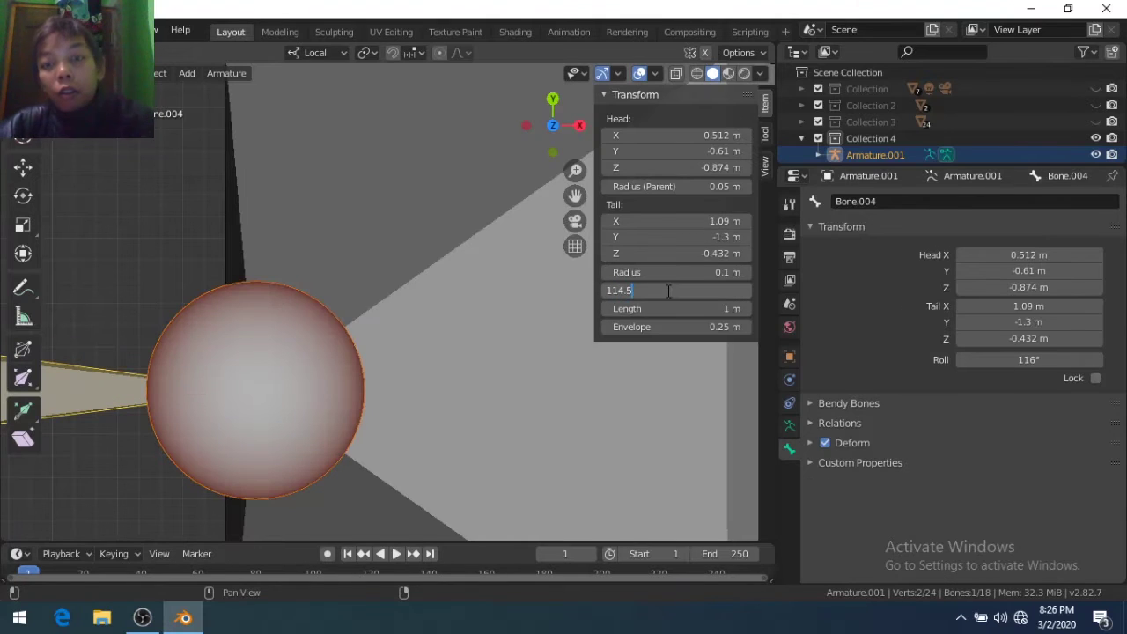
click(677, 290)
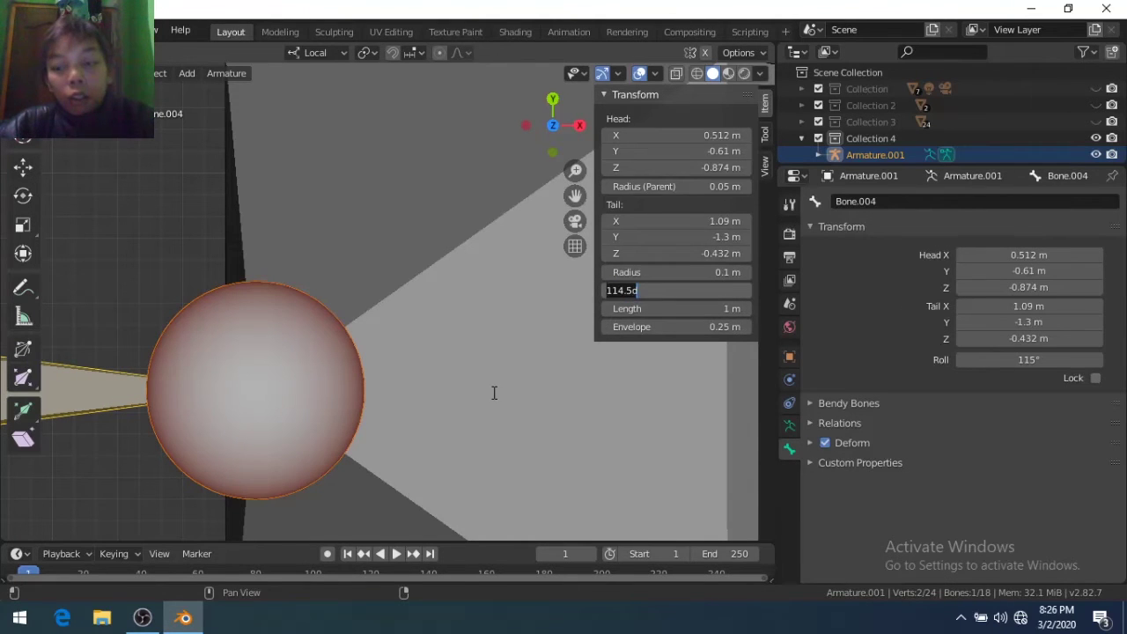
text(114.1)
key(Return)
click(707, 293)
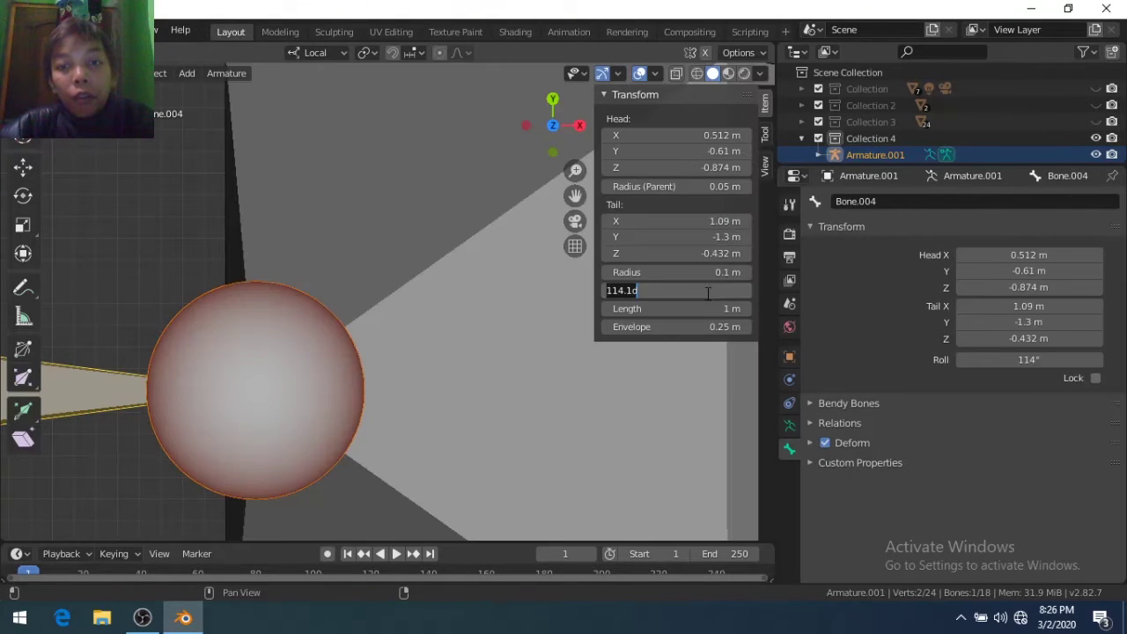
key(Return)
Return to Pose Mode and select the bone joining the body to the right leg
key(ctrl+Tab)
scroll(422, 396, down, 5)
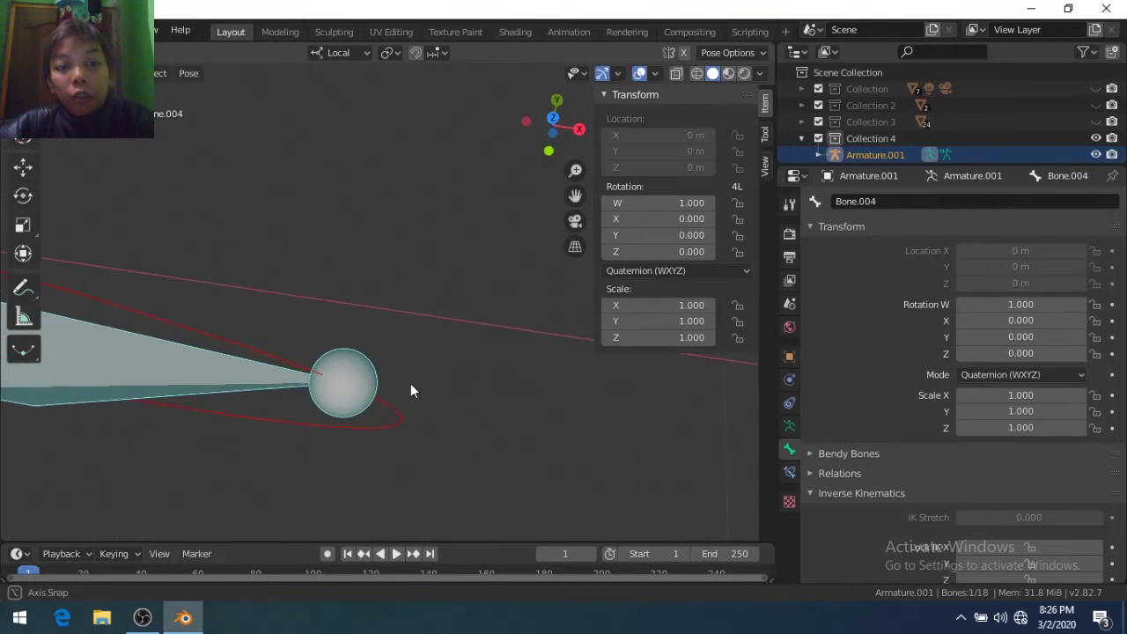
scroll(264, 370, down, 3)
scroll(150, 317, up, 3)
click(143, 323)
scroll(947, 445, down, 3)
Check the bone's roll by toggling between Edit and Pose Mode, then orbit around the armature
scroll(947, 445, down, 1)
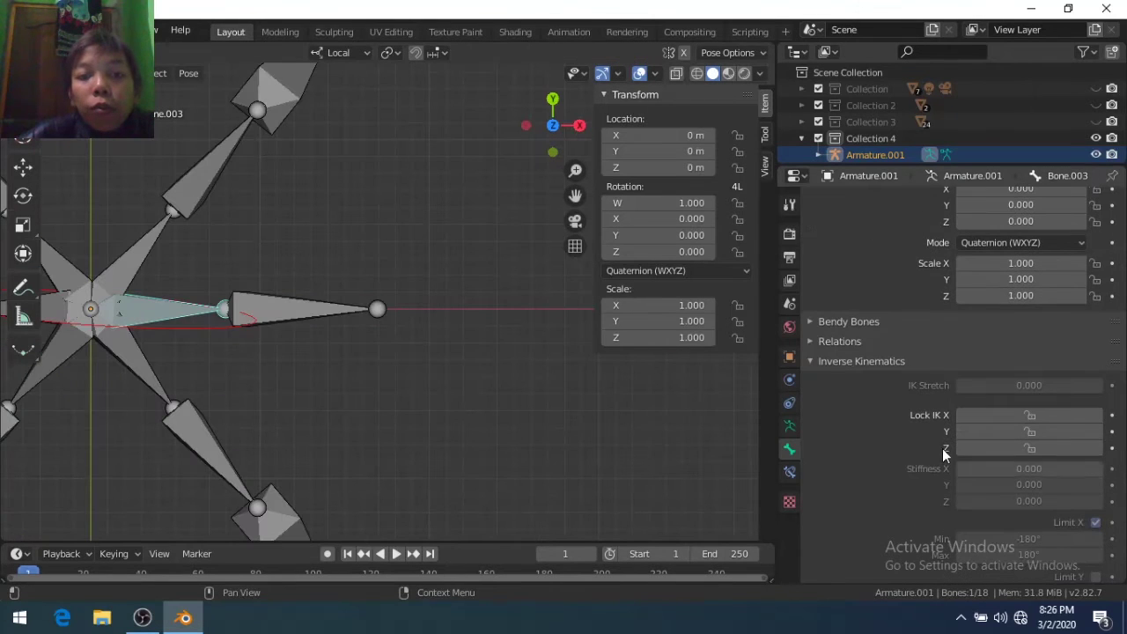
scroll(561, 373, down, 2)
key(Tab)
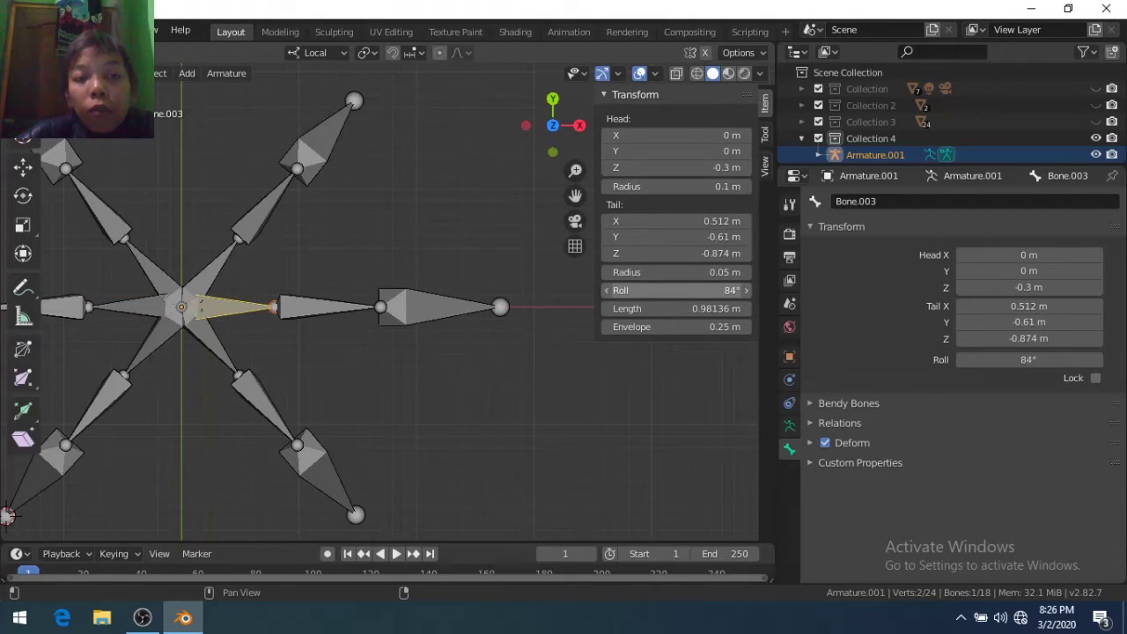
key(ctrl+Tab)
key(Tab)
key(ctrl+Tab)
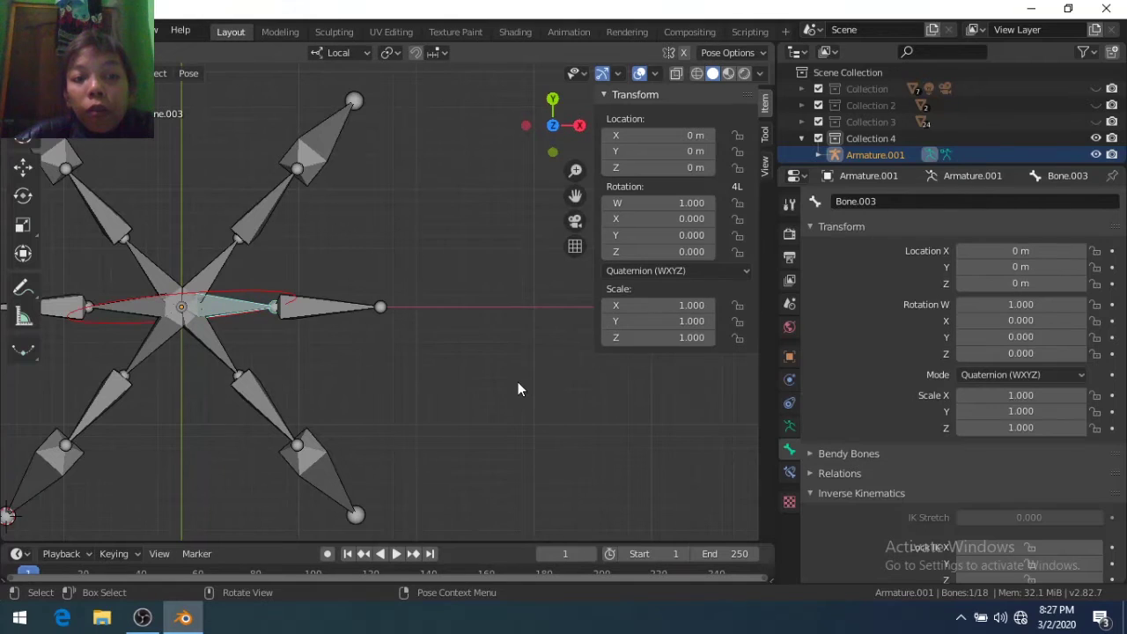
scroll(518, 386, up, 2)
mouse_move(518, 381)
middle_down()
mouse_move(398, 327)
mouse_move(507, 330)
mouse_move(372, 473)
middle_up()
scroll(326, 443, up, 3)
Select the lower-right inner leg bone Bone.007 and enable its IK Limit X
click(326, 443)
scroll(1096, 528, down, 4)
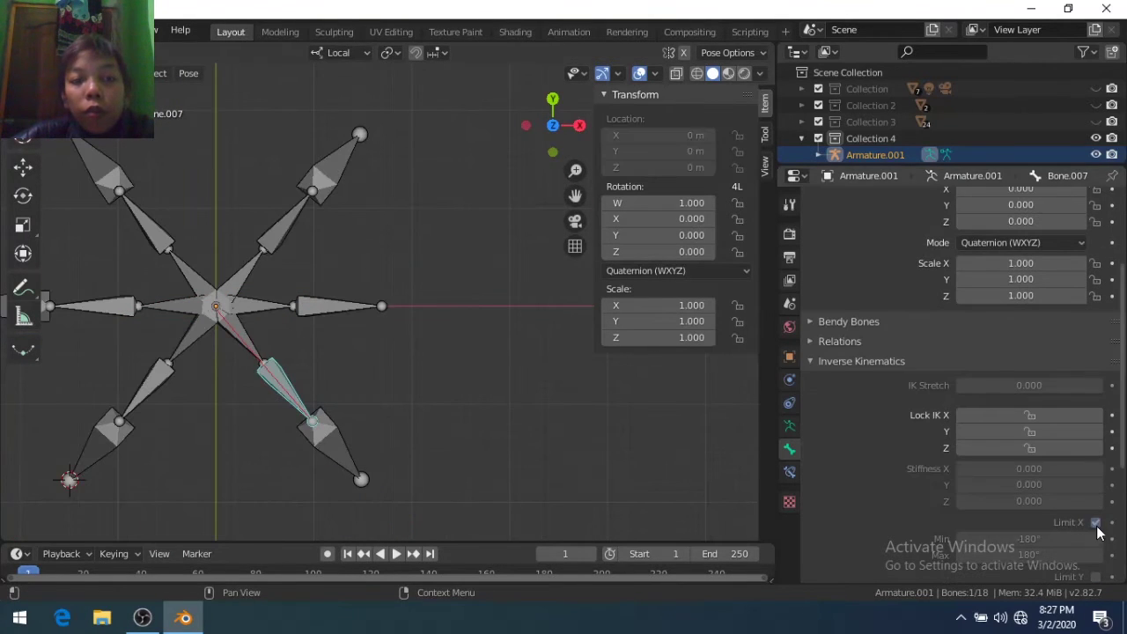
click(1096, 522)
mouse_move(282, 280)
middle_down()
mouse_move(310, 480)
mouse_move(327, 315)
middle_up()
Test-rotate Bone.006 in Pose Mode, then deselect all bones
key(r)
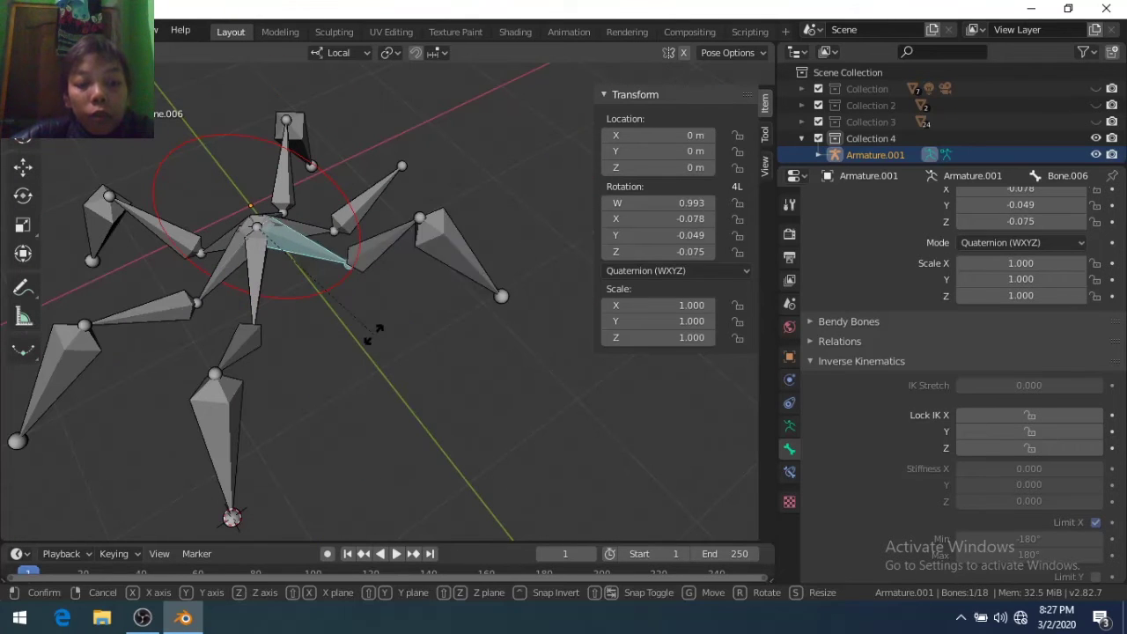
click(394, 317)
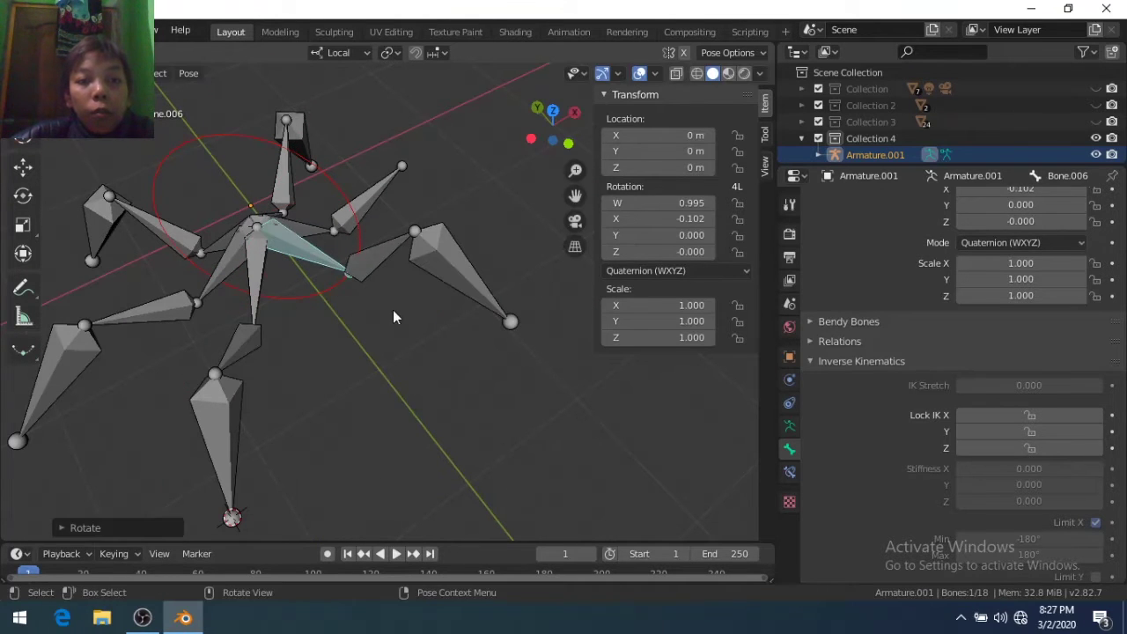
click(407, 368)
click(408, 368)
mouse_move(415, 381)
middle_down()
mouse_move(277, 311)
mouse_move(381, 351)
mouse_move(406, 274)
mouse_move(268, 404)
mouse_move(180, 326)
middle_up()
Switch to top view and select the upper-right leg bone Bone.001
key(Tab)
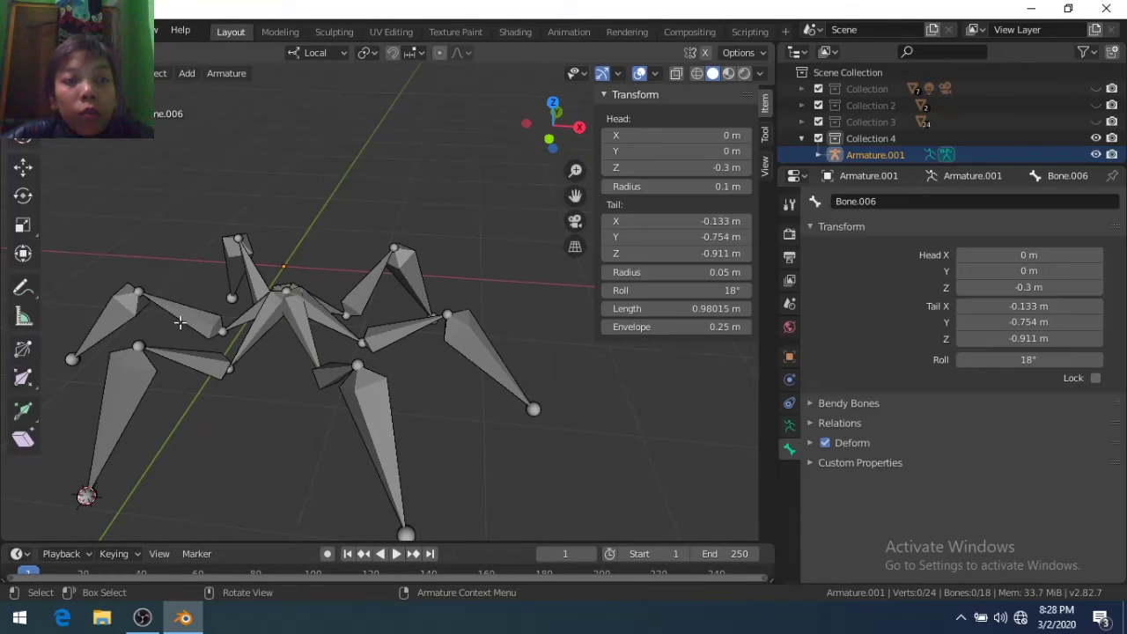
key(Tab)
key(Tab)
click(196, 360)
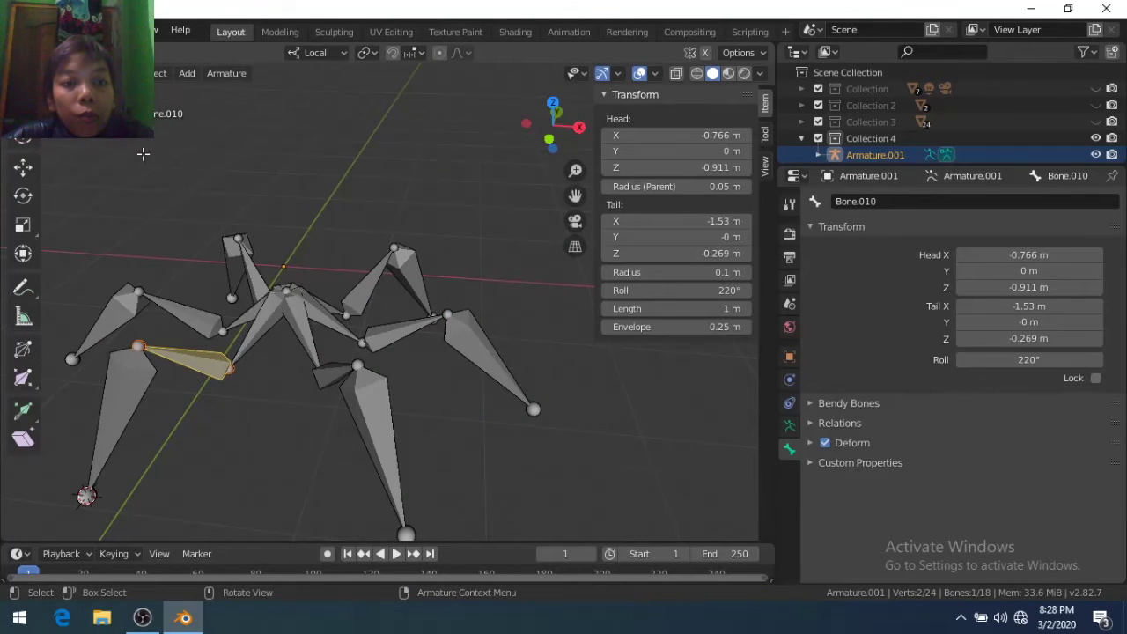
key(KP_7)
key(Tab)
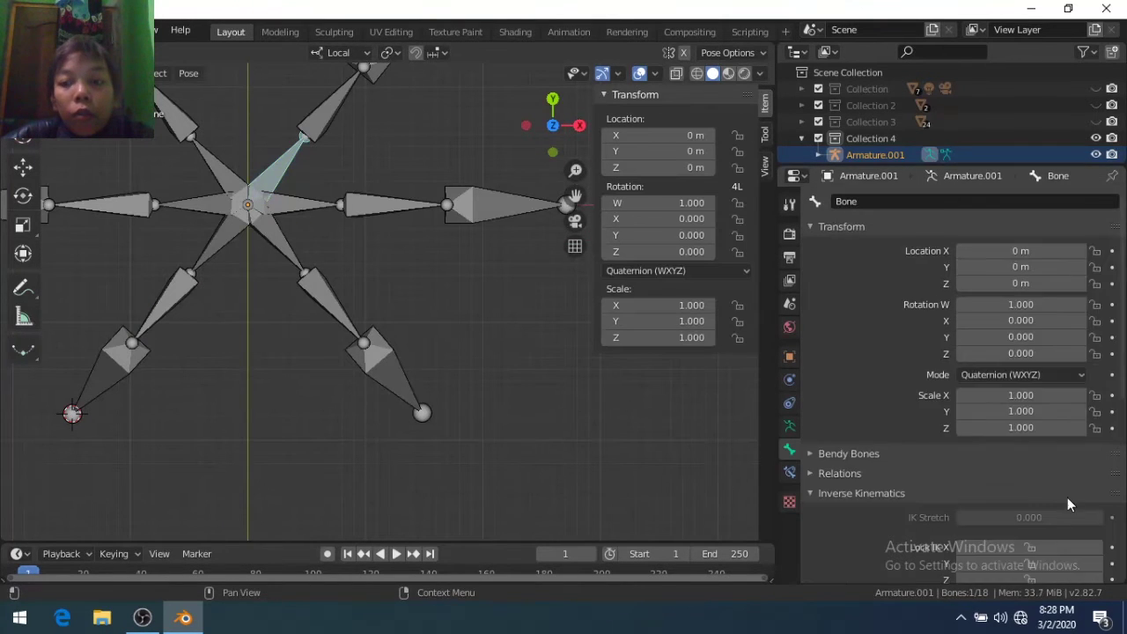
scroll(1066, 501, down, 3)
click(339, 115)
scroll(465, 302, down, 2)
key(Tab)
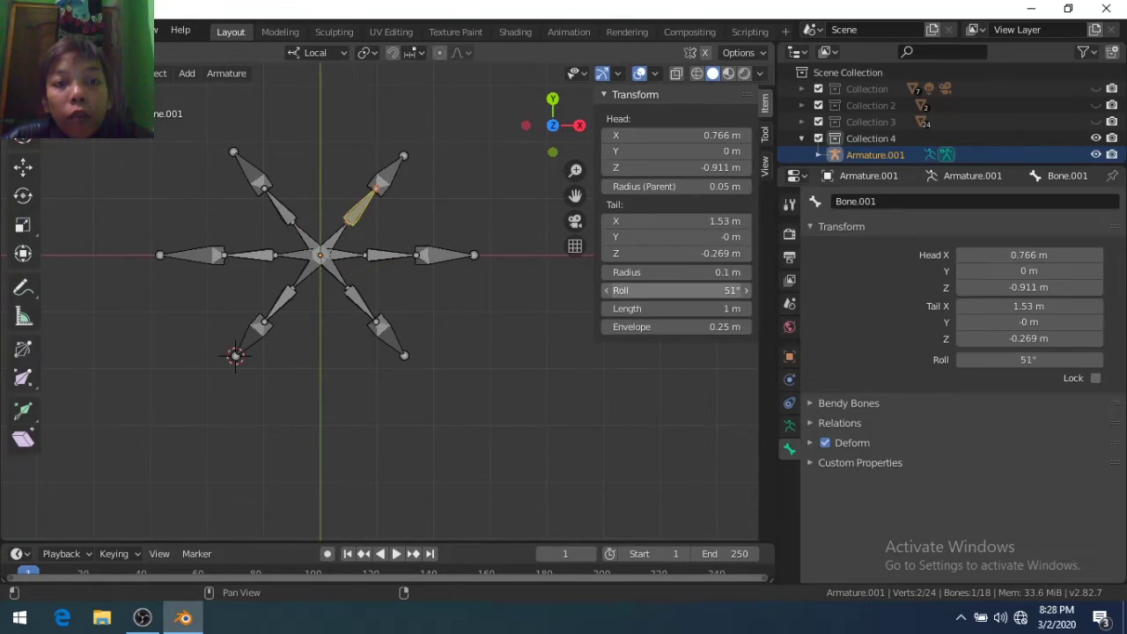
Set Bone.001's roll to 138°, test-rotating the leg in Pose Mode to check the bend
drag(670, 290, 670, 292)
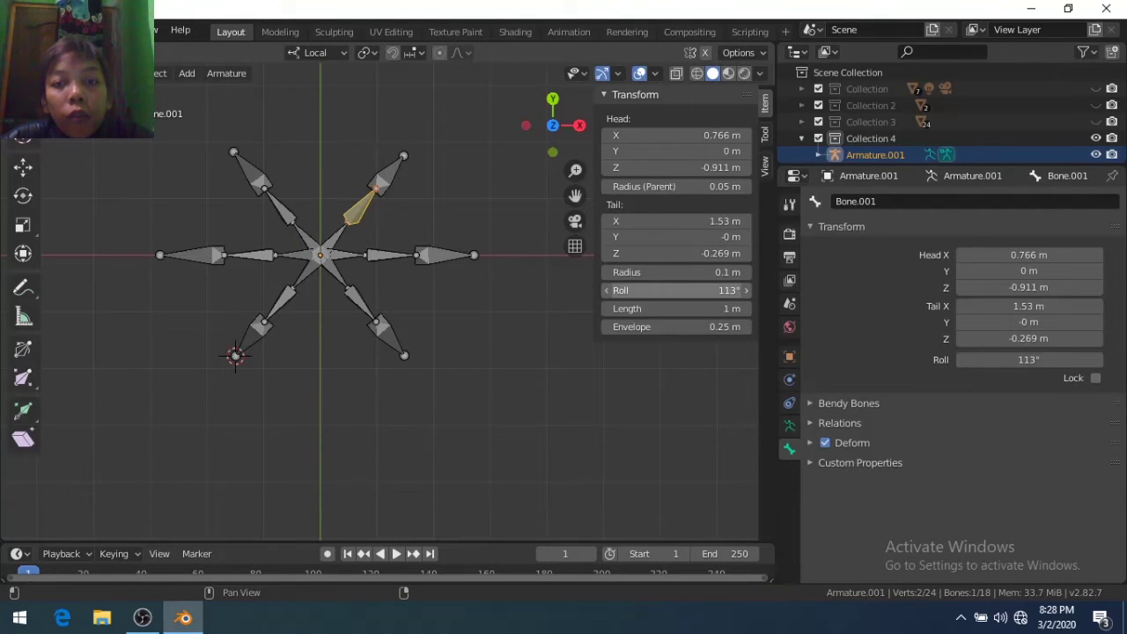
key(Tab)
scroll(436, 311, up, 3)
shift+middle_drag(436, 311, 425, 403)
scroll(424, 402, up, 2)
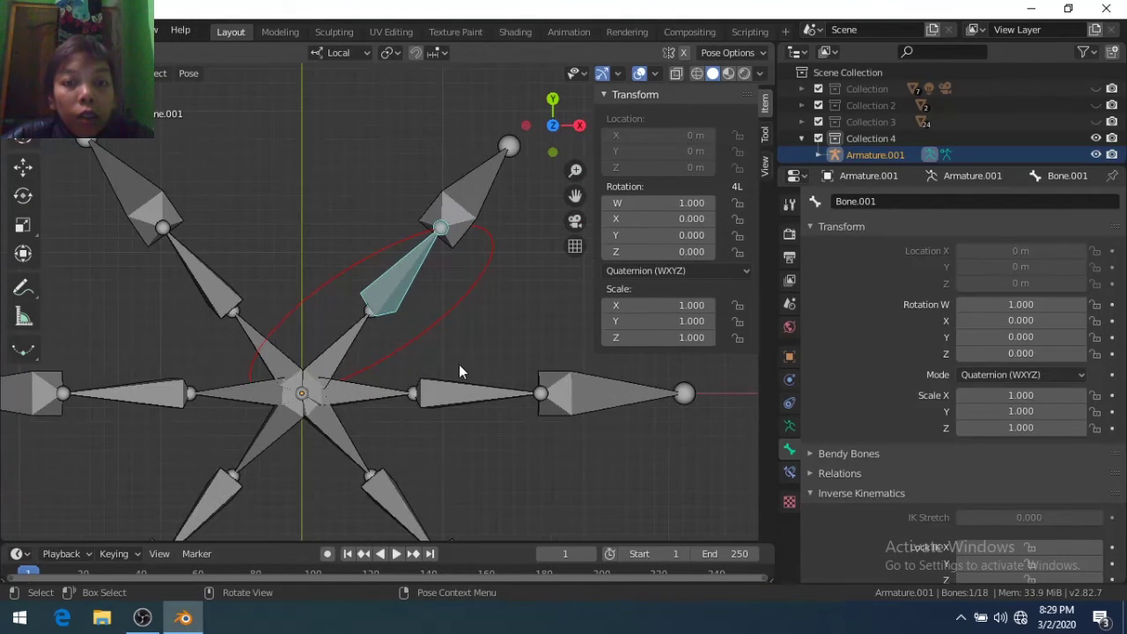
key(Tab)
drag(670, 291, 755, 303)
key(Tab)
key(Tab)
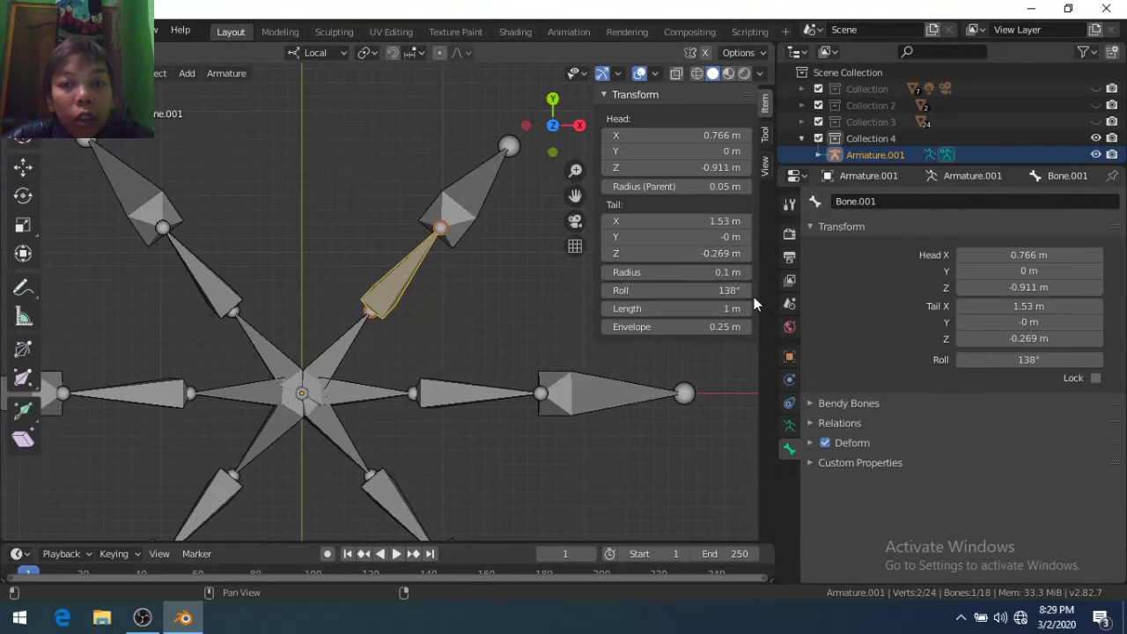
Select the outer upper-right bone Bone.002 and toggle Pose and Edit Mode to check it
key(Tab)
key(Tab)
click(466, 187)
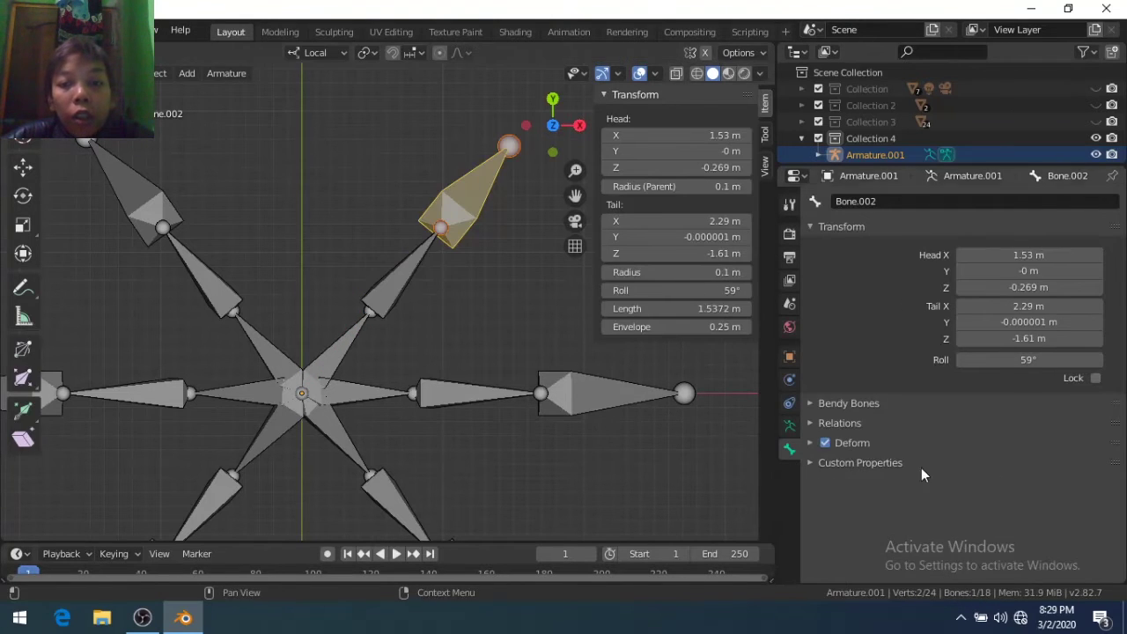
key(Tab)
scroll(1080, 553, down, 3)
scroll(541, 498, down, 2)
Adjust Bone.015's roll to about 5.6° and test the bend in Pose Mode
key(Tab)
click(299, 335)
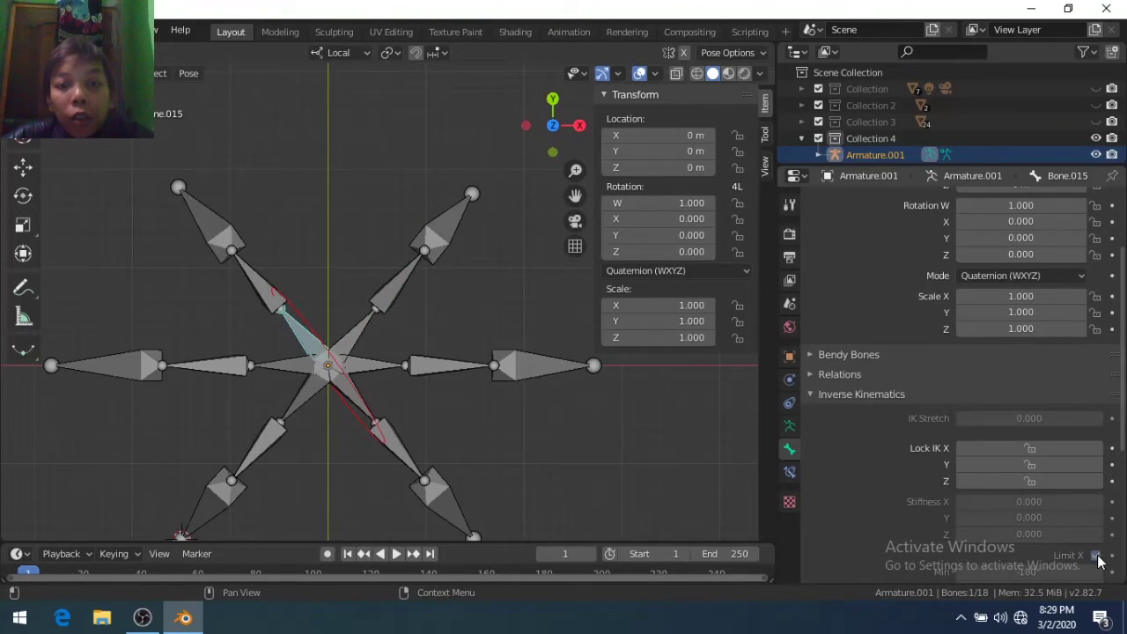
drag(678, 290, 704, 291)
key(Tab)
key(Tab)
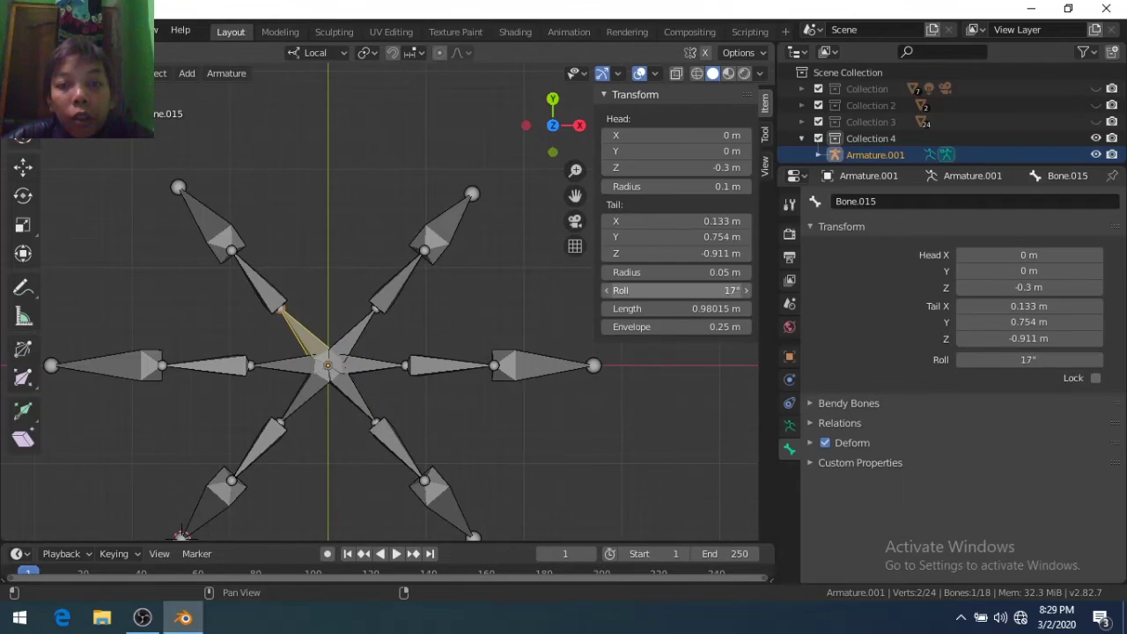
key(Tab)
Select Bone.016 and Bone.017 in the upper-left leg, testing each in Pose Mode
key(Tab)
scroll(442, 355, up, 3)
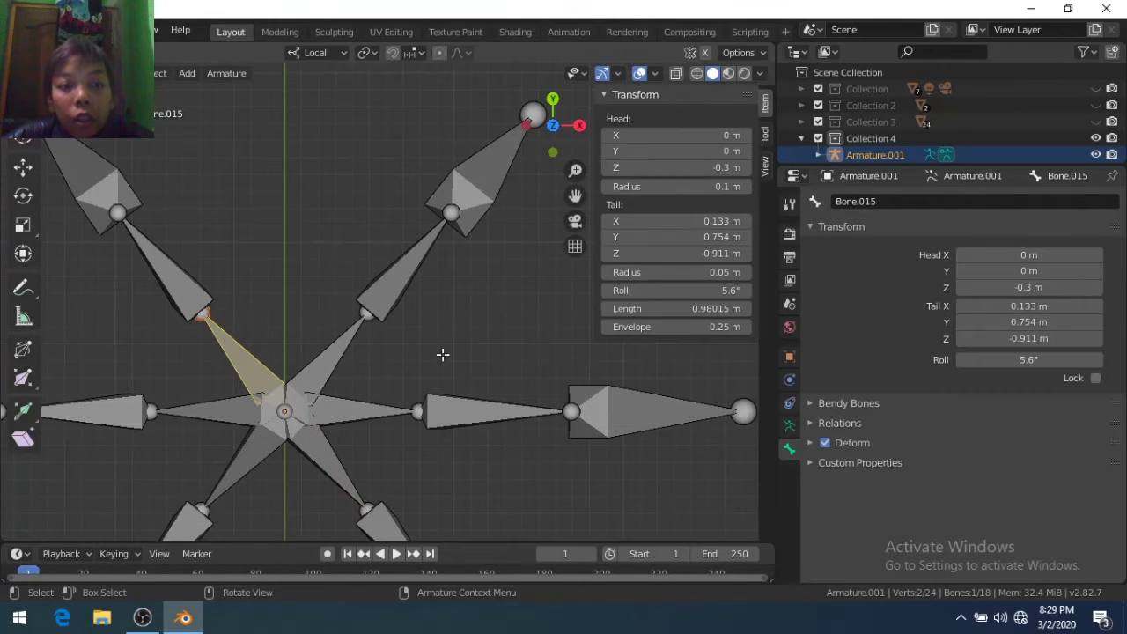
key(Tab)
scroll(222, 290, down, 2)
click(222, 290)
key(Tab)
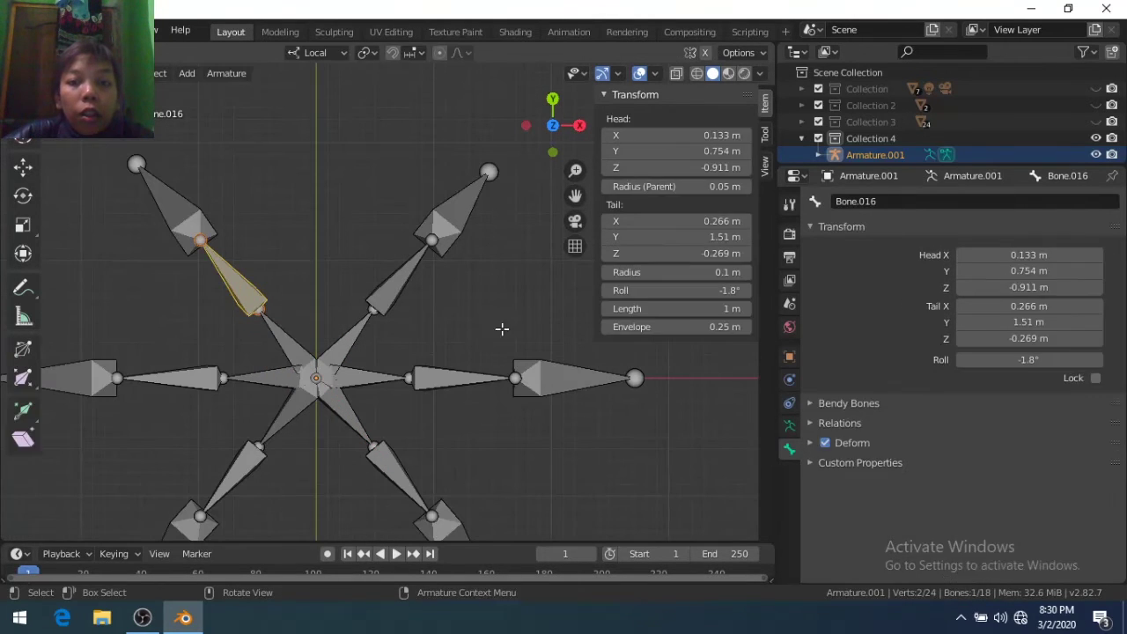
key(Tab)
scroll(1097, 529, down, 5)
click(174, 223)
key(Tab)
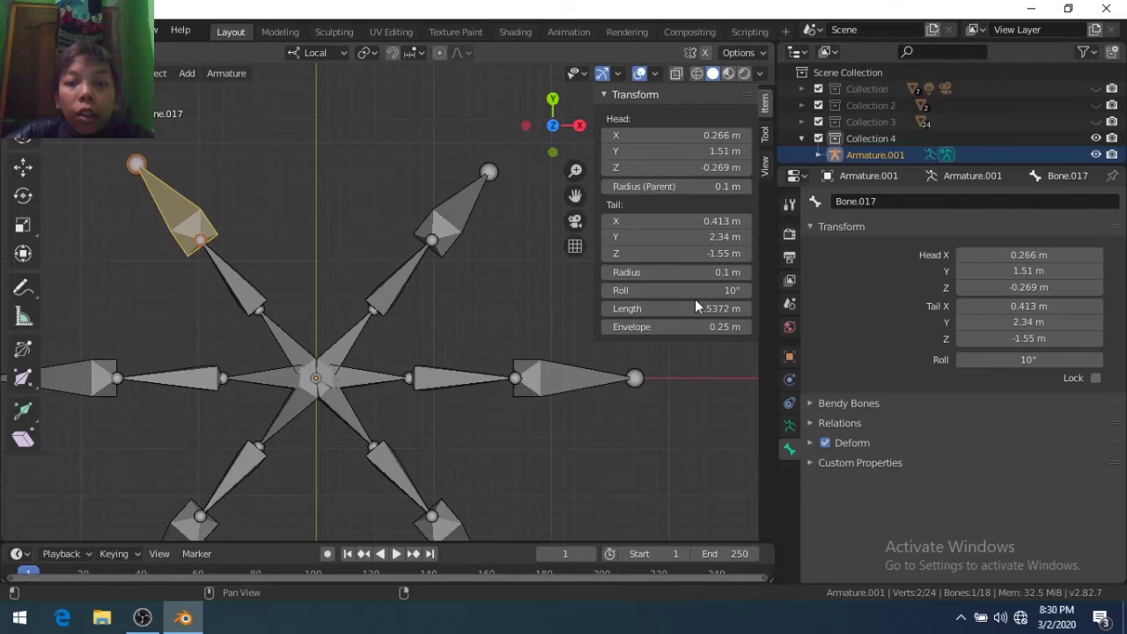
Tune rolls of Bone.012 (-13°), Bone.013 (259°) and Bone.014 (246°), testing each in Pose Mode
key(Tab)
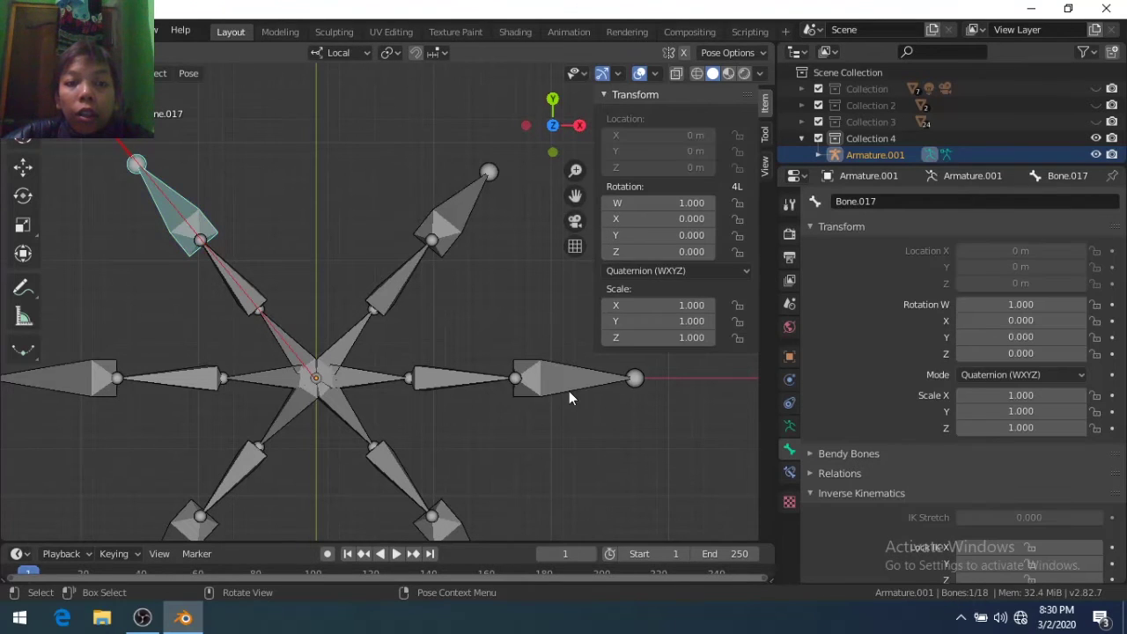
scroll(569, 391, down, 1)
click(291, 364)
key(Tab)
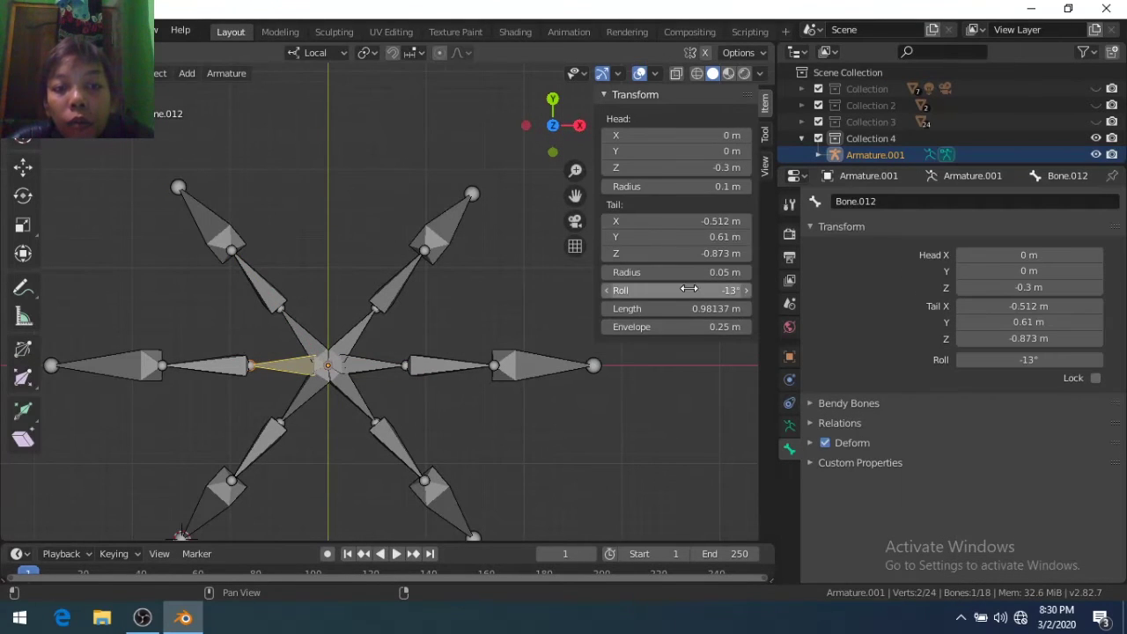
key(Tab)
click(220, 366)
key(Tab)
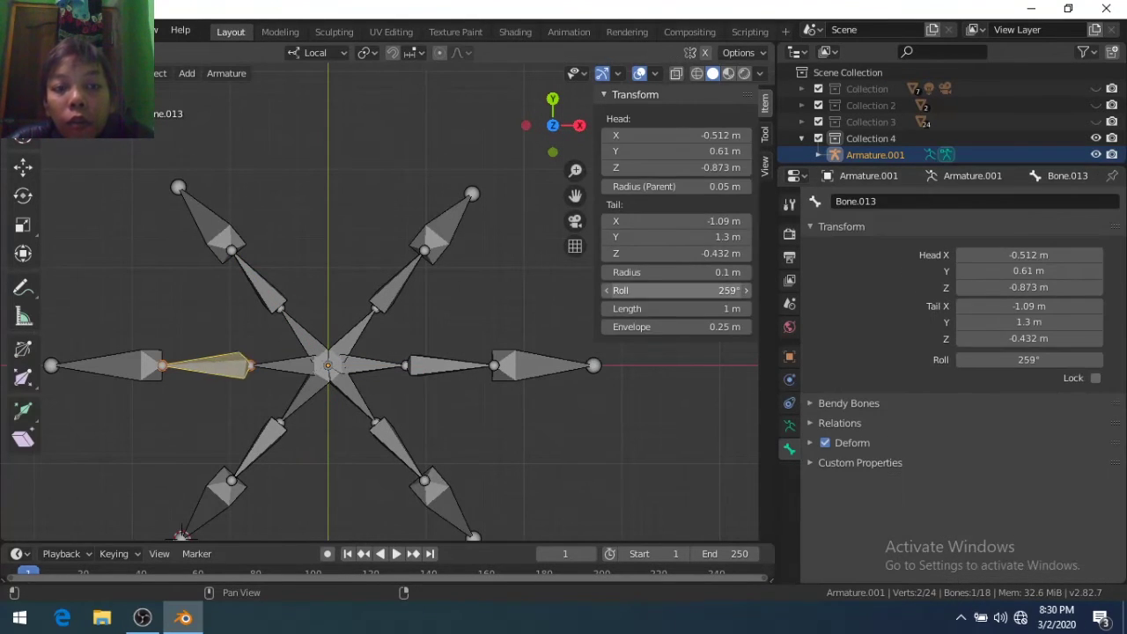
key(Tab)
click(123, 366)
key(Tab)
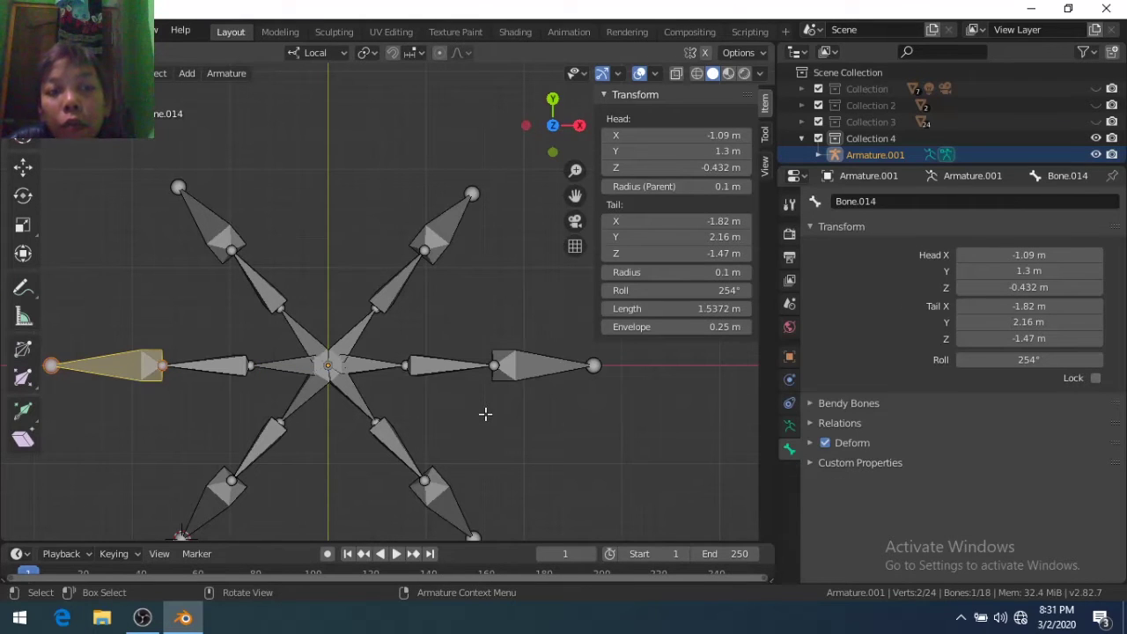
key(Tab)
key(Tab)
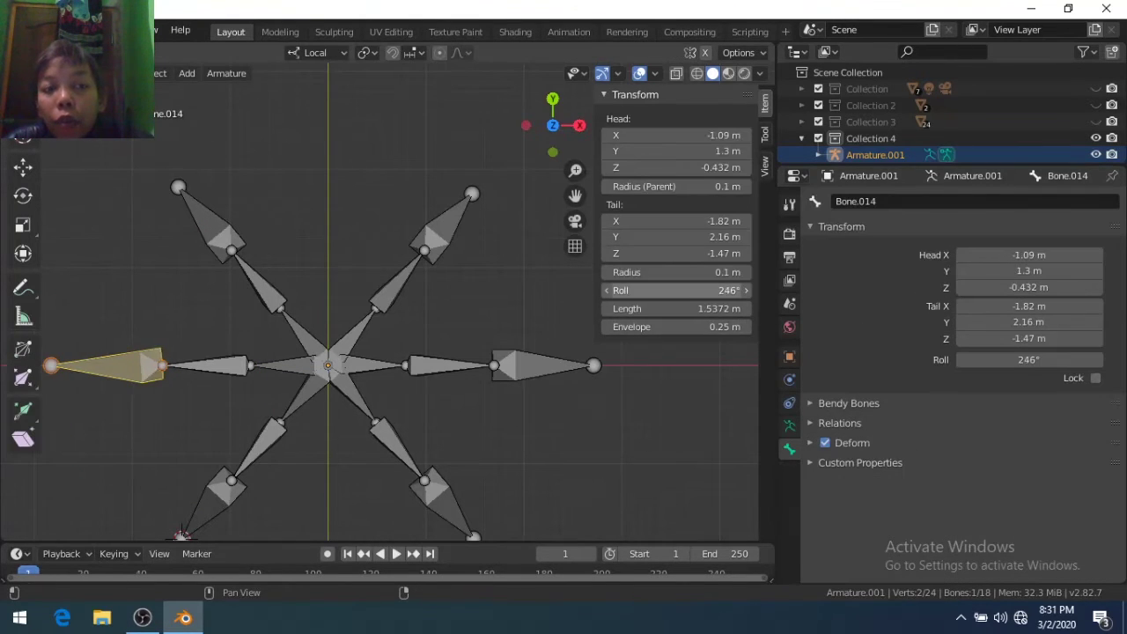
key(Tab)
key(Tab)
key(Tab)
key(Tab)
Lower Bone.009's roll to about -42°, testing the bend in Pose Mode
key(Tab)
scroll(350, 372, down, 3)
click(334, 363)
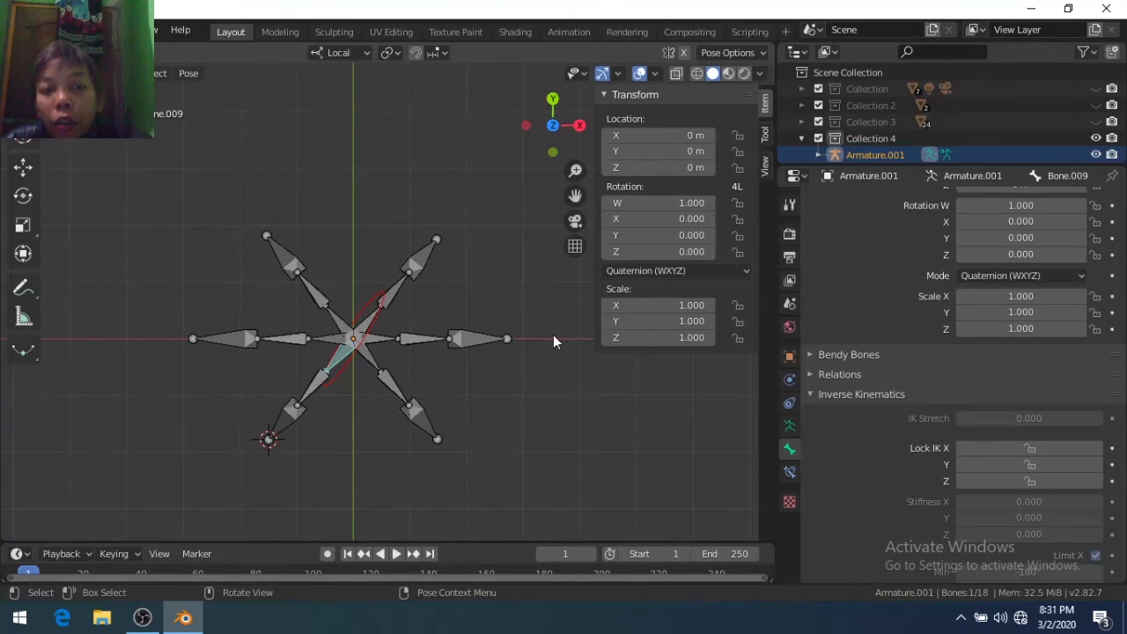
key(Tab)
drag(669, 290, 640, 306)
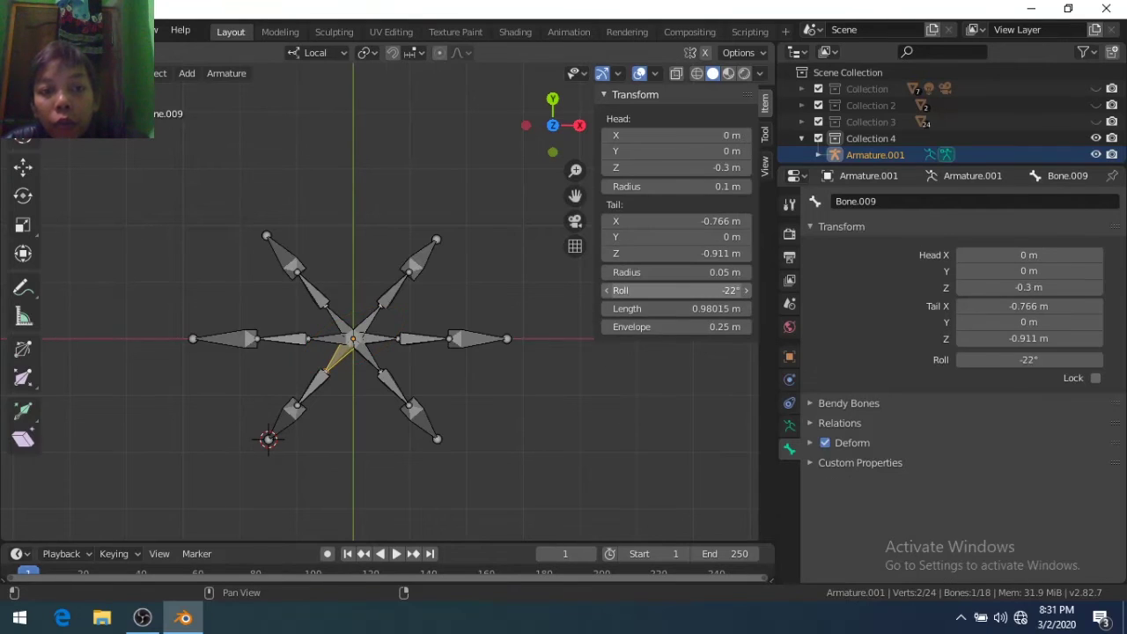
key(Tab)
scroll(607, 350, up, 2)
key(Tab)
drag(678, 290, 651, 290)
key(Tab)
key(Tab)
key(Tab)
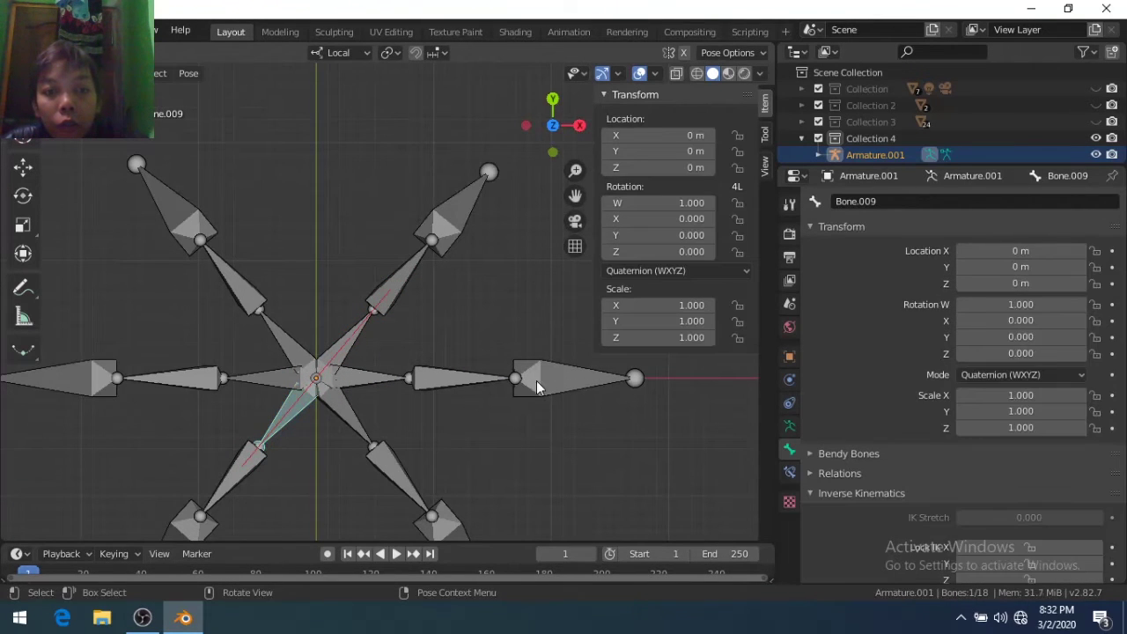
Enable IK Limit X on Bone.010, then select Bone.011 and Bone.007
click(229, 480)
click(861, 473)
scroll(1094, 429, down, 5)
click(1095, 426)
scroll(1094, 426, down, 1)
click(221, 522)
click(396, 476)
scroll(441, 517, down, 1)
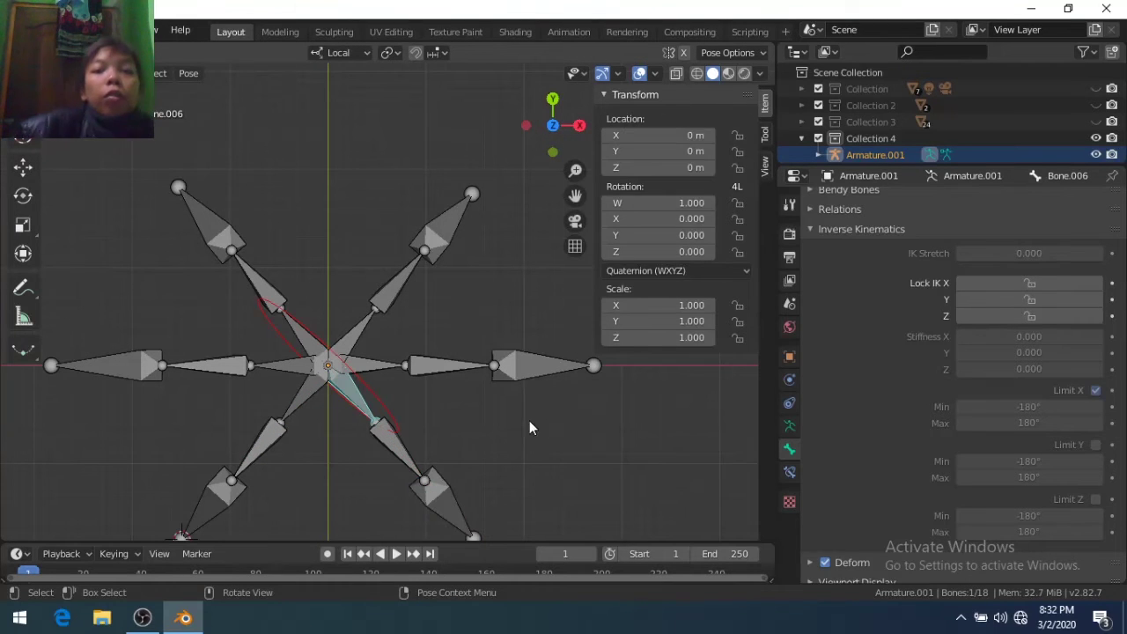
Orbit to a perspective view and unhide Collection 3's leg meshes
key(Tab)
key(Tab)
key(Tab)
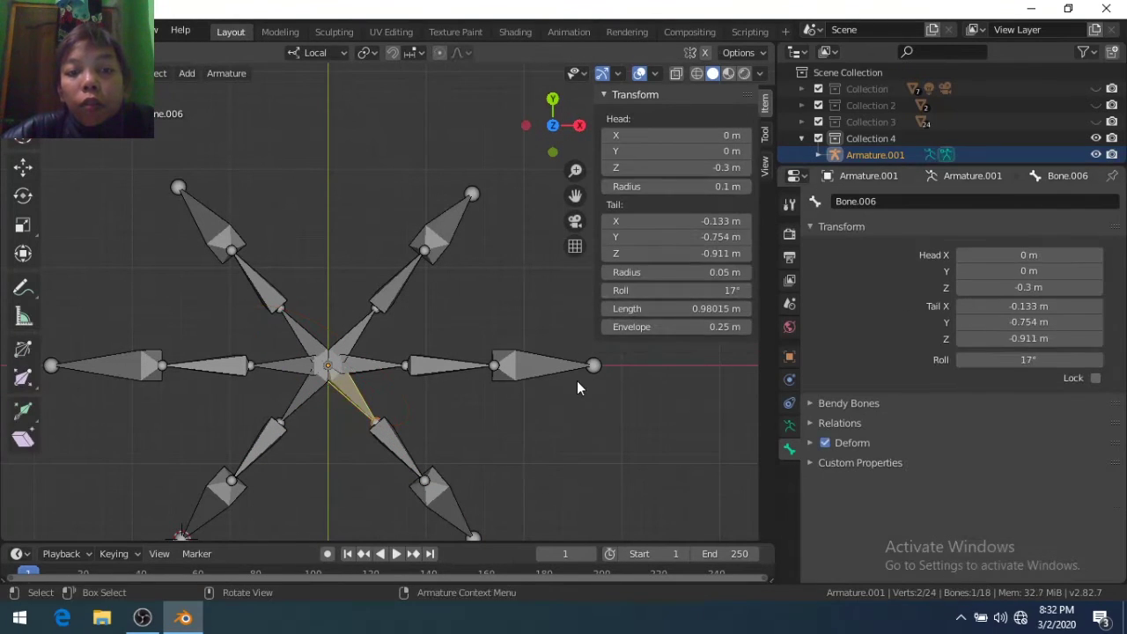
key(Tab)
key(Tab)
key(Tab)
middle_drag(459, 429, 493, 246)
scroll(295, 325, up, 4)
scroll(295, 325, down, 4)
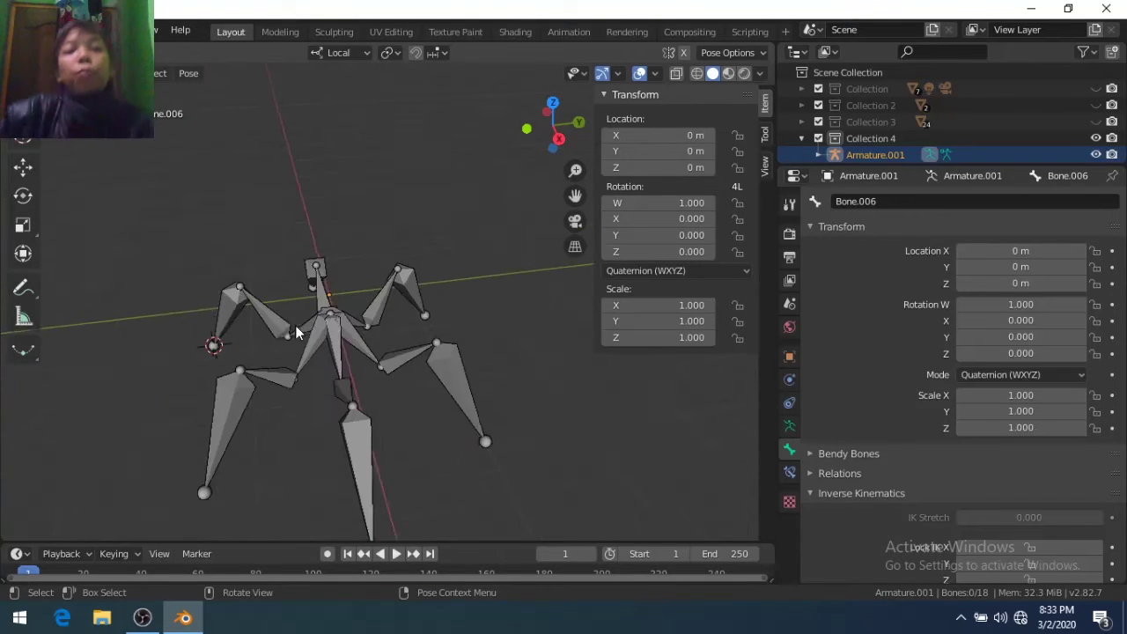
click(1096, 122)
click(523, 475)
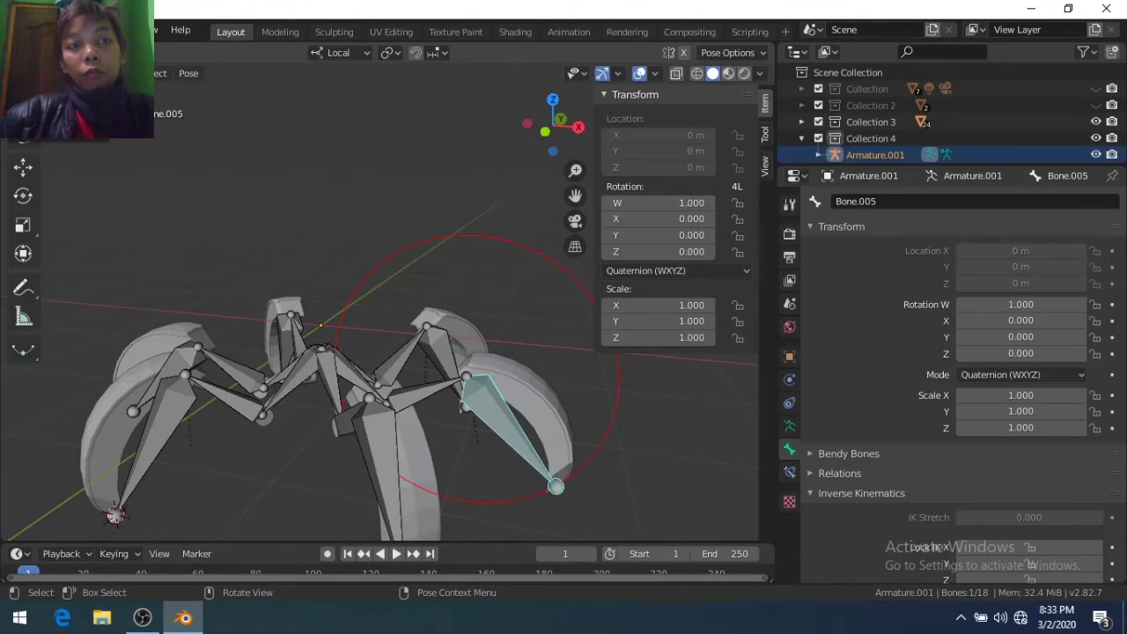
Parent the right claw mesh to the armature's active bone with Ctrl+P > Bone
key(ctrl+Tab)
click(501, 434)
shift+click(500, 434)
key(ctrl+p)
click(500, 435)
middle_drag(500, 434, 484, 452)
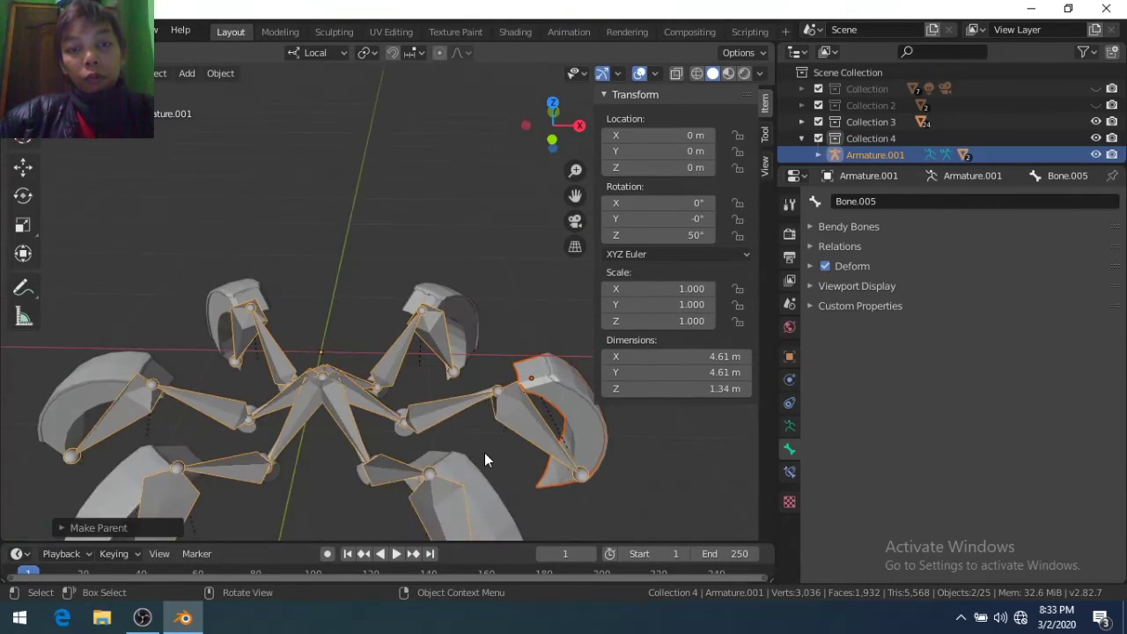
click(426, 455)
shift+click(426, 455)
click(432, 452)
shift+click(433, 452)
key(ctrl+p)
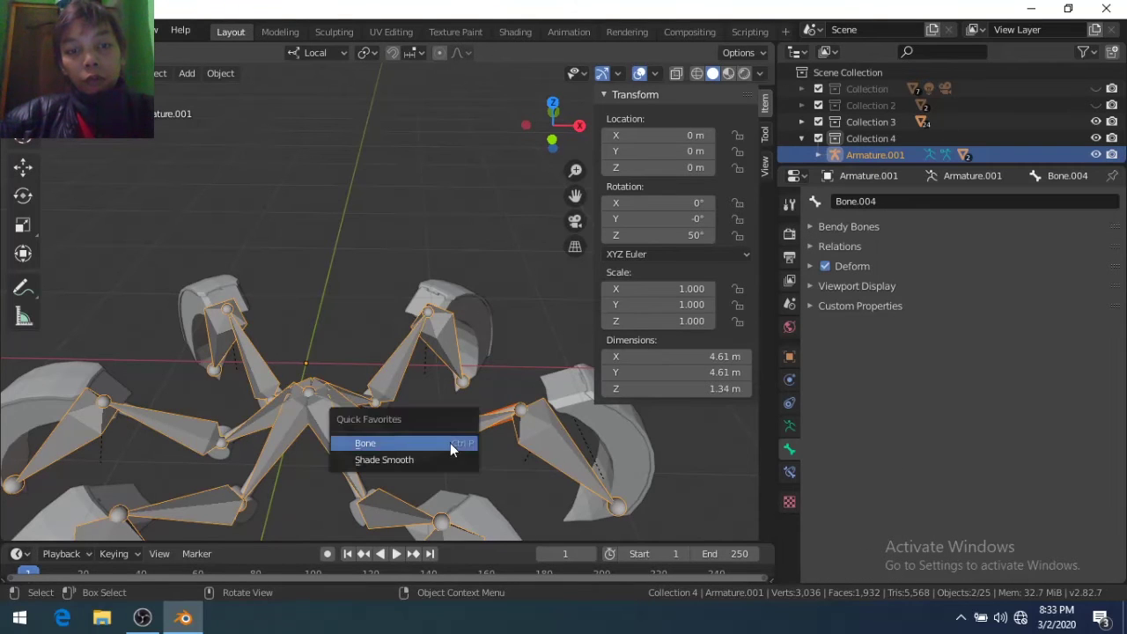
click(450, 443)
Select claw meshes Sphere.023 and Sphere.001 together with the armature in bone editing
middle_drag(429, 452, 516, 406)
click(516, 406)
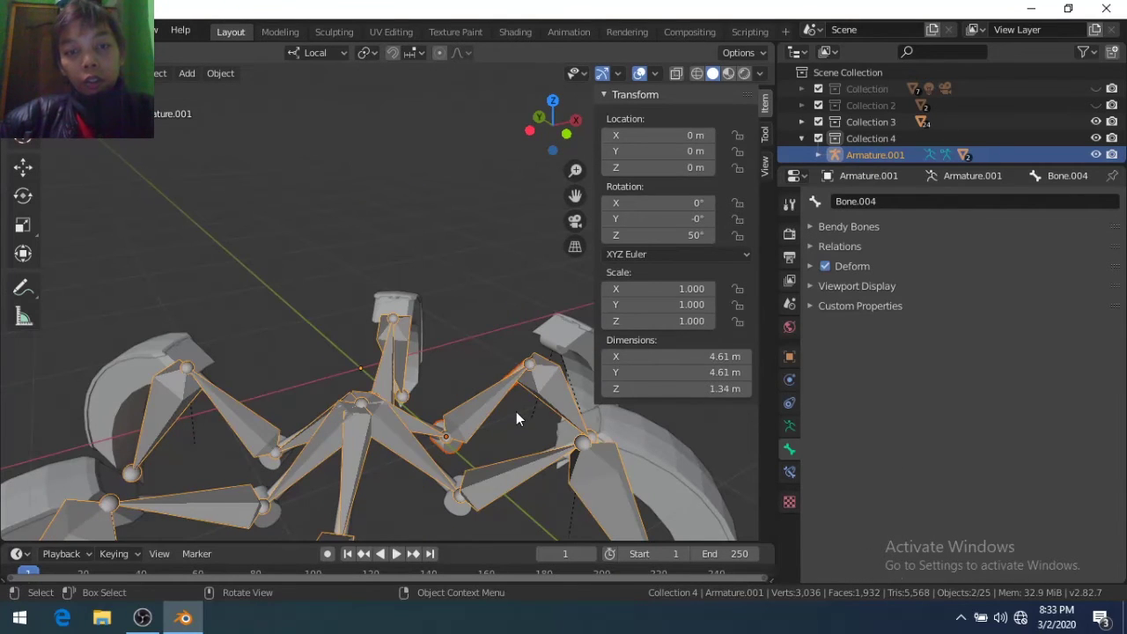
click(459, 448)
mouse_move(459, 448)
middle_down()
mouse_move(425, 411)
mouse_move(571, 419)
middle_up()
click(572, 419)
key(Tab)
key(Tab)
click(572, 422)
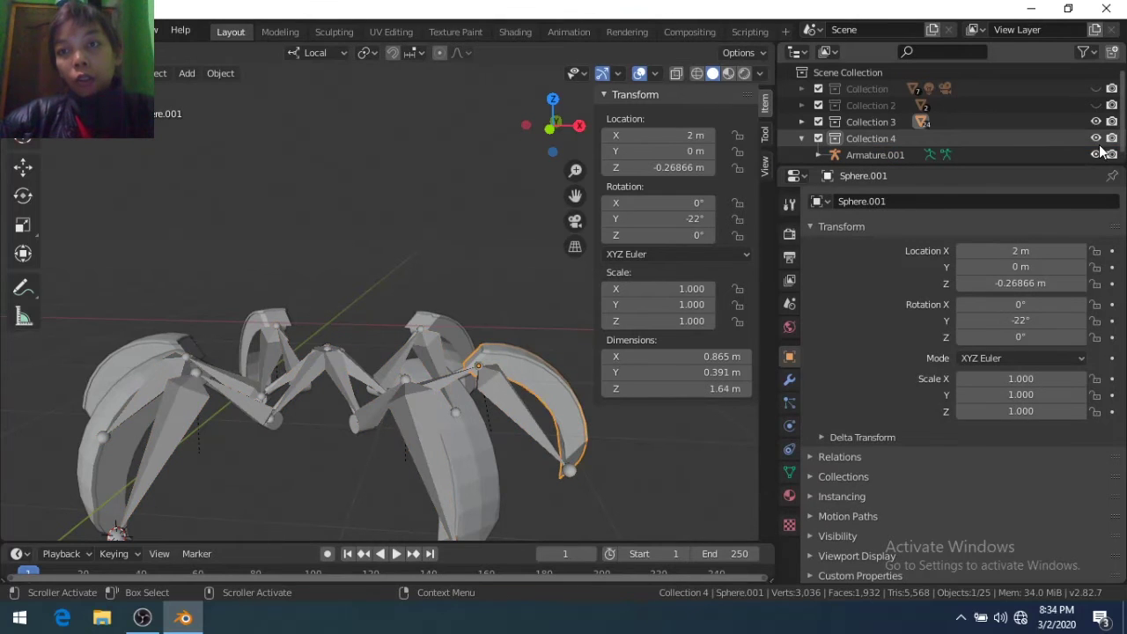
Hide the armature's collection and clear the parent from all claw meshes
click(1096, 141)
middle_drag(391, 412, 413, 434)
key(a)
key(alt+p)
click(514, 488)
middle_drag(428, 443, 458, 493)
click(458, 494)
Show Collection 4 and Armature.001 again and bring up the armature's bone display styles
click(1095, 155)
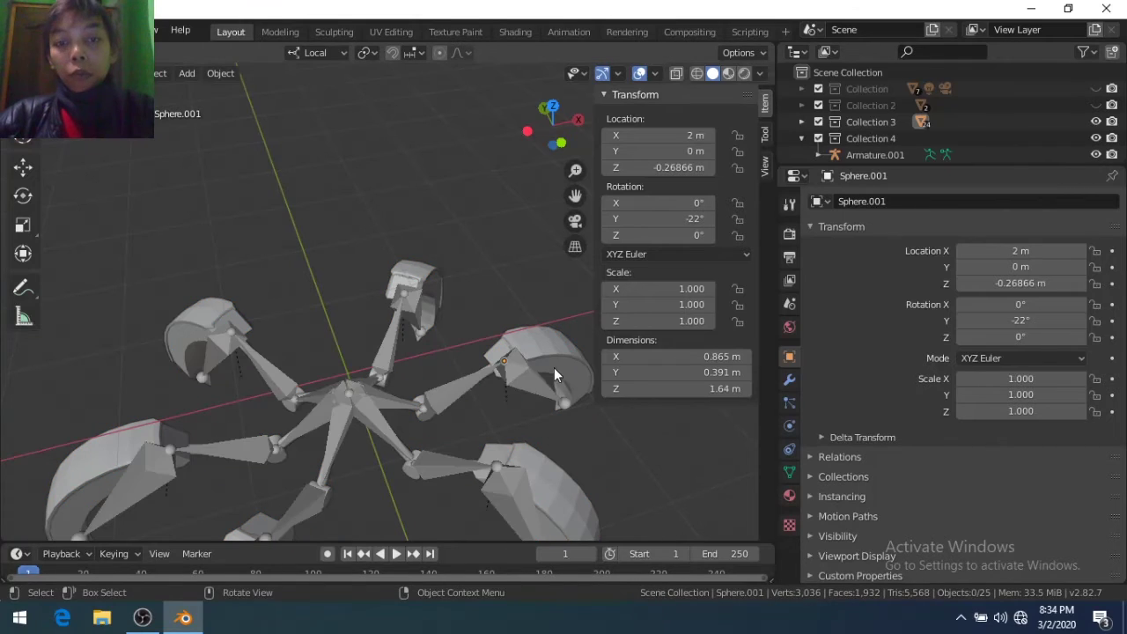
click(545, 381)
mouse_move(545, 406)
middle_down()
mouse_move(446, 273)
mouse_move(407, 412)
mouse_move(298, 496)
mouse_move(367, 390)
middle_up()
scroll(367, 390, up, 3)
click(789, 426)
click(1029, 342)
Display the bones as sticks and parent leg segment Sphere.020 to the chosen armature bone
click(972, 379)
mouse_move(374, 337)
middle_down()
mouse_move(225, 504)
mouse_move(304, 167)
mouse_move(345, 429)
middle_up()
click(345, 428)
right_click(345, 432)
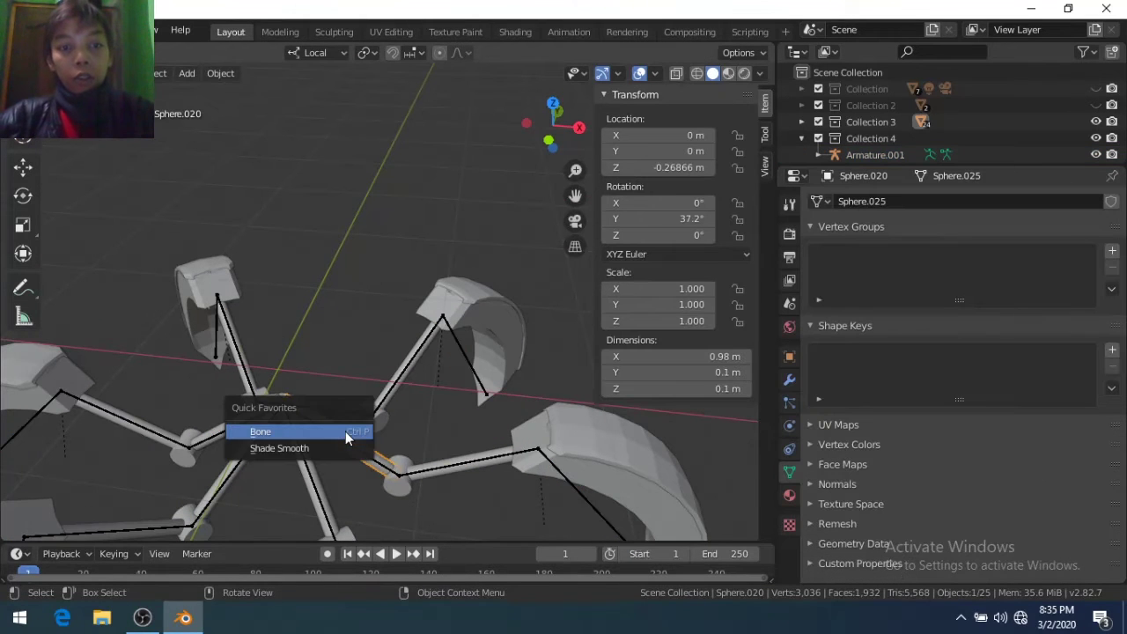
click(359, 456)
click(358, 457)
click(439, 465)
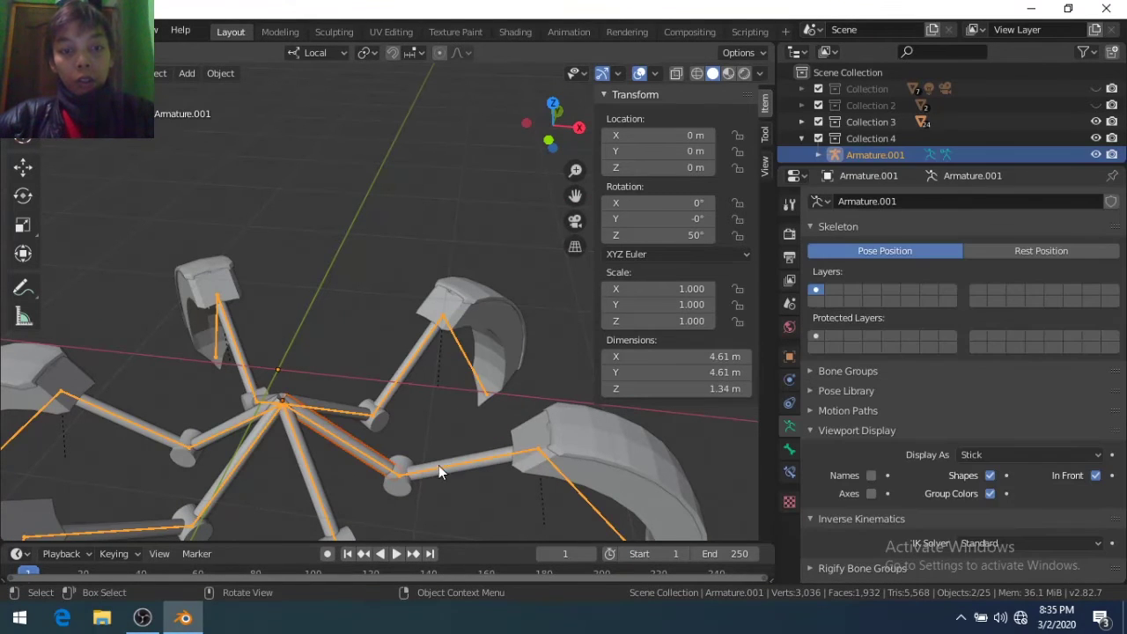
shift+click(439, 481)
shift+click(439, 468)
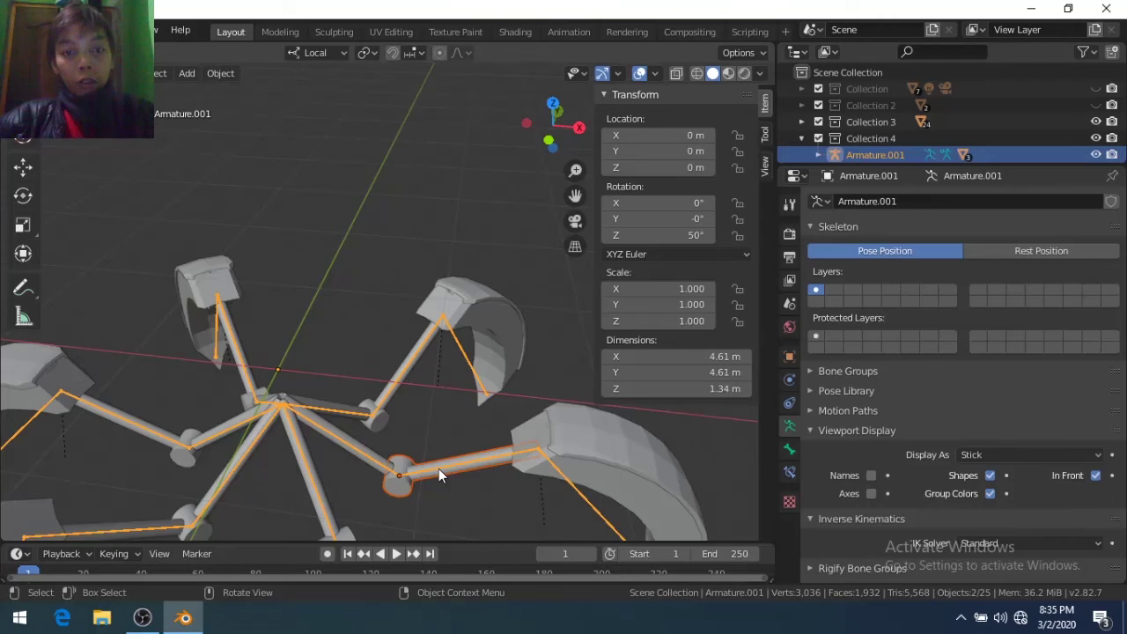
key(ctrl+p)
click(440, 493)
Deselect everything, then select all objects in the scene
mouse_move(440, 492)
middle_down()
mouse_move(376, 417)
mouse_move(502, 475)
mouse_move(415, 476)
mouse_move(384, 434)
mouse_move(419, 465)
middle_up()
click(419, 465)
scroll(357, 410, down, 3)
key(a)
click(323, 417)
key(a)
shift+click(411, 418)
Parent the leg meshes to Armature.001 with automatic weights
shift+click(355, 392)
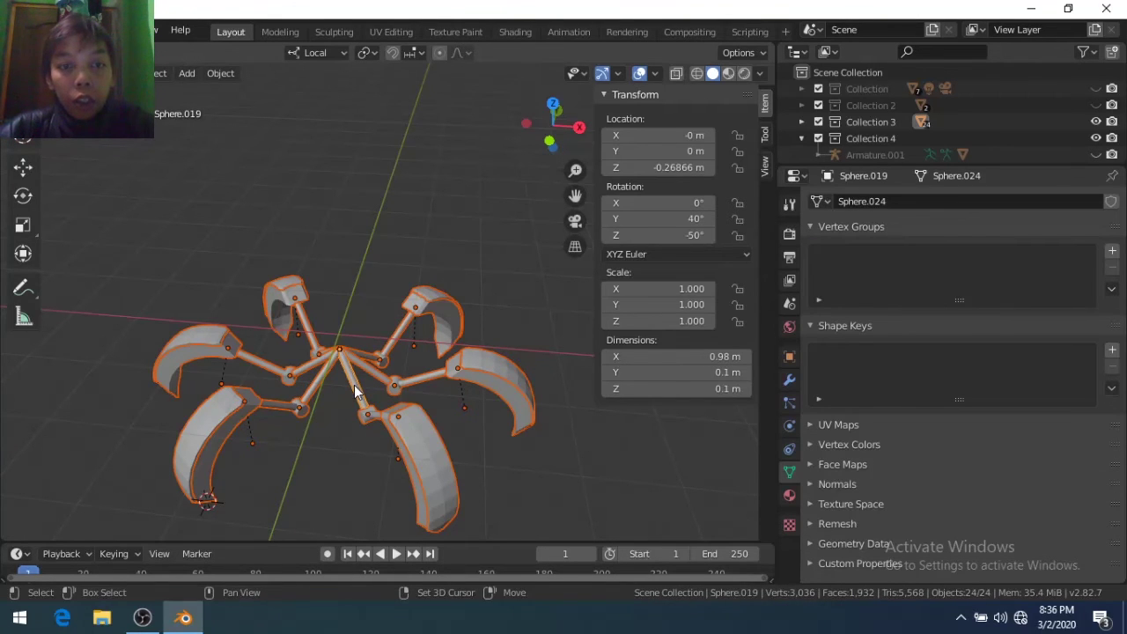
key(Tab)
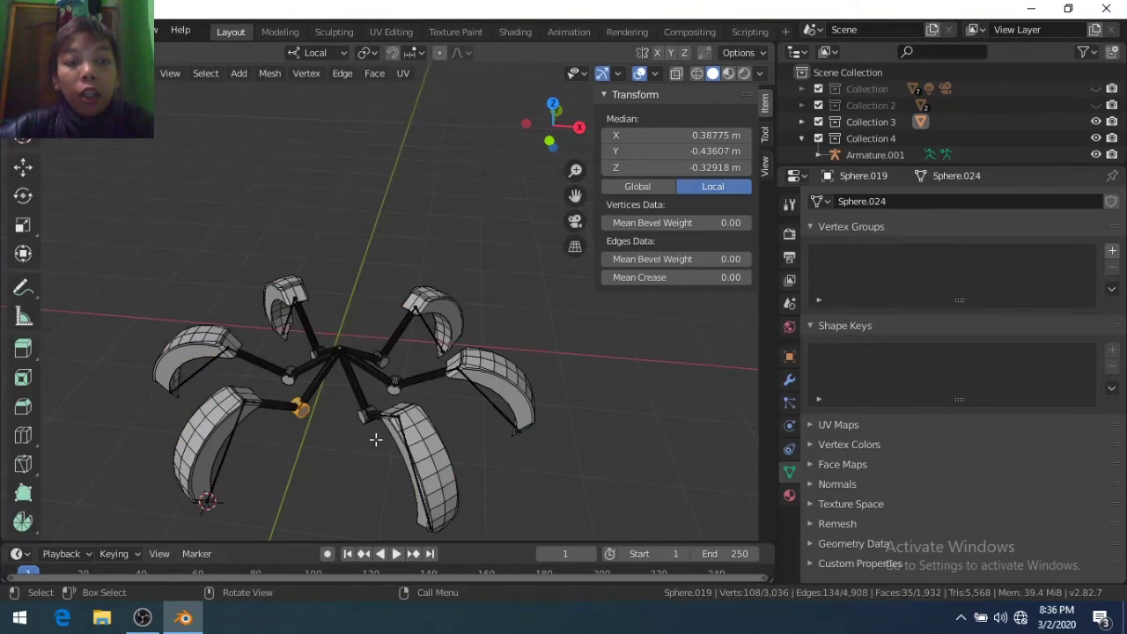
key(Tab)
click(406, 450)
shift+click(422, 445)
shift+click(411, 460)
key(ctrl+p)
click(398, 549)
Test the rig by rotating leg bones around X in pose mode, then cancel and return to object mode
middle_drag(423, 475, 464, 405)
key(Tab)
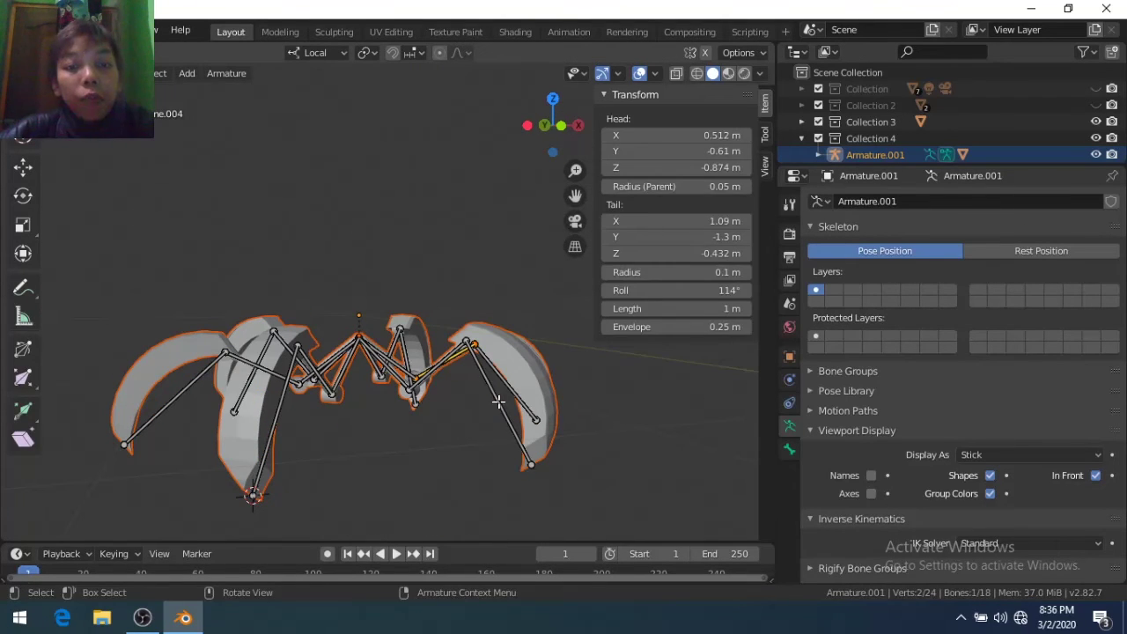
key(ctrl+Tab)
key(x)
scroll(467, 405, up, 3)
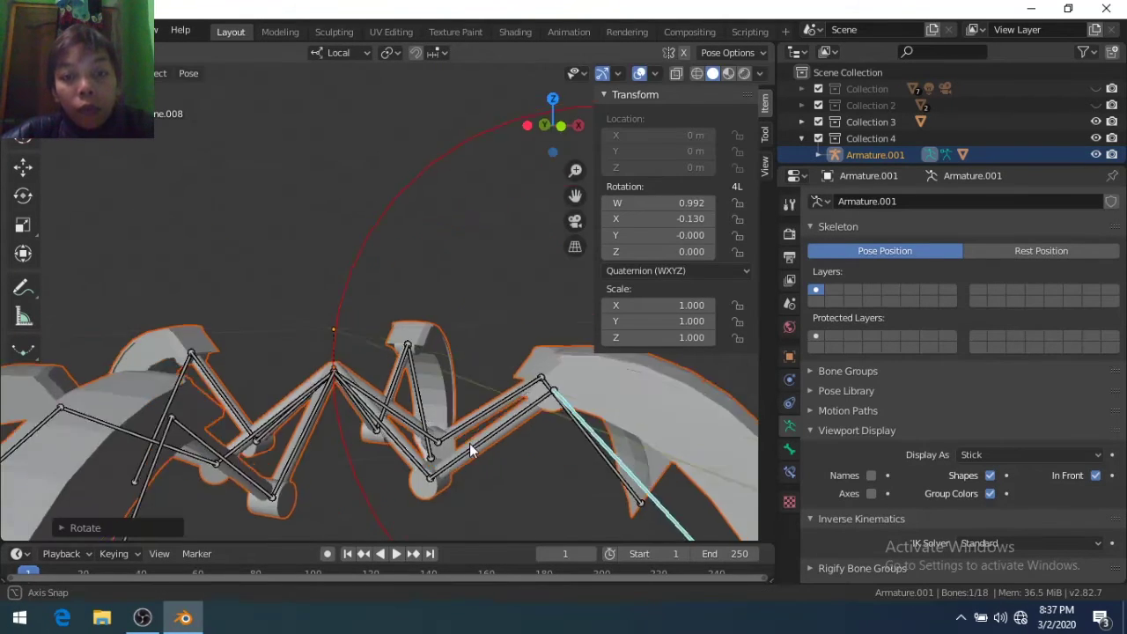
click(480, 454)
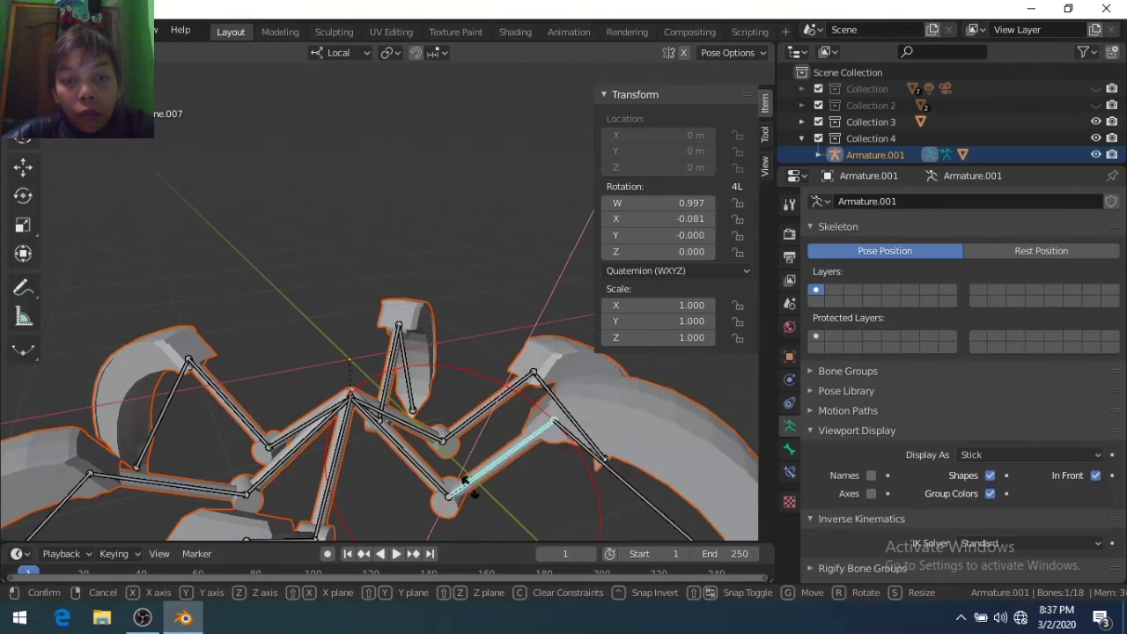
click(457, 476)
key(r)
key(x)
right_click(423, 458)
scroll(423, 458, down, 3)
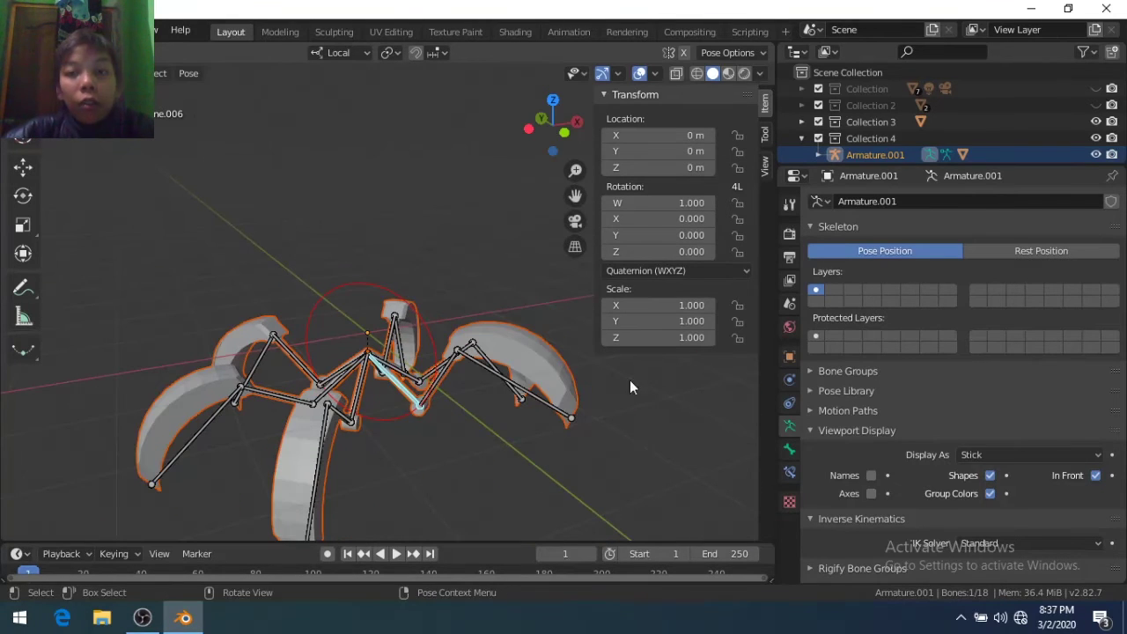
key(ctrl+Tab)
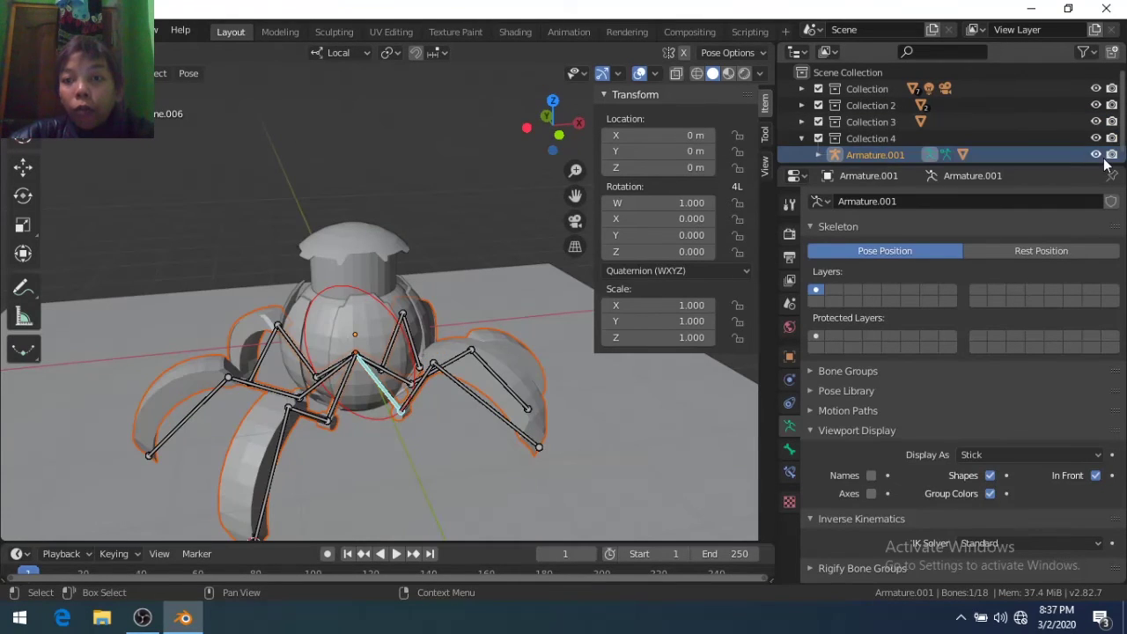
mouse_move(546, 378)
middle_down()
mouse_move(404, 366)
mouse_move(547, 409)
mouse_move(458, 440)
middle_up()
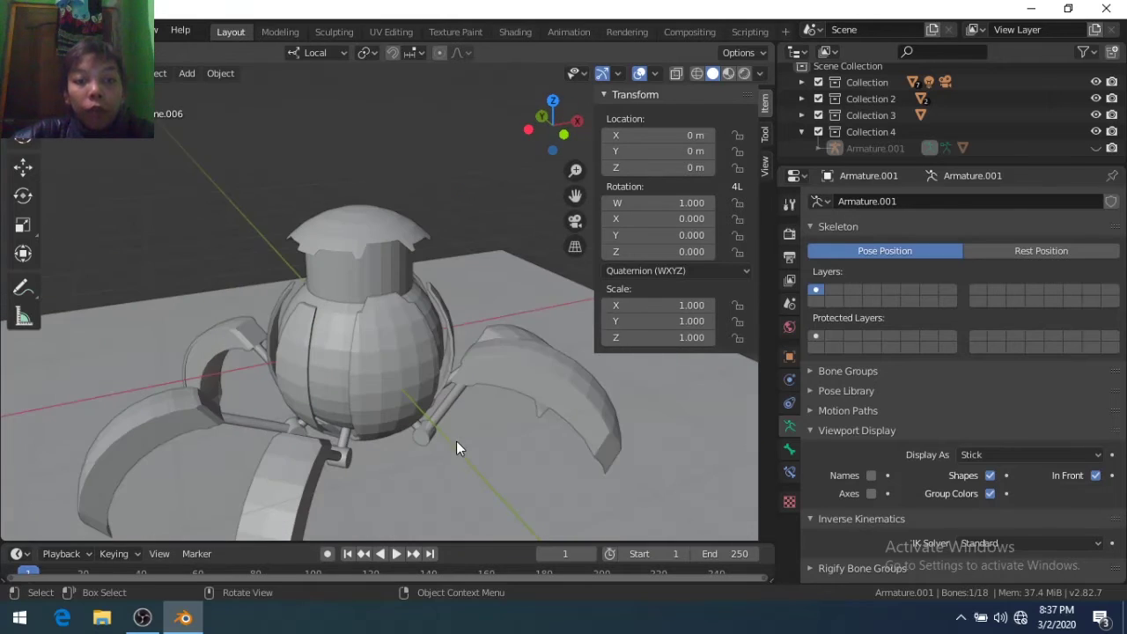
Save the project as 1.blend and select the outer shell sphere
click(36, 31)
click(66, 155)
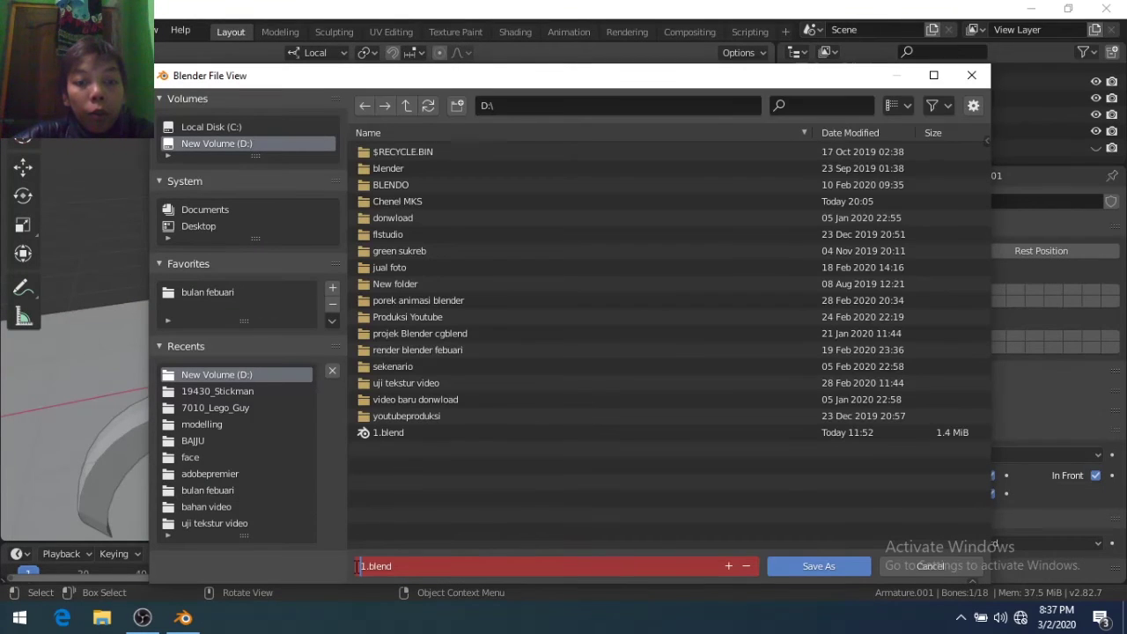
text(tulang)
click(812, 566)
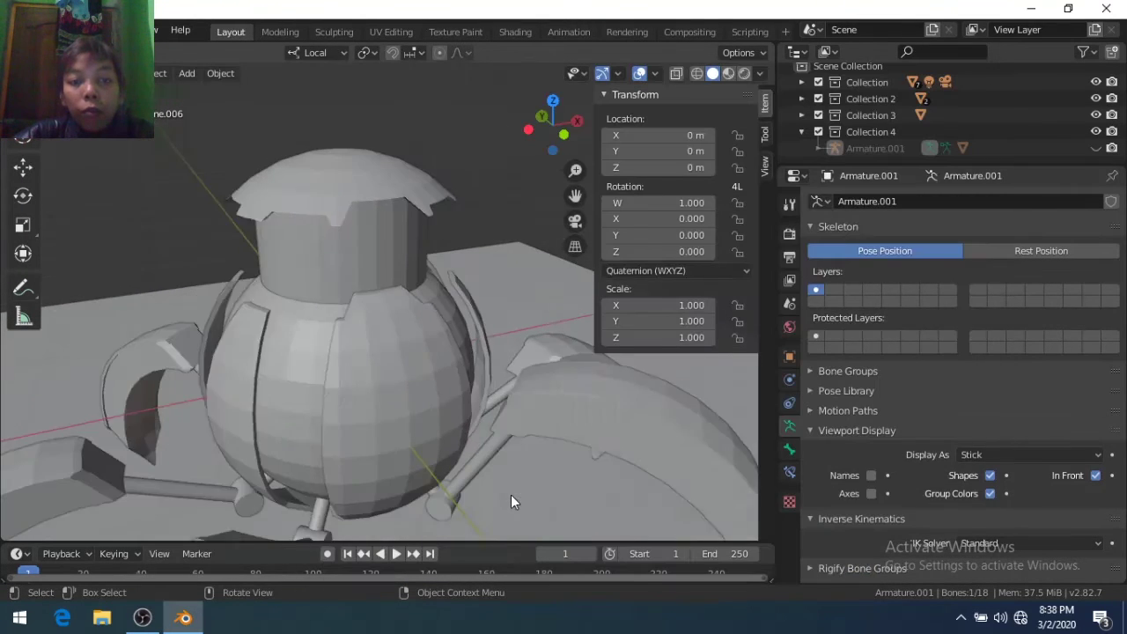
click(346, 326)
right_click(346, 326)
Add a Bevel modifier to the outer shell
click(789, 380)
click(872, 204)
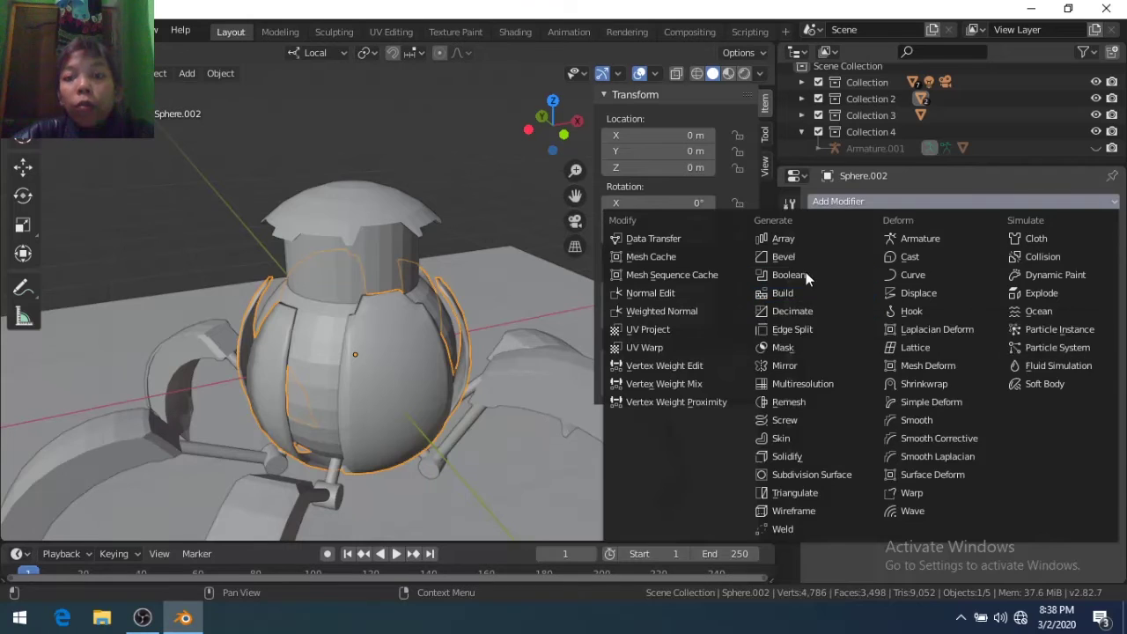
click(802, 254)
click(341, 378)
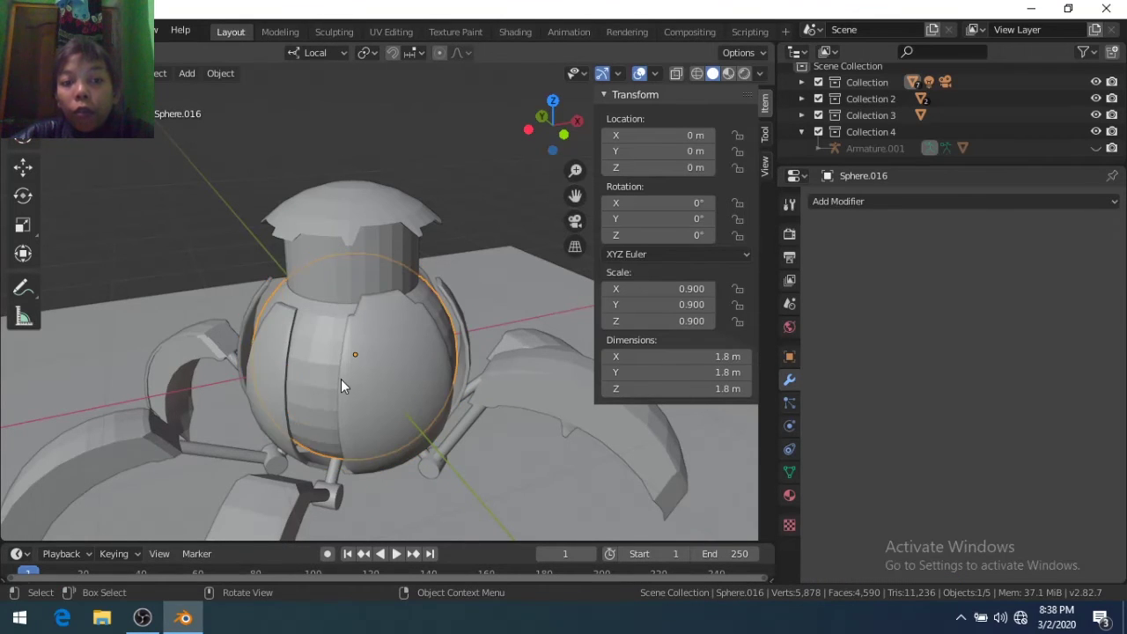
scroll(375, 368, up, 2)
scroll(374, 368, up, 1)
scroll(323, 347, down, 4)
Give the top cap a Bevel modifier with 2 segments and Angle limit method
click(334, 264)
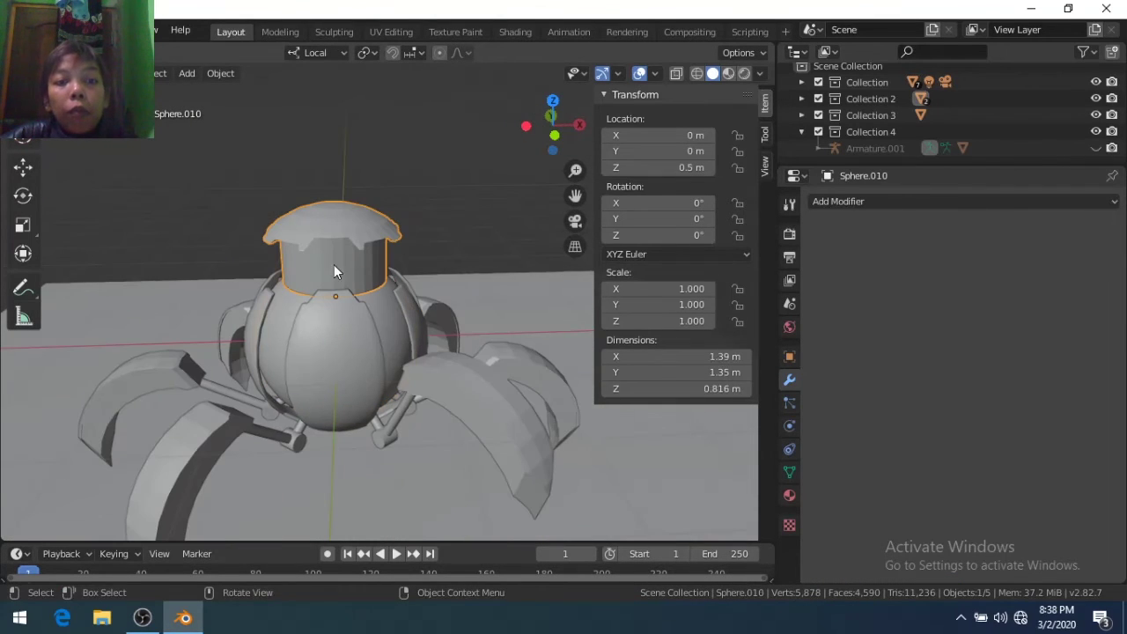
click(845, 200)
click(801, 251)
click(1112, 365)
click(924, 492)
scroll(353, 276, up, 2)
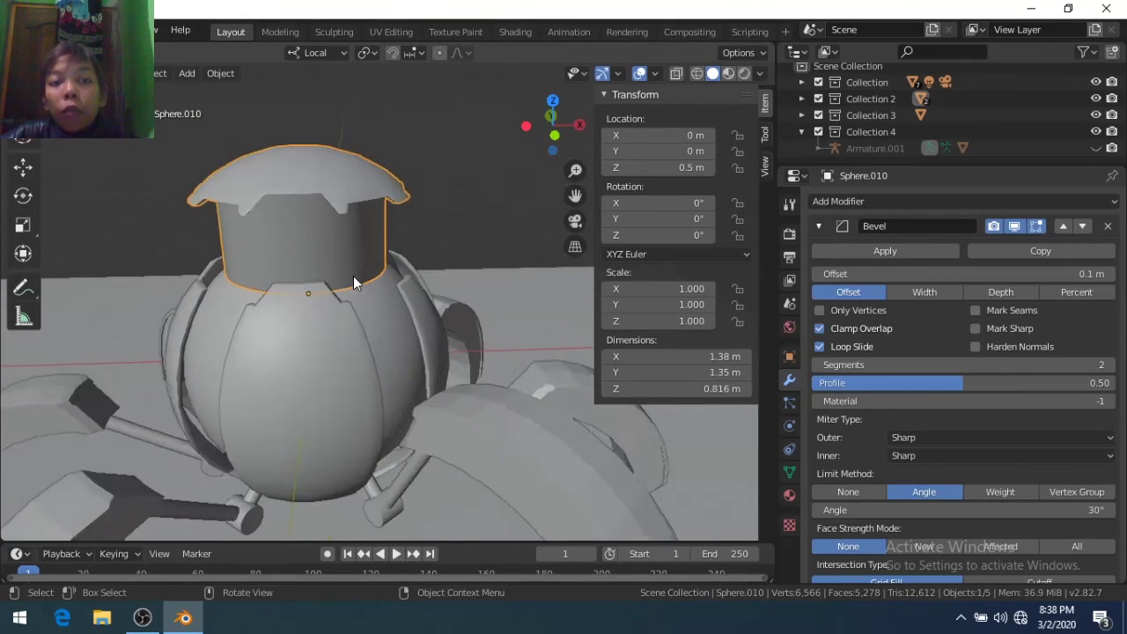
middle_drag(353, 276, 261, 325)
scroll(261, 325, down, 3)
Add a 2-segment angle-limited Bevel above the armature deform on the legs and shade them smooth
click(274, 471)
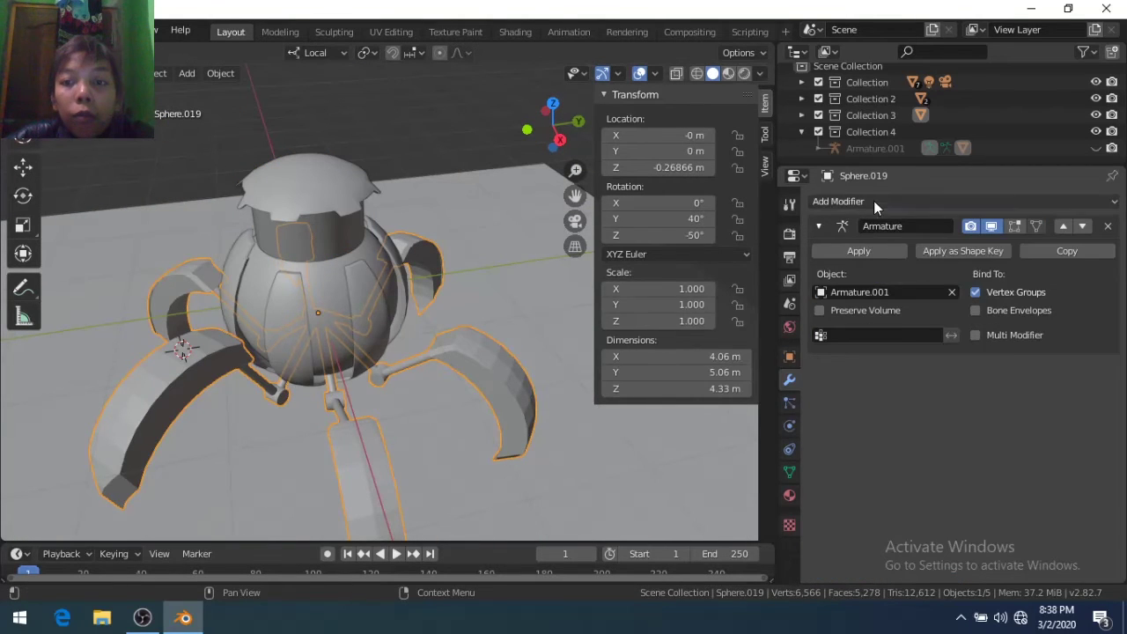
click(873, 201)
click(830, 251)
click(1062, 367)
click(1112, 364)
click(924, 491)
right_click(440, 396)
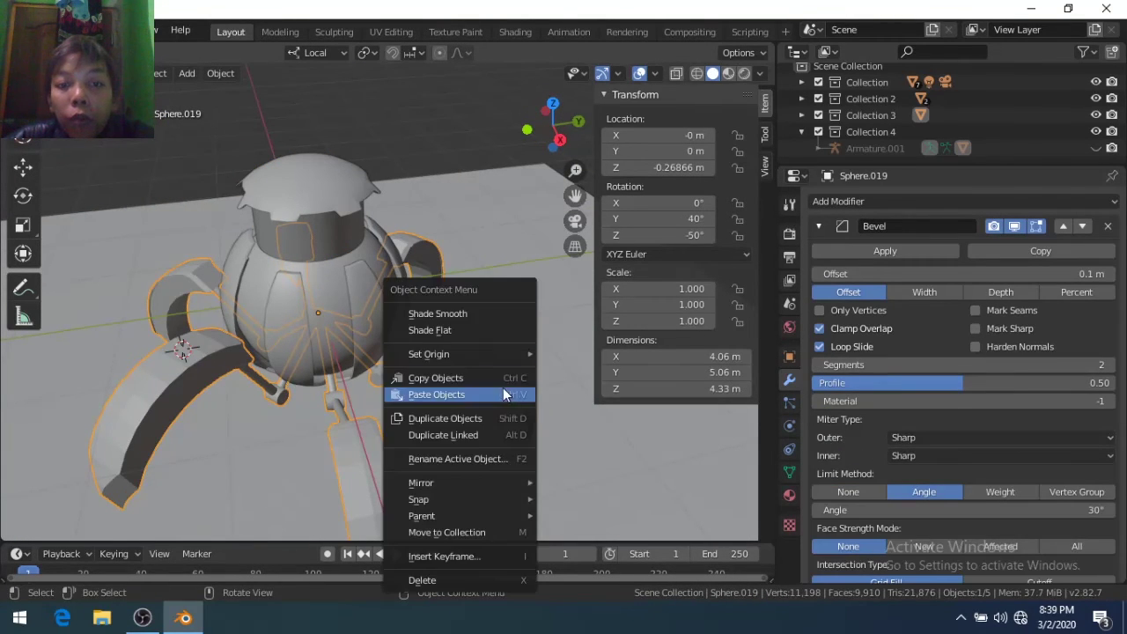
click(446, 398)
middle_drag(446, 401, 634, 343)
Darken the body sphere's base colour and make the outer shell's base colour blue
click(343, 282)
click(789, 495)
click(1035, 439)
drag(1092, 264, 1092, 388)
click(343, 299)
click(1035, 439)
click(1062, 225)
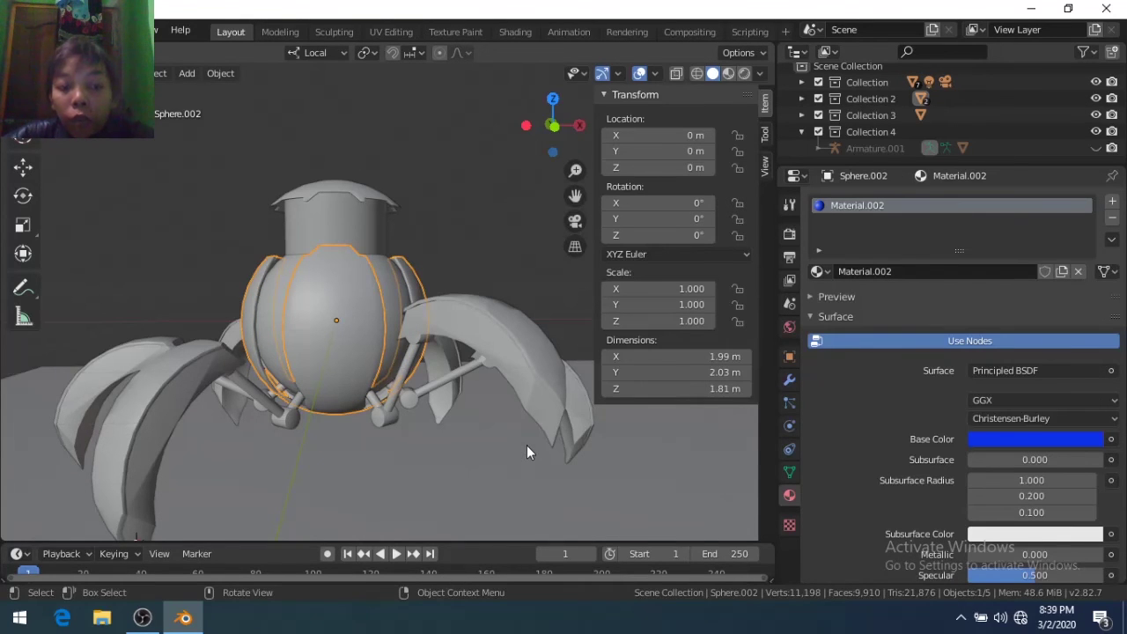
Switch the viewport to Material Preview and select the top cap
key(z)
click(536, 527)
middle_drag(528, 519, 356, 250)
click(355, 249)
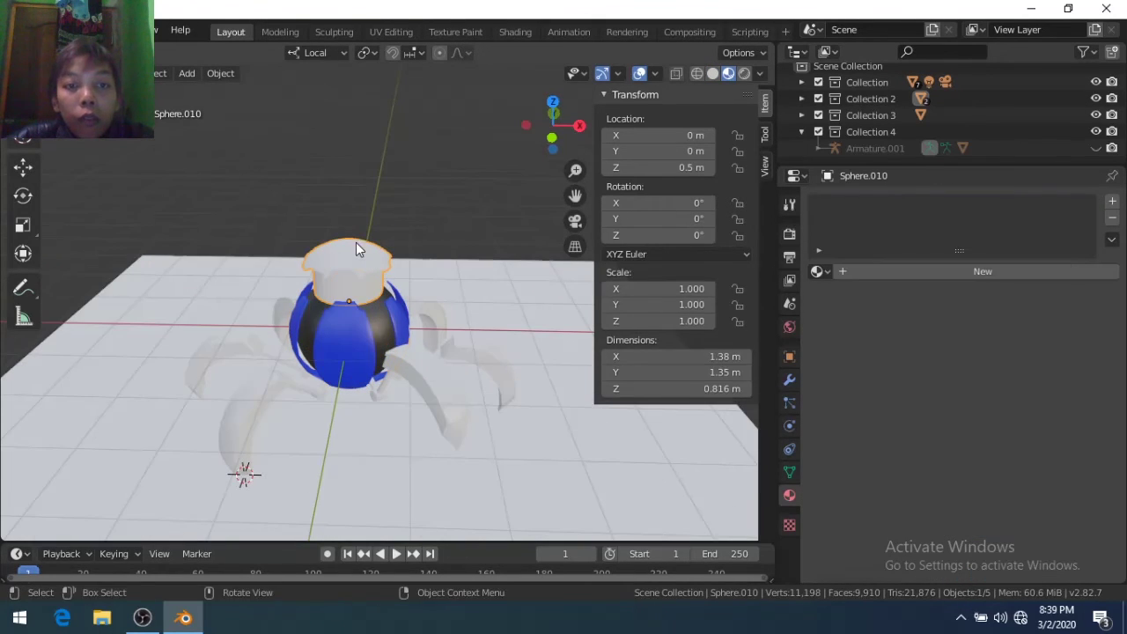
mouse_move(433, 433)
middle_down()
mouse_move(404, 413)
mouse_move(275, 401)
middle_up()
scroll(399, 414, up, 5)
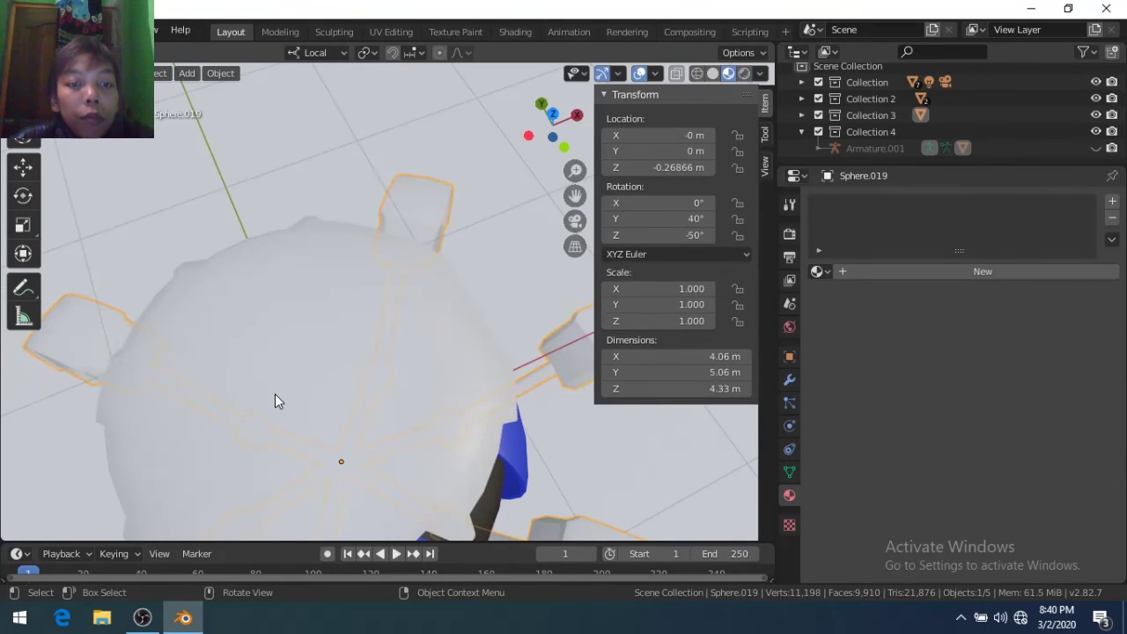
Select the cap's inner faces from top view and assign a new material, then undo that attempt
key(Tab)
key(KP_7)
key(alt+a)
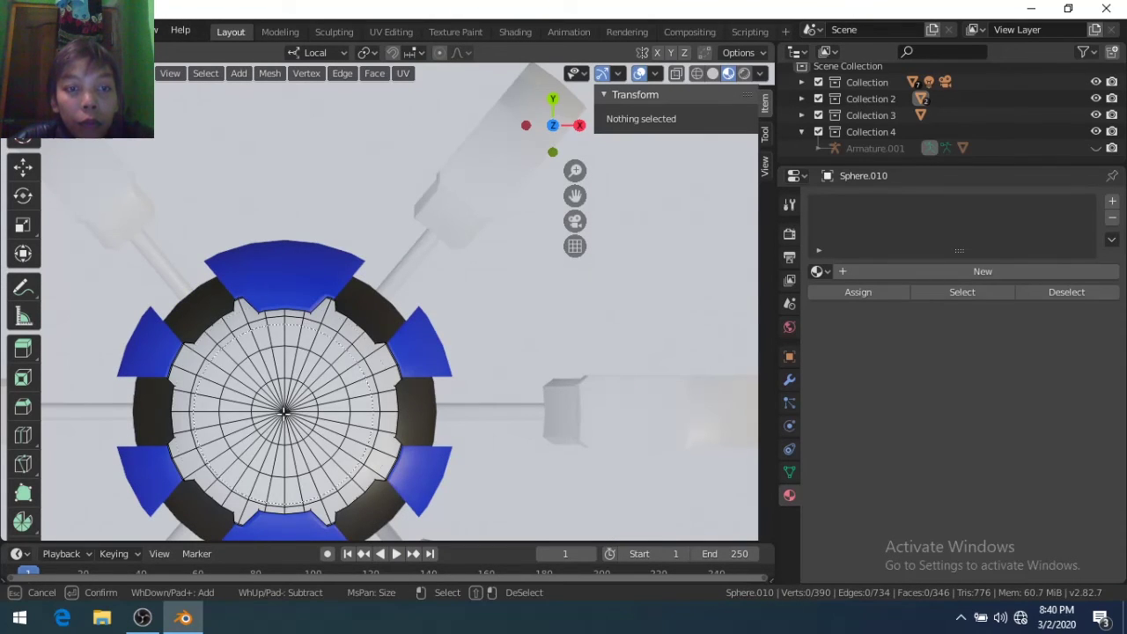
click(286, 409)
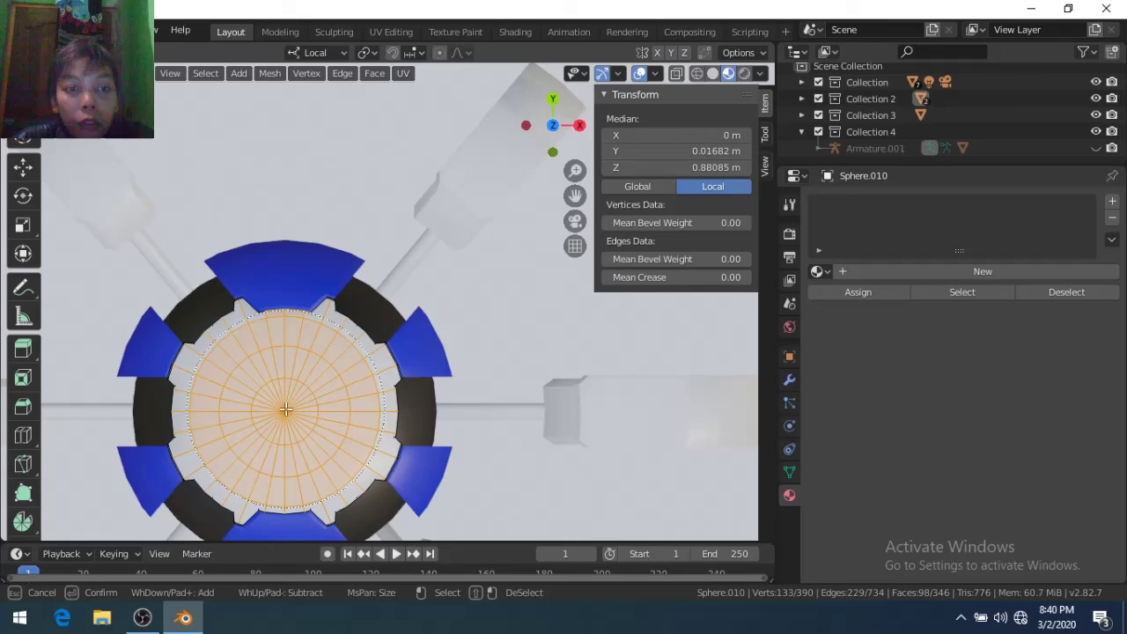
right_click(285, 429)
click(899, 270)
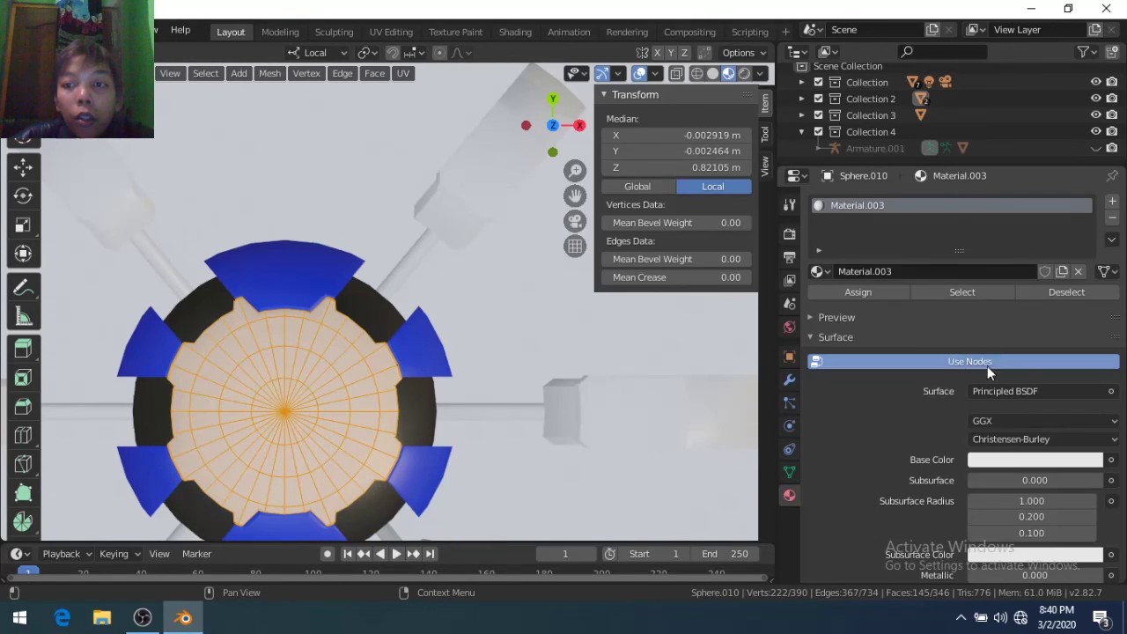
click(850, 292)
middle_drag(564, 370, 513, 337)
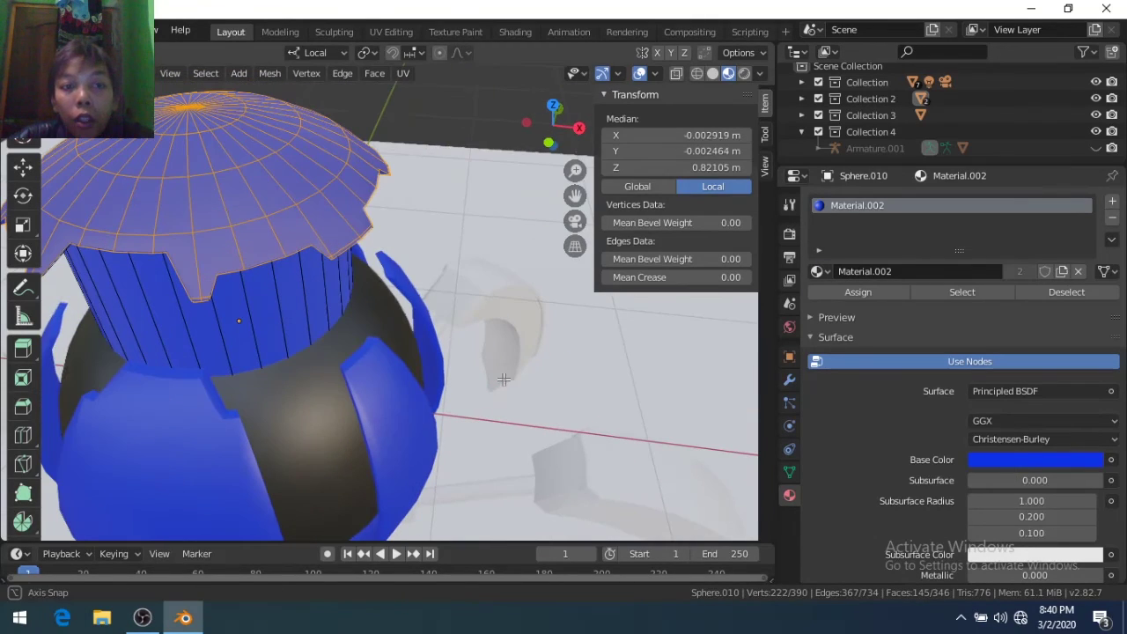
key(ctrl+z)
key(ctrl+z)
key(ctrl+z)
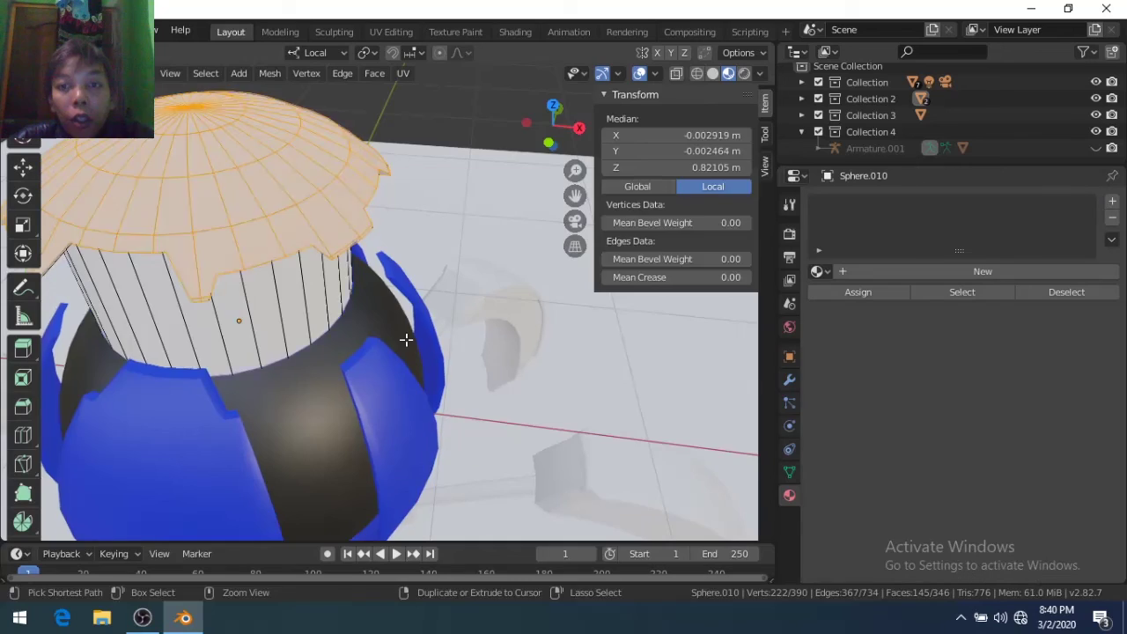
key(ctrl+z)
Circle-select the cap's centre faces, add Material.003 plus a blue Material.002 slot, then render with F12
key(KP_7)
key(c)
click(302, 396)
right_click(302, 396)
click(957, 274)
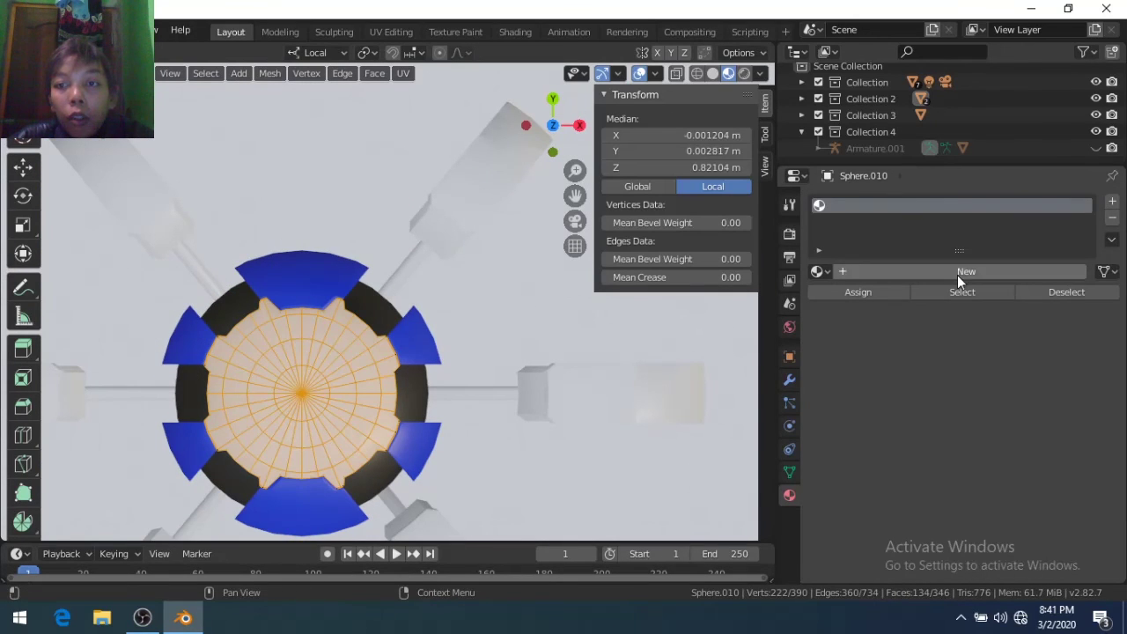
click(1112, 201)
click(817, 303)
click(832, 360)
key(Tab)
mouse_move(402, 403)
middle_down()
mouse_move(335, 359)
mouse_move(388, 366)
middle_up()
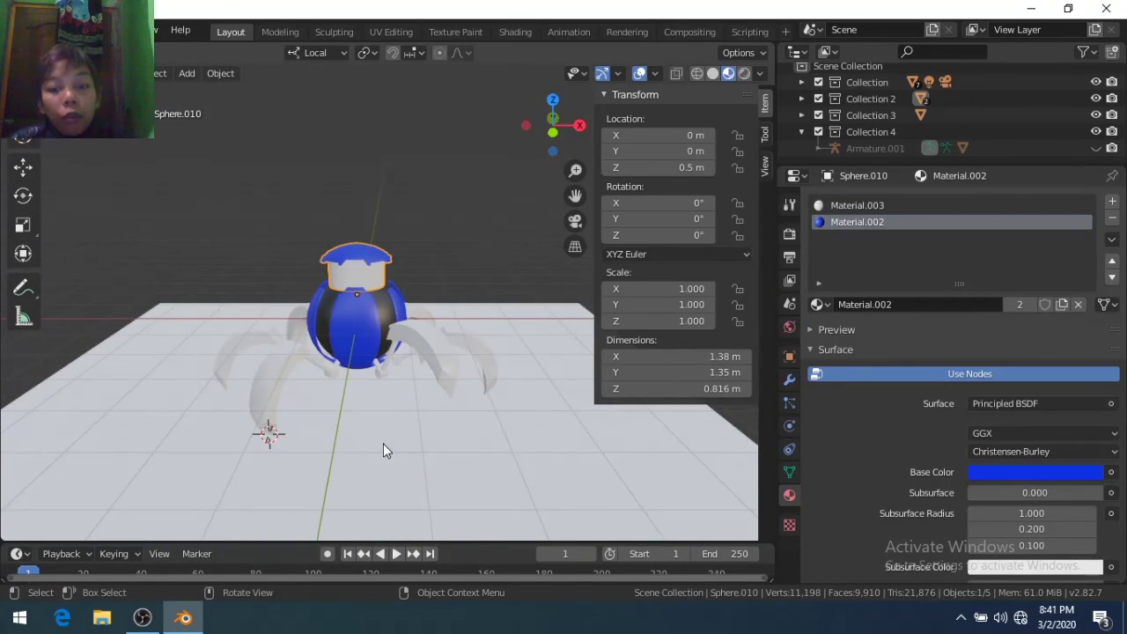
key(F12)
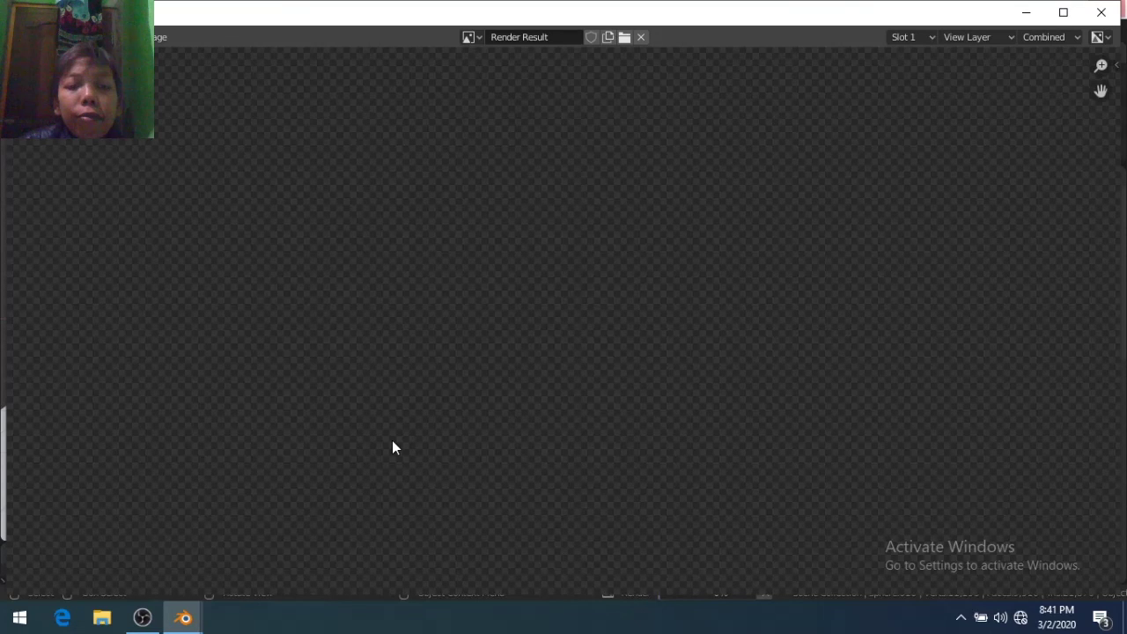